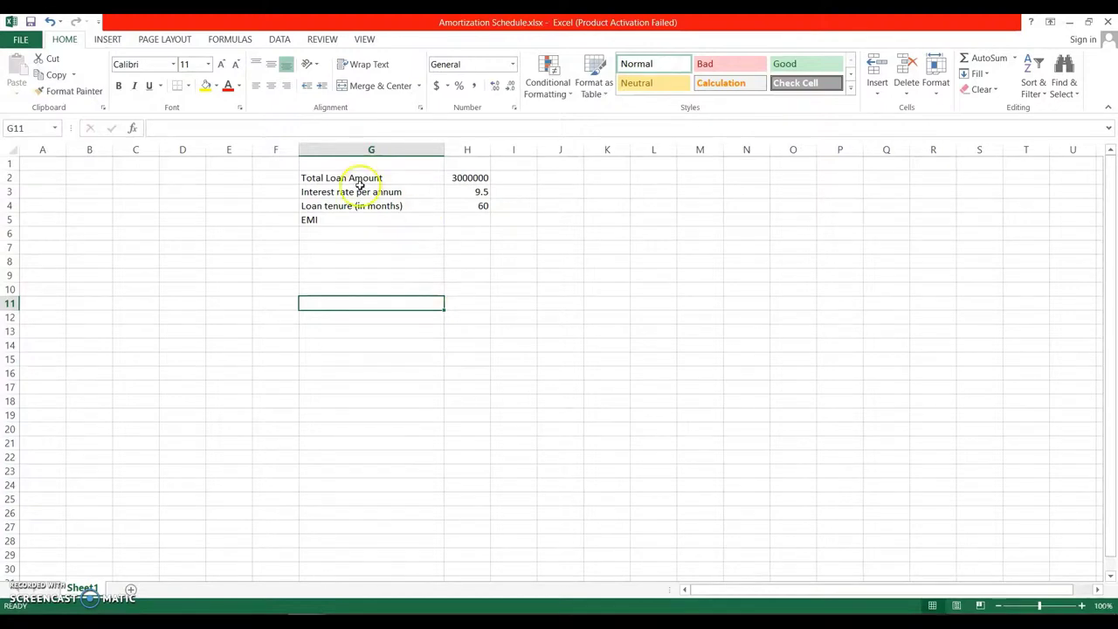
# Step: Review the total loan amount, interest rate, loan tenure and EMI entries in cells G2:H5, finishing at the EMI value cell
pyautogui.moveTo(345, 179); pyautogui.dragTo(469, 220)
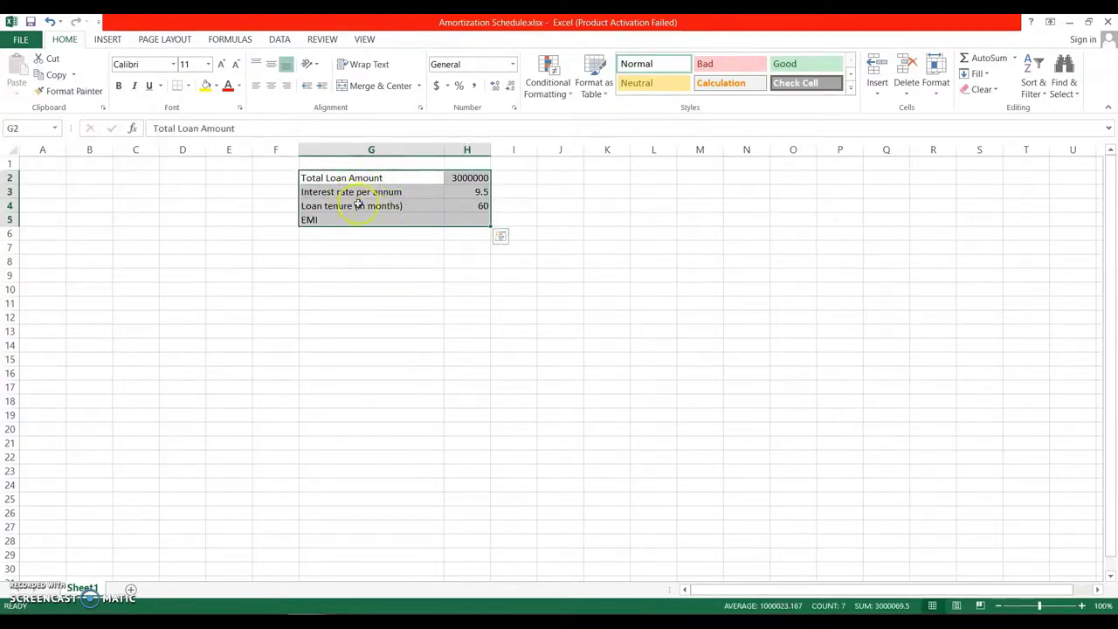
pyautogui.click(428, 179)
pyautogui.click(488, 178)
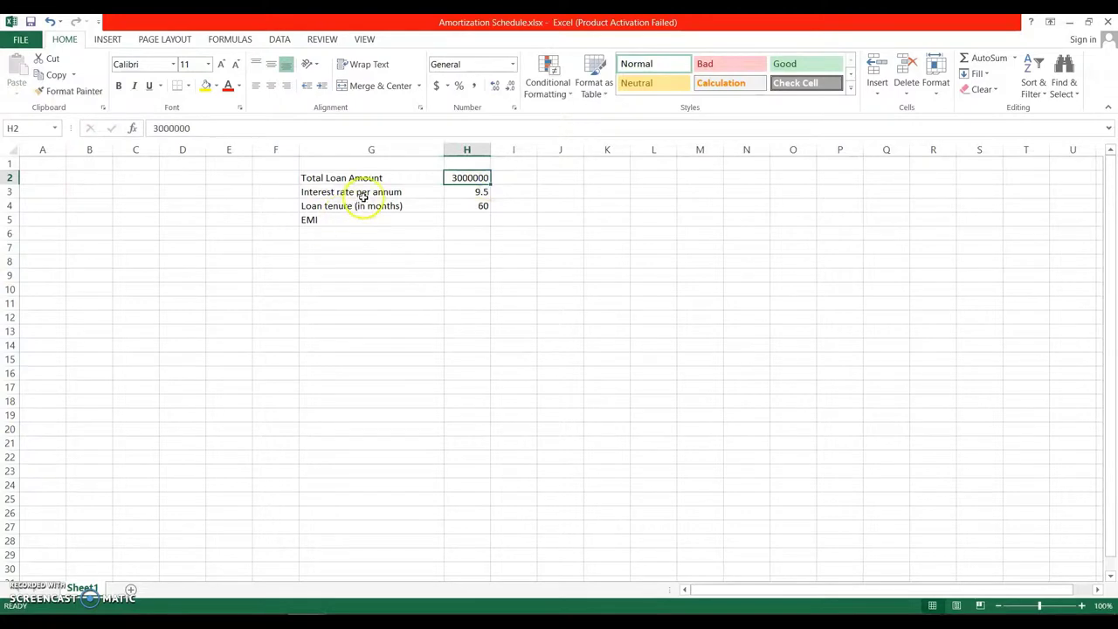
pyautogui.click(467, 190)
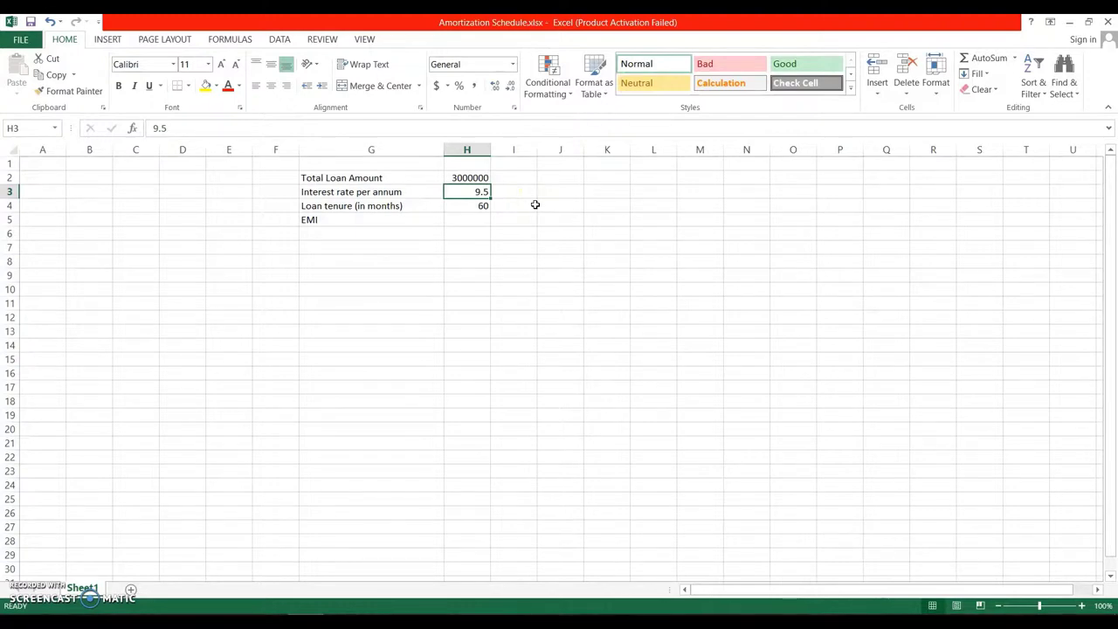
pyautogui.click(339, 205)
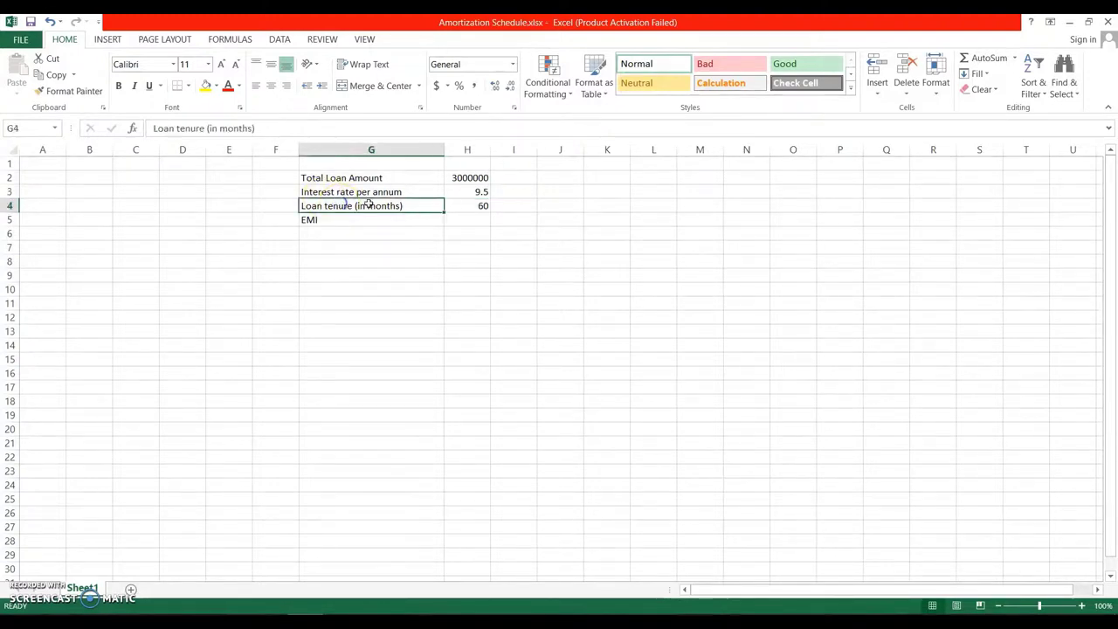
pyautogui.click(485, 208)
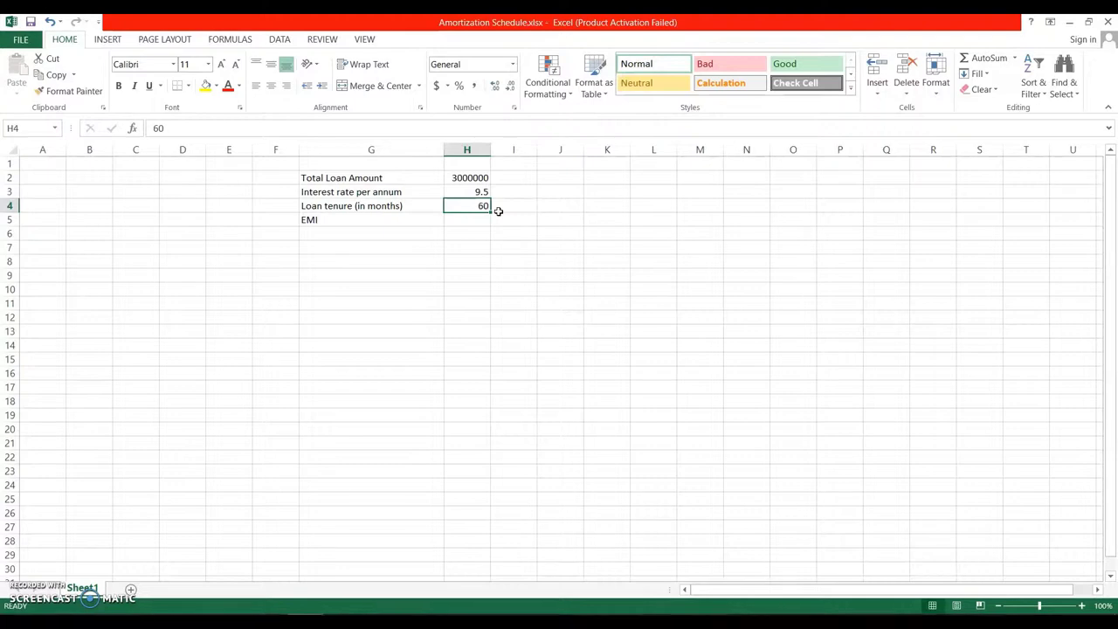
pyautogui.click(466, 205)
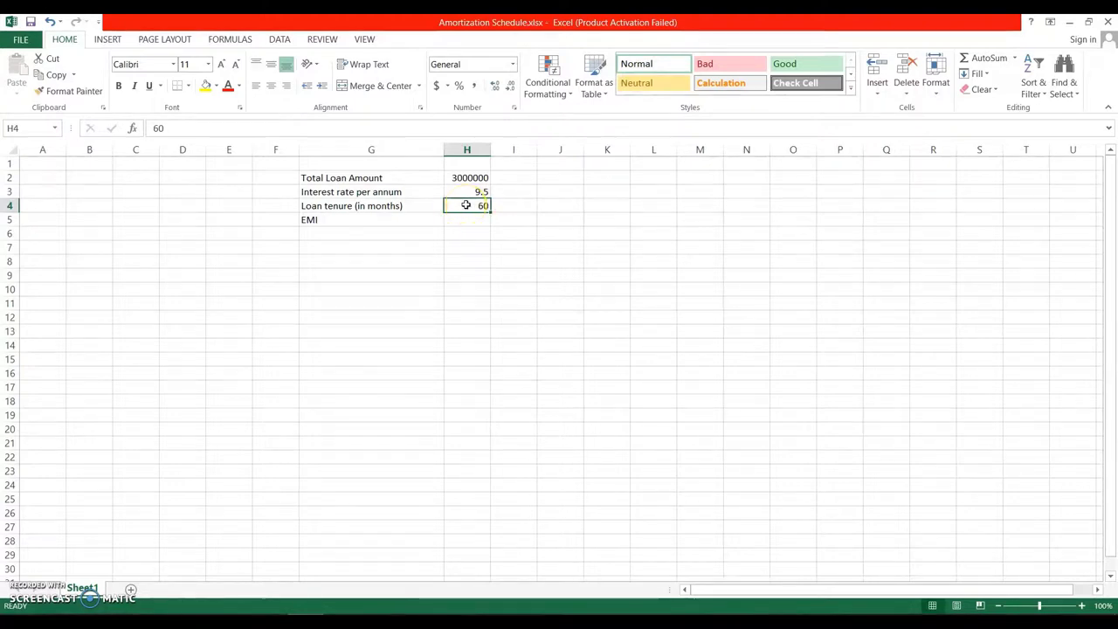
pyautogui.click(473, 205)
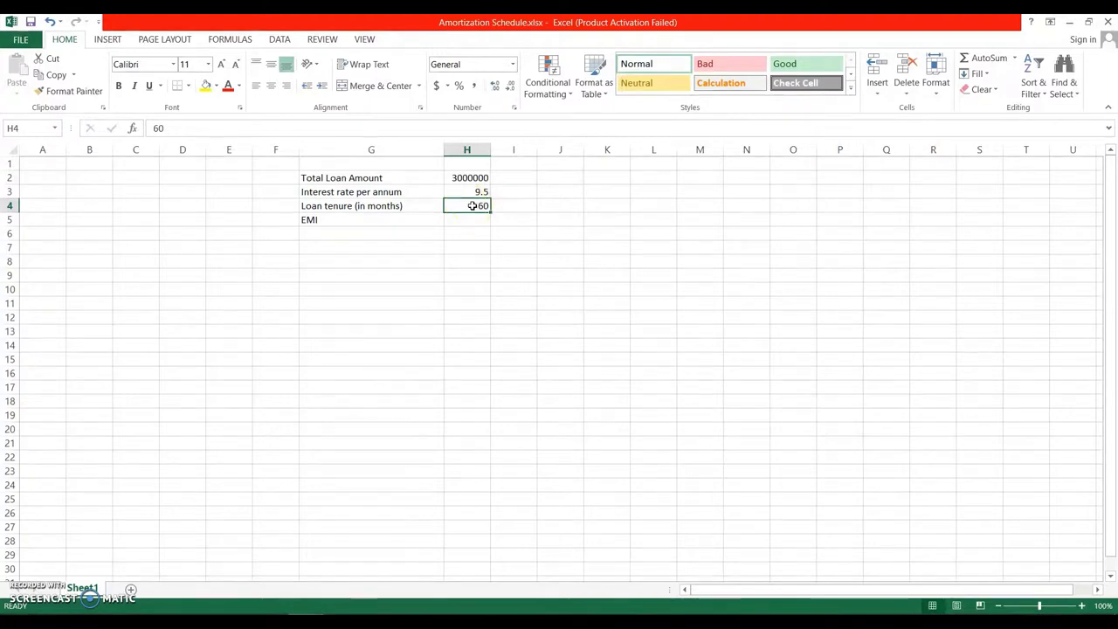
pyautogui.click(417, 219)
pyautogui.click(470, 219)
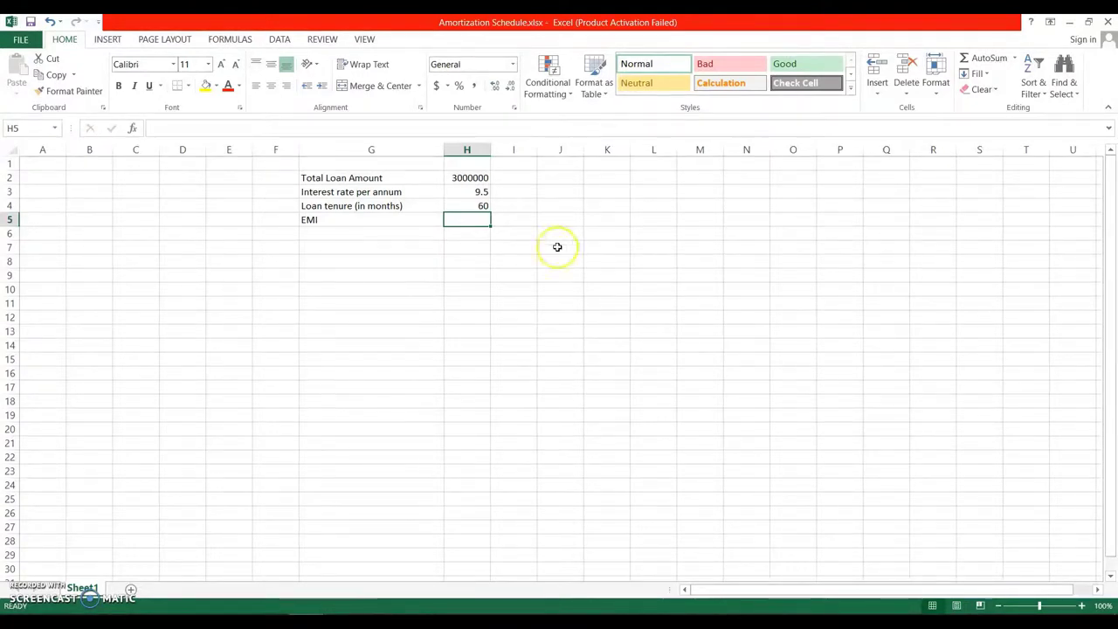
# Step: Switch to Chrome, search for "emi calculator" and open the emicalculator.net result
pyautogui.click(268, 622)
pyautogui.click(274, 602)
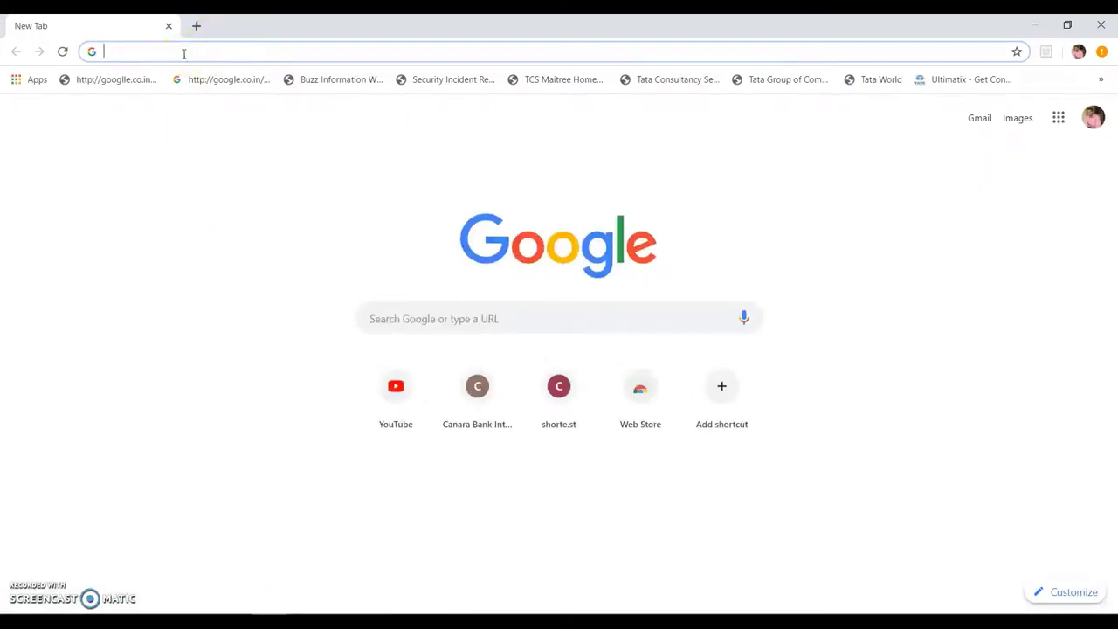
pyautogui.write('emi c')
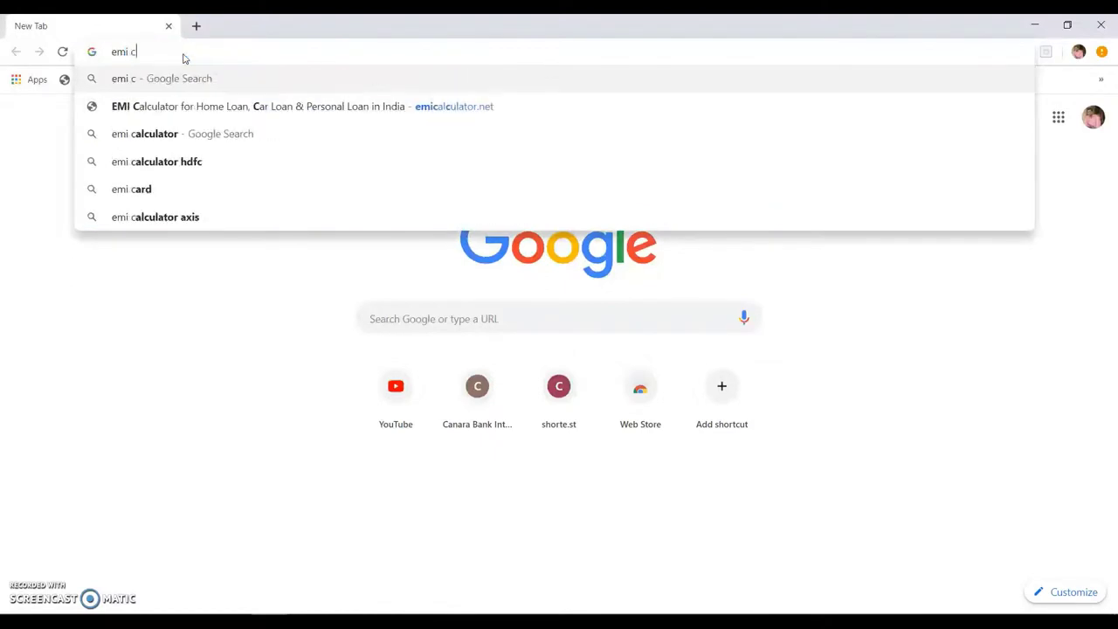
pyautogui.write('alculator')
pyautogui.press('Return')
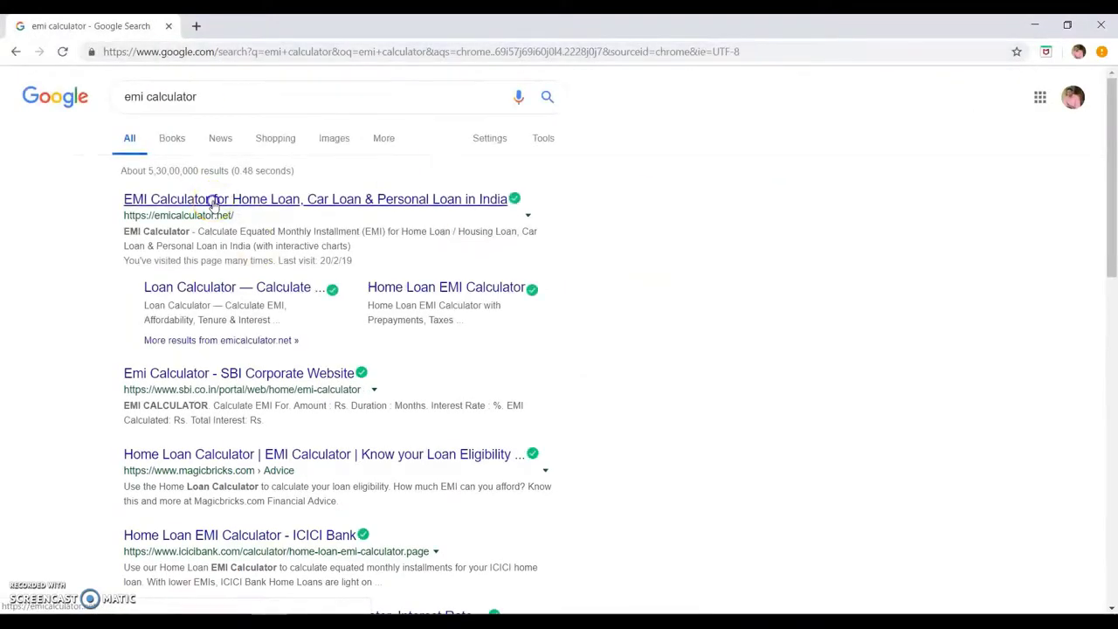
pyautogui.click(214, 200)
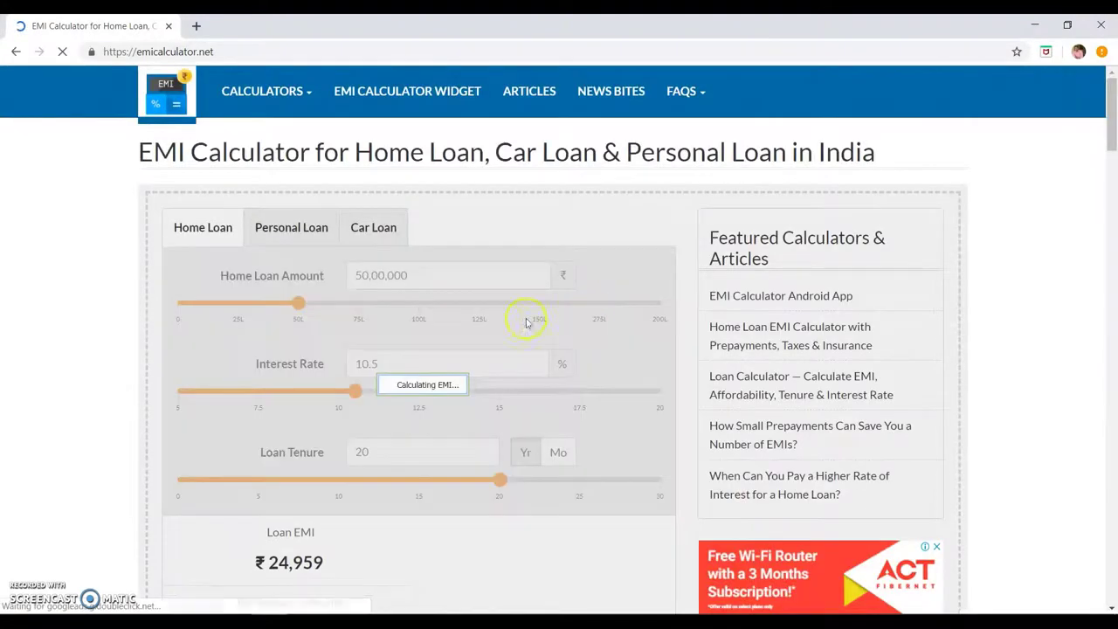
# Step: Set the home loan calculator to an amount of 30,00,000, an interest rate of 9.5% and a tenure of 5 years
pyautogui.moveTo(1113, 112); pyautogui.dragTo(1113, 117)
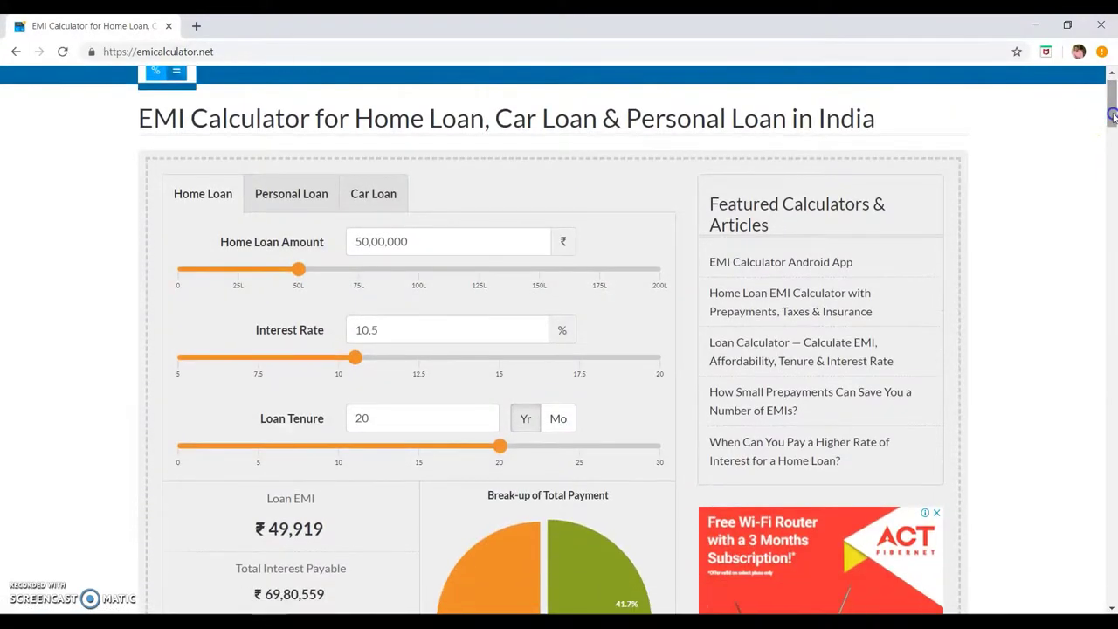
pyautogui.moveTo(368, 241); pyautogui.dragTo(354, 242)
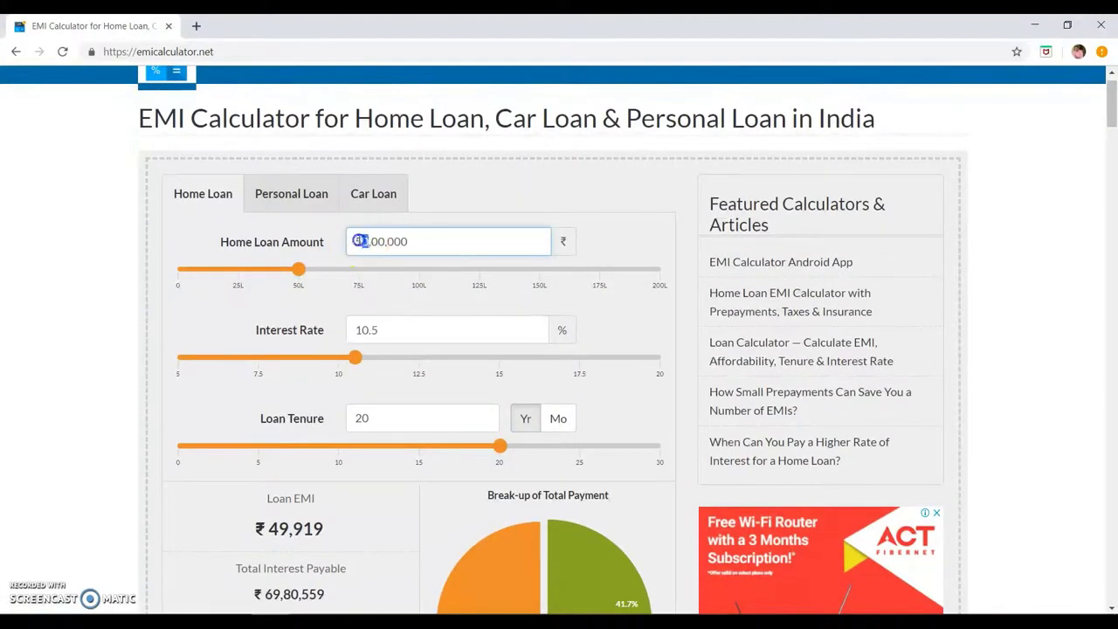
pyautogui.write('3')
pyautogui.moveTo(369, 327); pyautogui.dragTo(306, 316)
pyautogui.write('9')
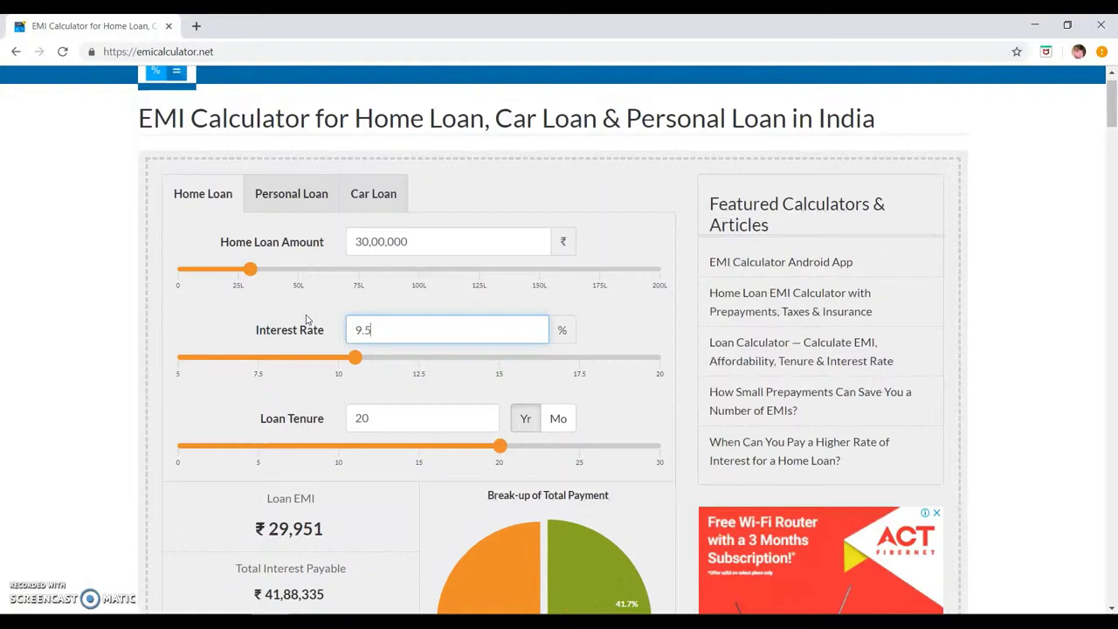
pyautogui.moveTo(411, 424); pyautogui.dragTo(330, 407)
pyautogui.write('5')
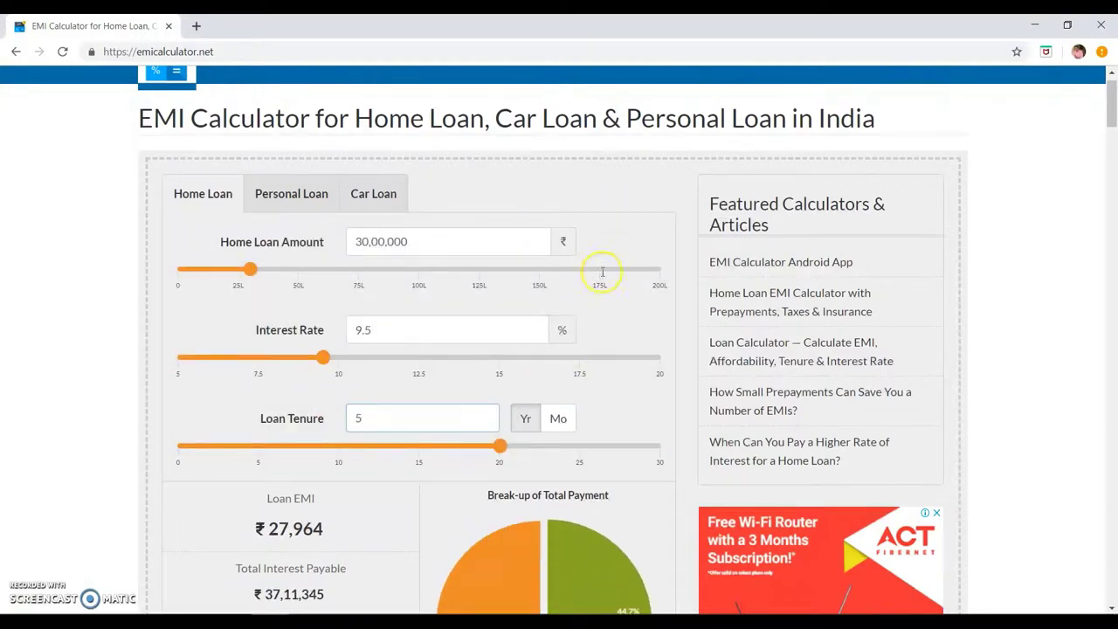
# Step: Apply the 5-year tenure and copy the calculated Loan EMI figure without the currency symbol
pyautogui.moveTo(1111, 112); pyautogui.dragTo(1112, 143)
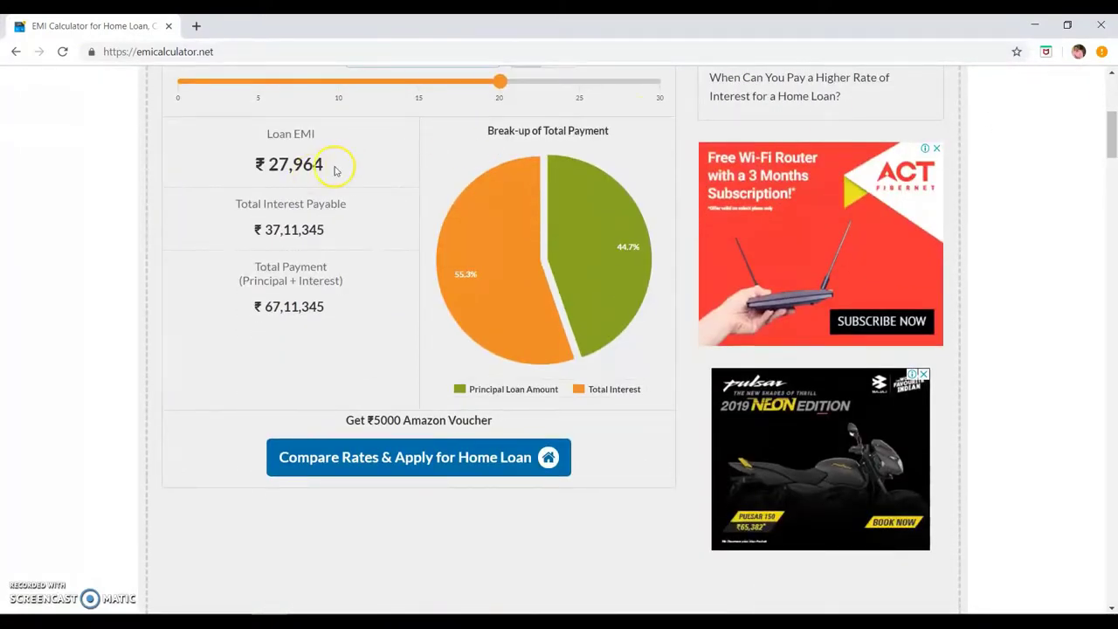
pyautogui.moveTo(323, 164); pyautogui.dragTo(291, 165)
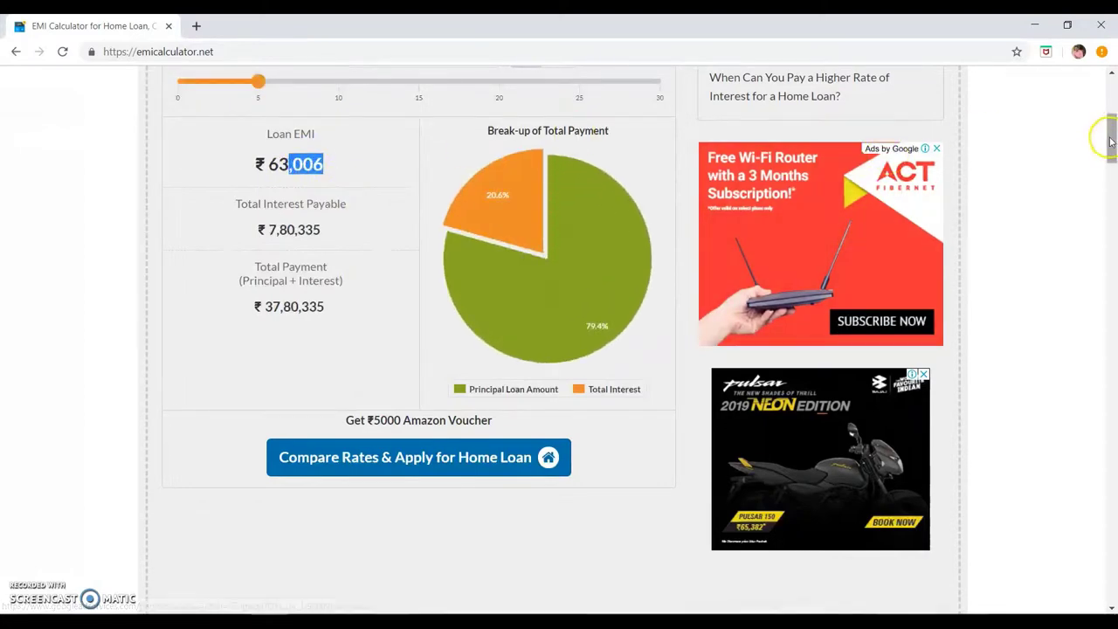
pyautogui.moveTo(1112, 139); pyautogui.dragTo(1112, 121)
pyautogui.click(454, 336)
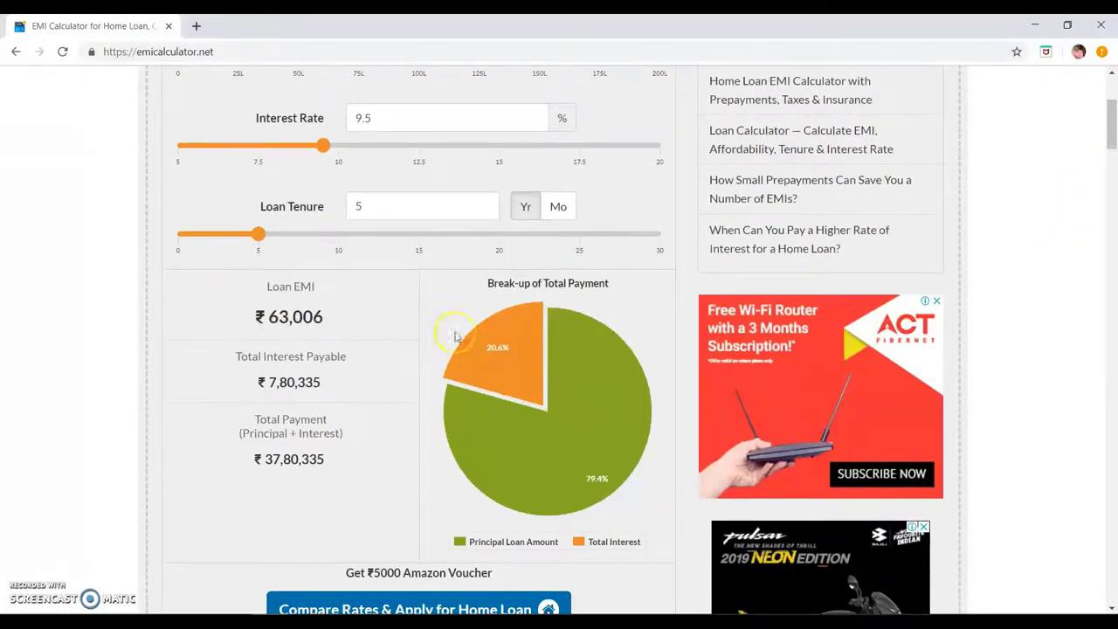
pyautogui.moveTo(325, 318); pyautogui.dragTo(272, 319)
pyautogui.hotkey('ctrl', 'c')
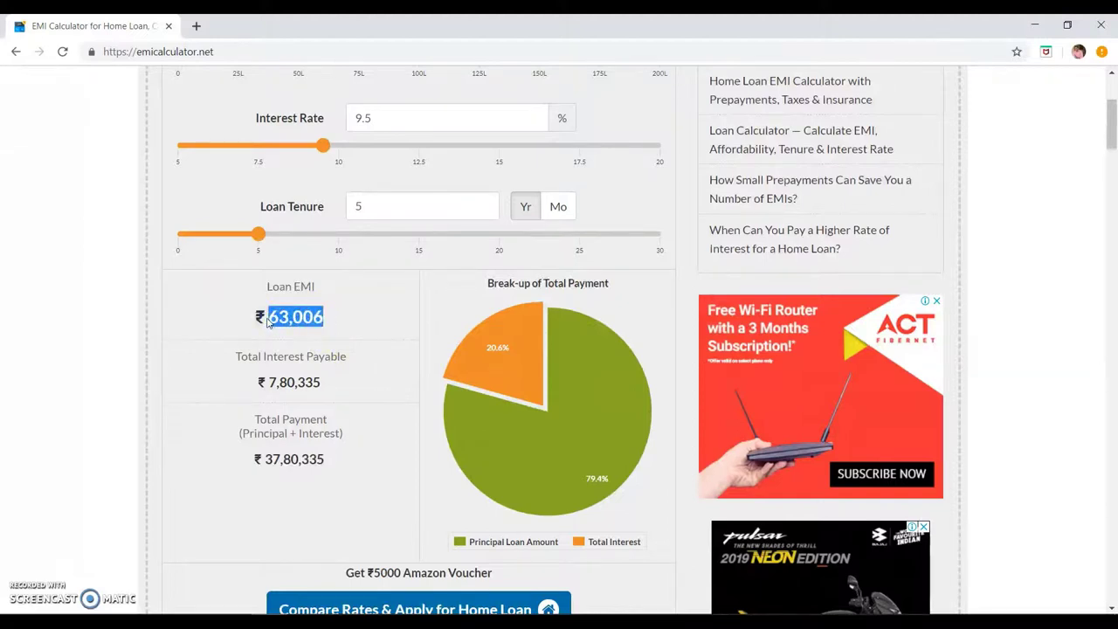
# Step: Switch to Excel, paste the copied EMI into cell H5 and match its formatting to cell H4
pyautogui.hotkey('alt', 'Tab')
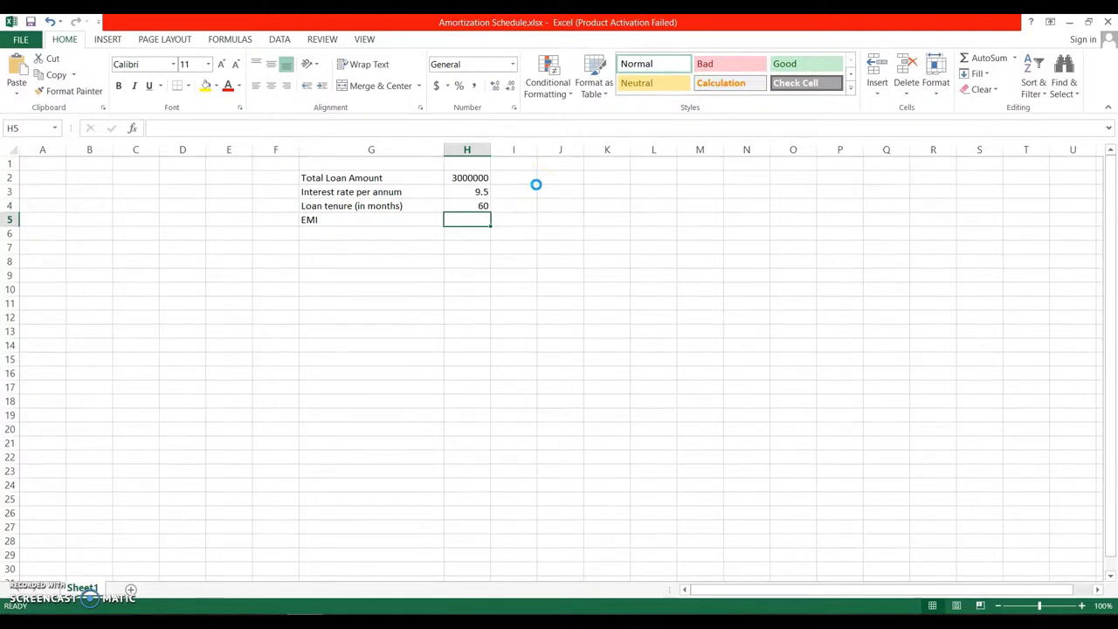
pyautogui.hotkey('ctrl', 'v')
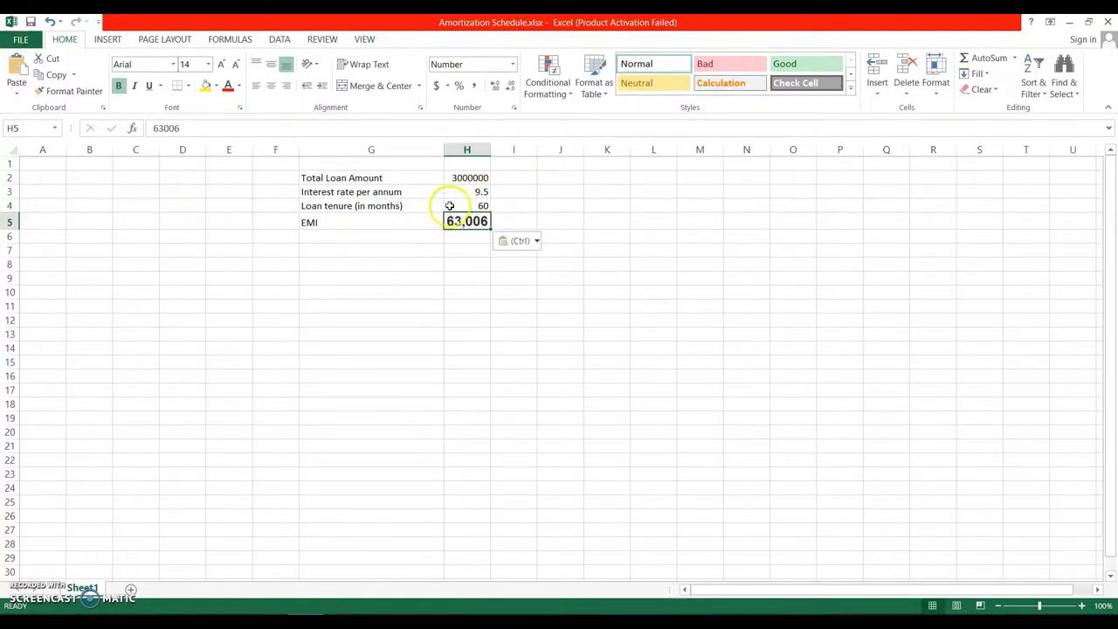
pyautogui.click(449, 205)
pyautogui.click(74, 91)
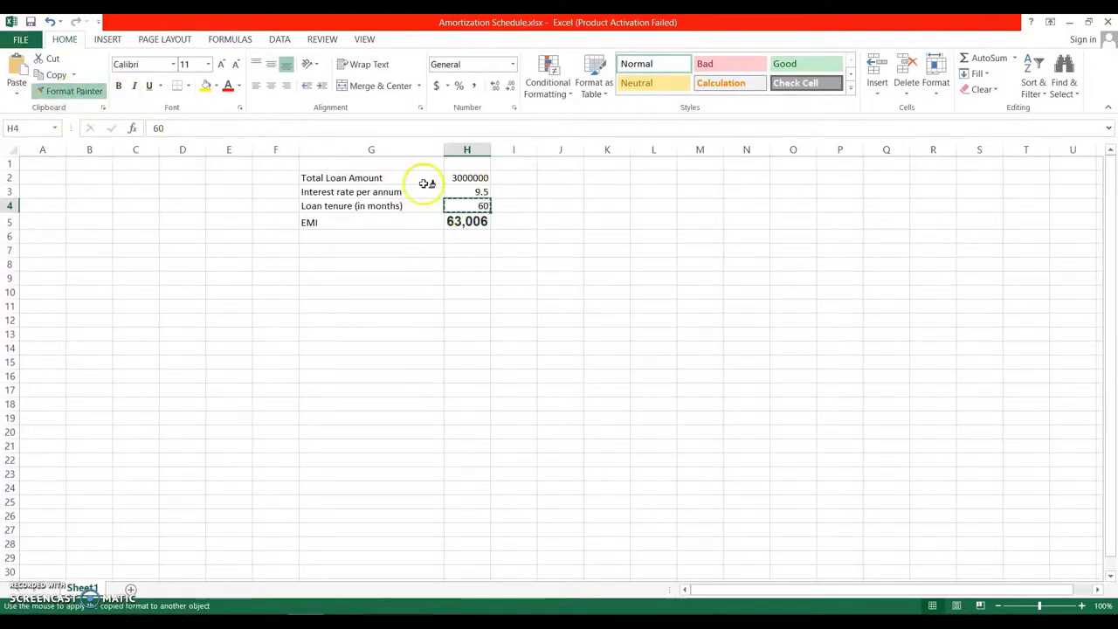
pyautogui.click(464, 220)
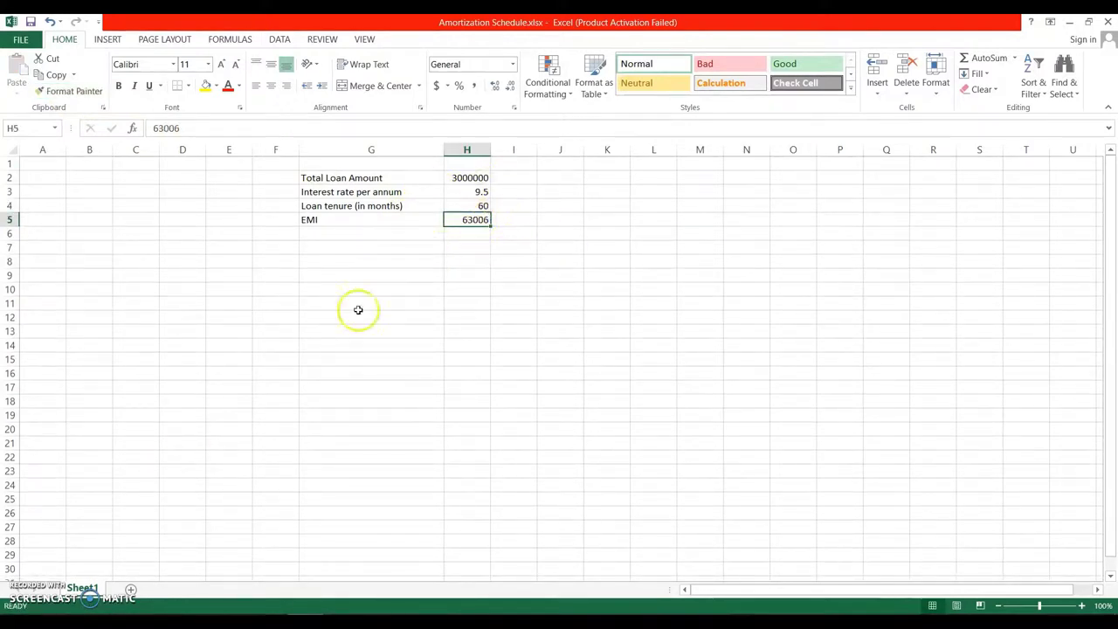
# Step: Change the loan tenure in cell H4 to 240 months
pyautogui.click(482, 207)
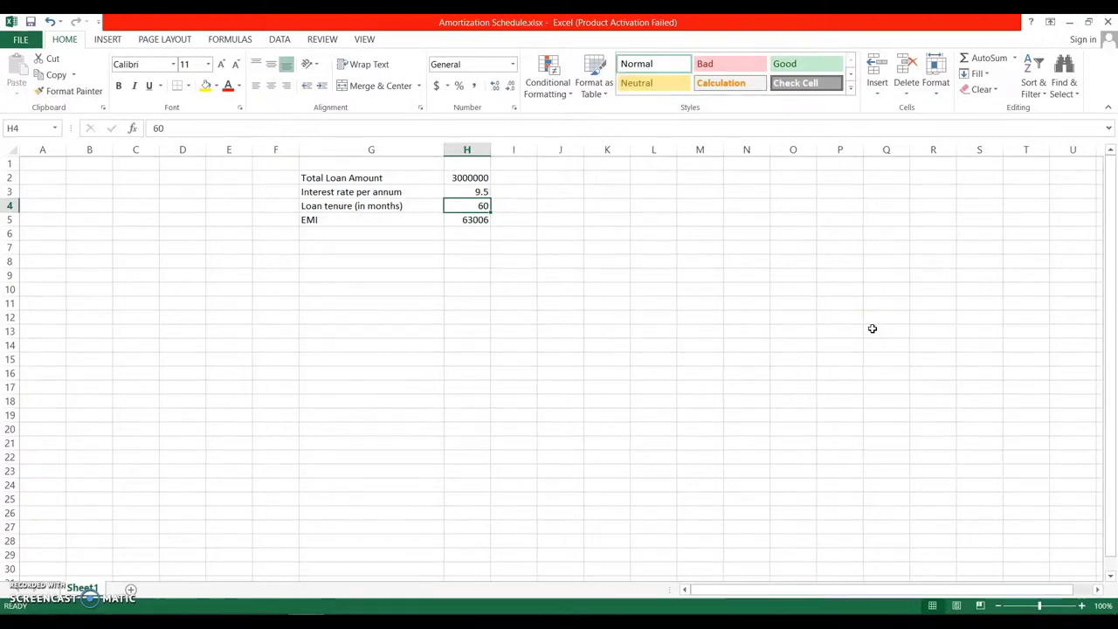
pyautogui.write('240')
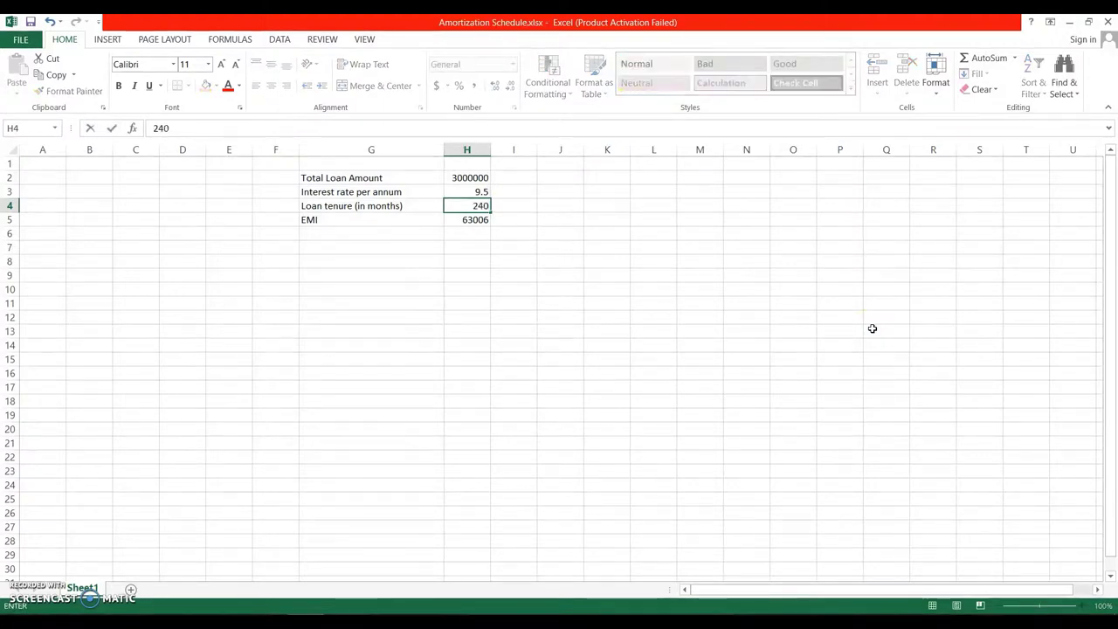
pyautogui.press('Return')
# Step: Switch to the EMI calculator in Chrome and set the loan tenure to 20 years
pyautogui.hotkey('alt', 'Tab')
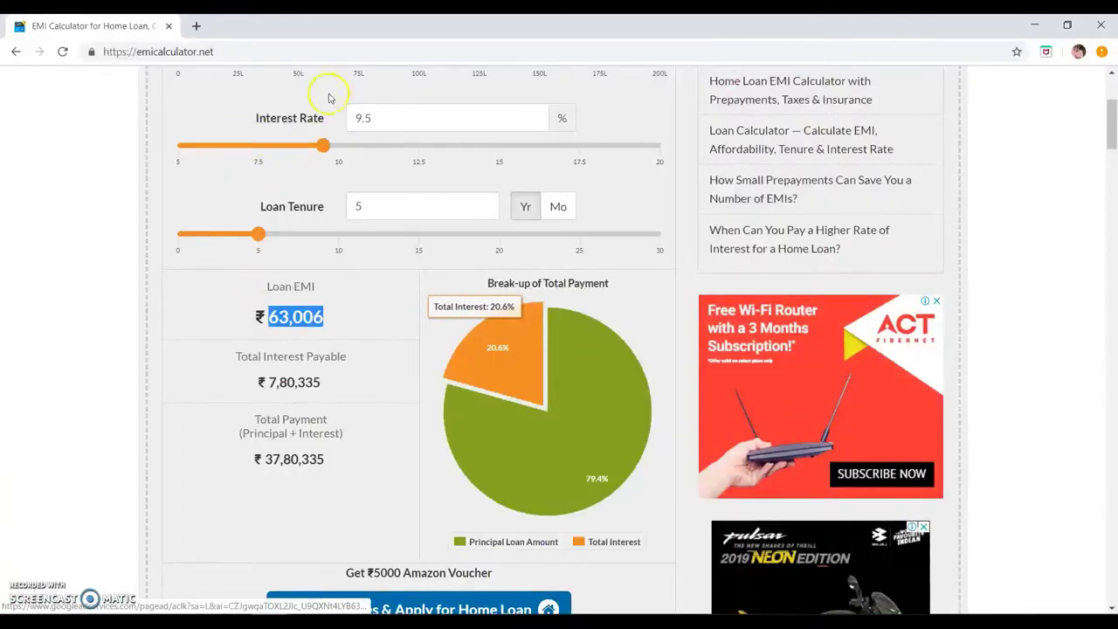
pyautogui.doubleClick(394, 205)
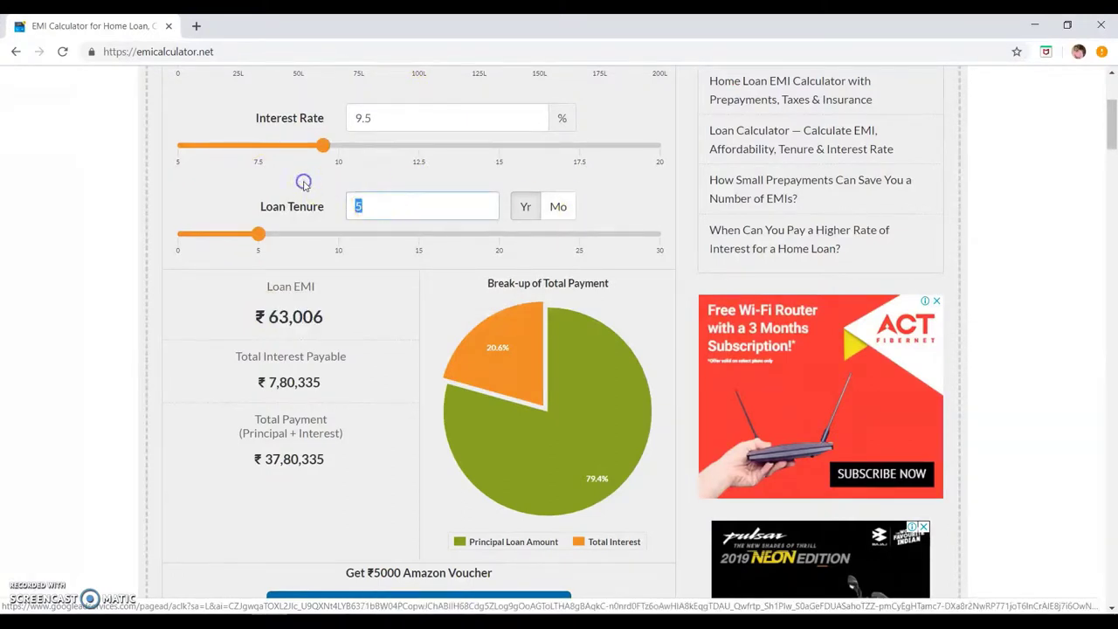
pyautogui.write('20')
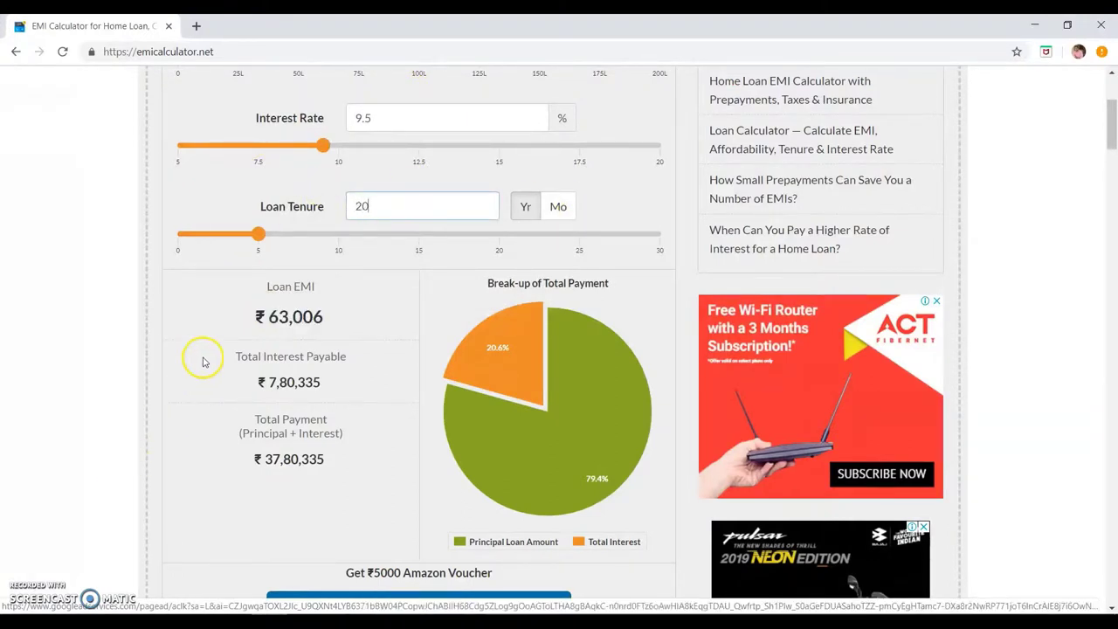
pyautogui.click(203, 361)
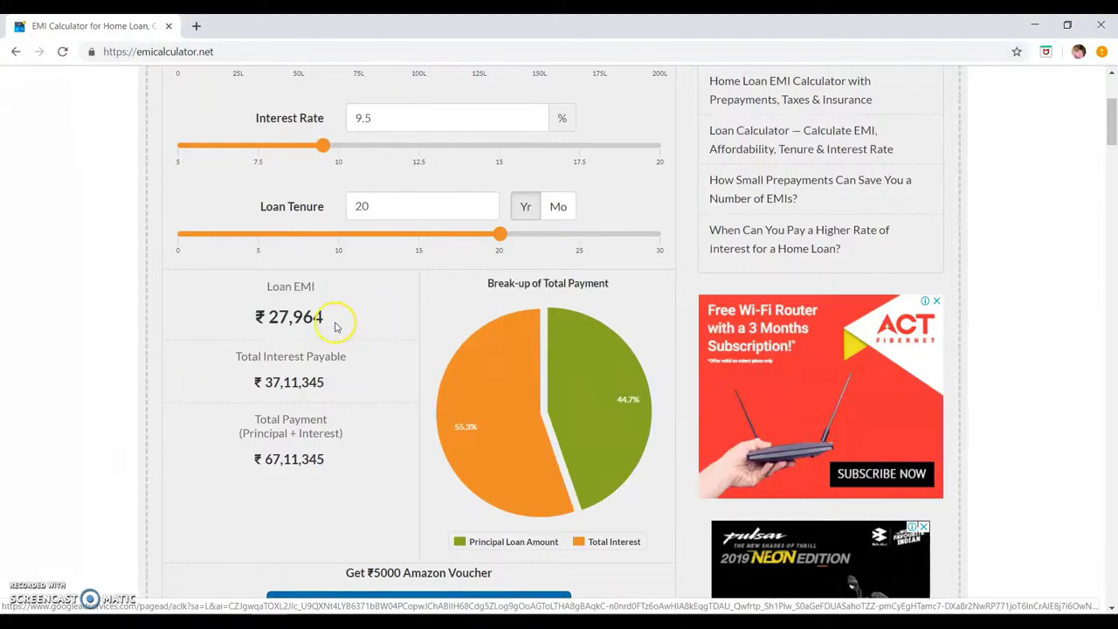
# Step: Copy the recalculated Loan EMI into cell H5 of the Excel sheet and apply the formatting of cell H4 to it
pyautogui.moveTo(336, 325); pyautogui.dragTo(271, 313)
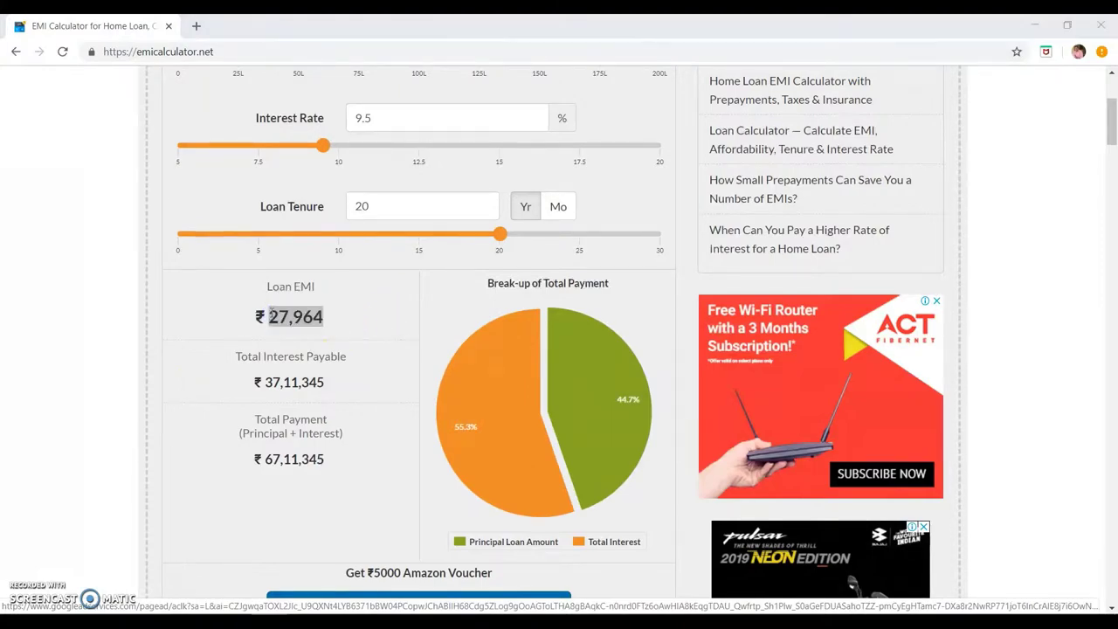
pyautogui.hotkey('alt', 'Tab')
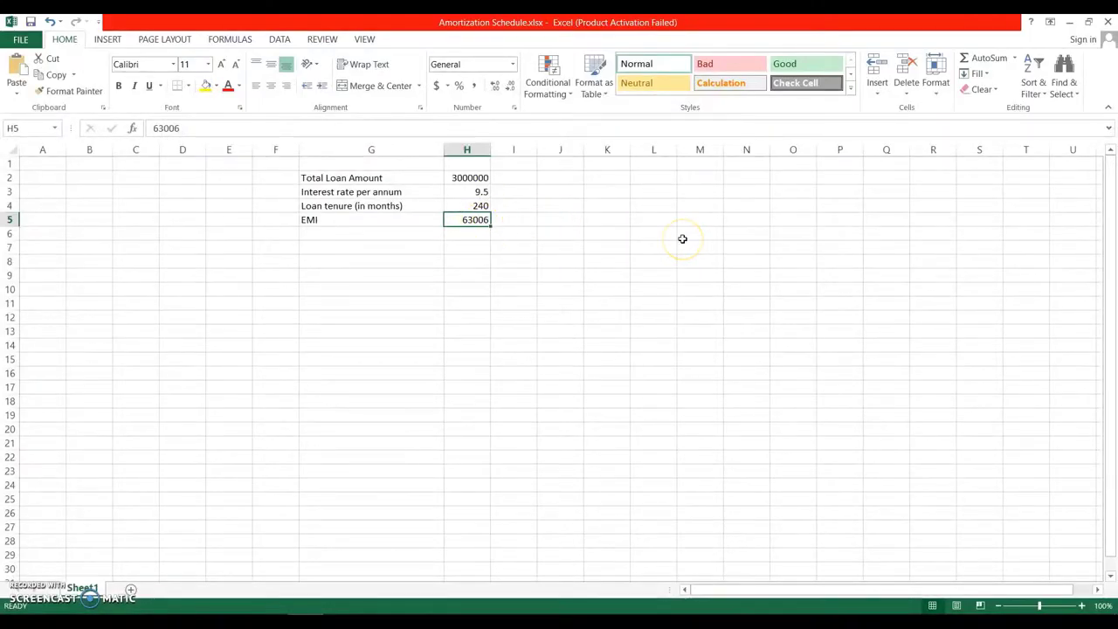
pyautogui.hotkey('ctrl', 'v')
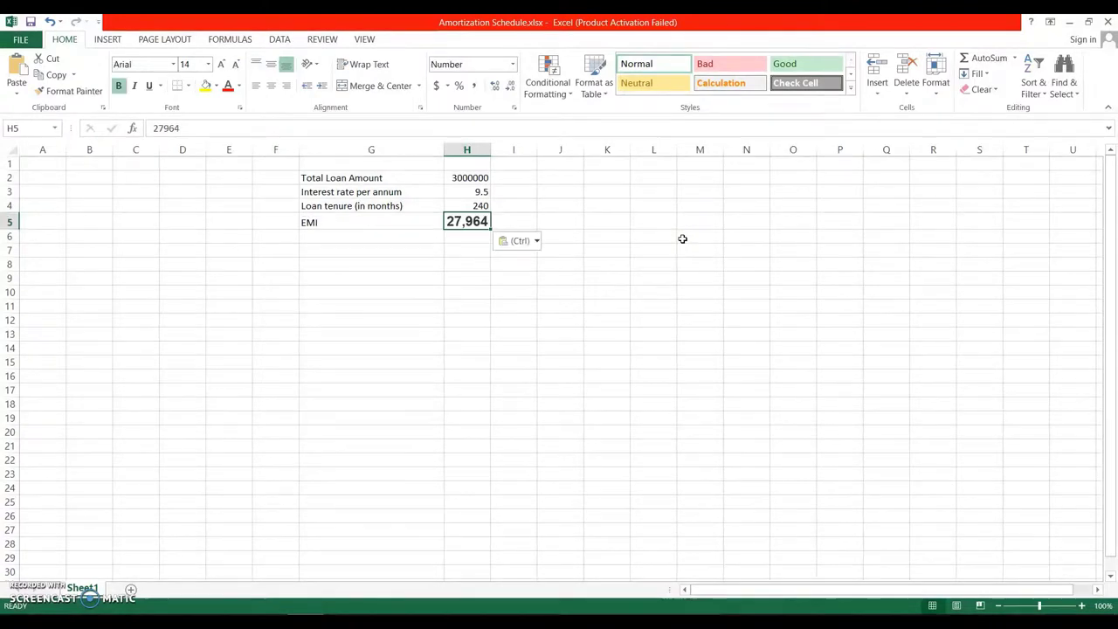
pyautogui.click(450, 205)
pyautogui.click(71, 91)
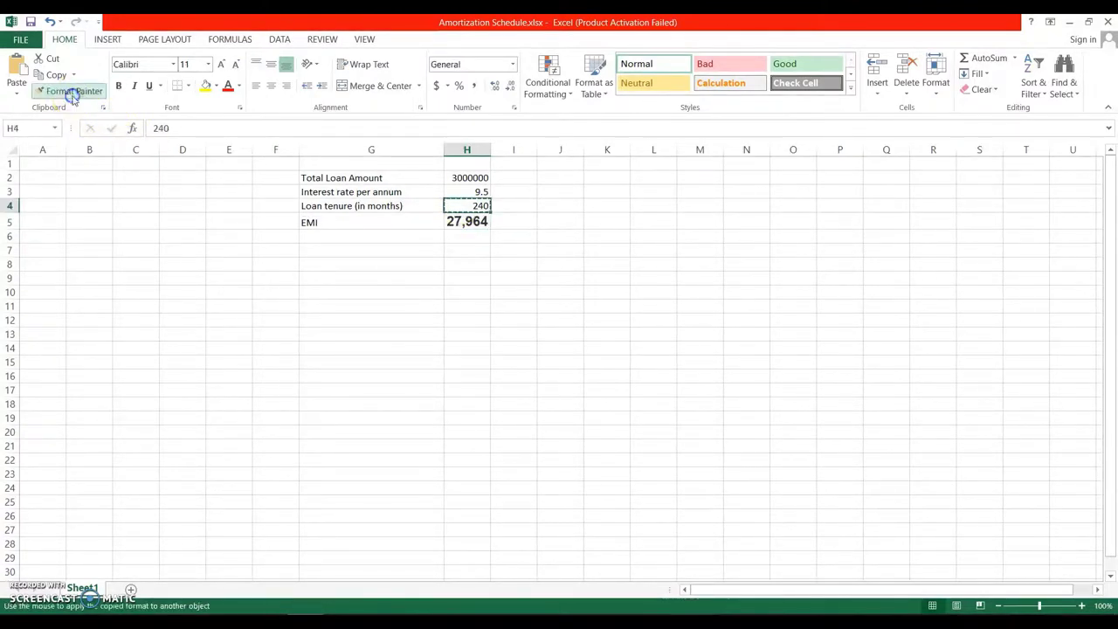
pyautogui.click(461, 221)
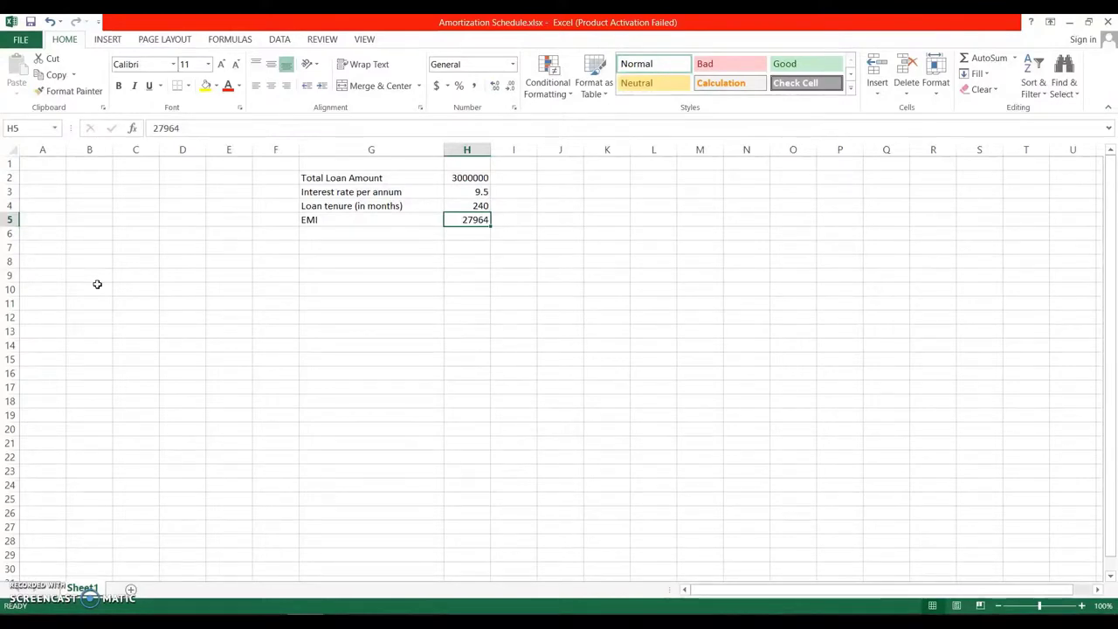
# Step: Enter the schedule headers "Month", "Beginning Principal" and "EMI" in cells A8 to C8
pyautogui.click(51, 262)
pyautogui.write('Mon')
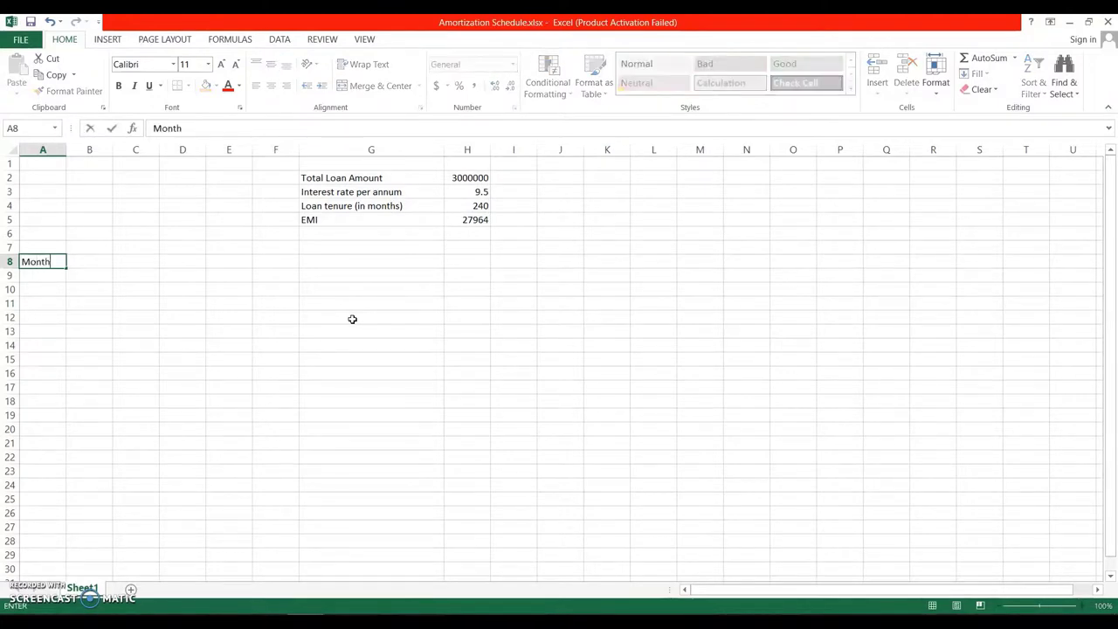
pyautogui.write('th')
pyautogui.press('Tab')
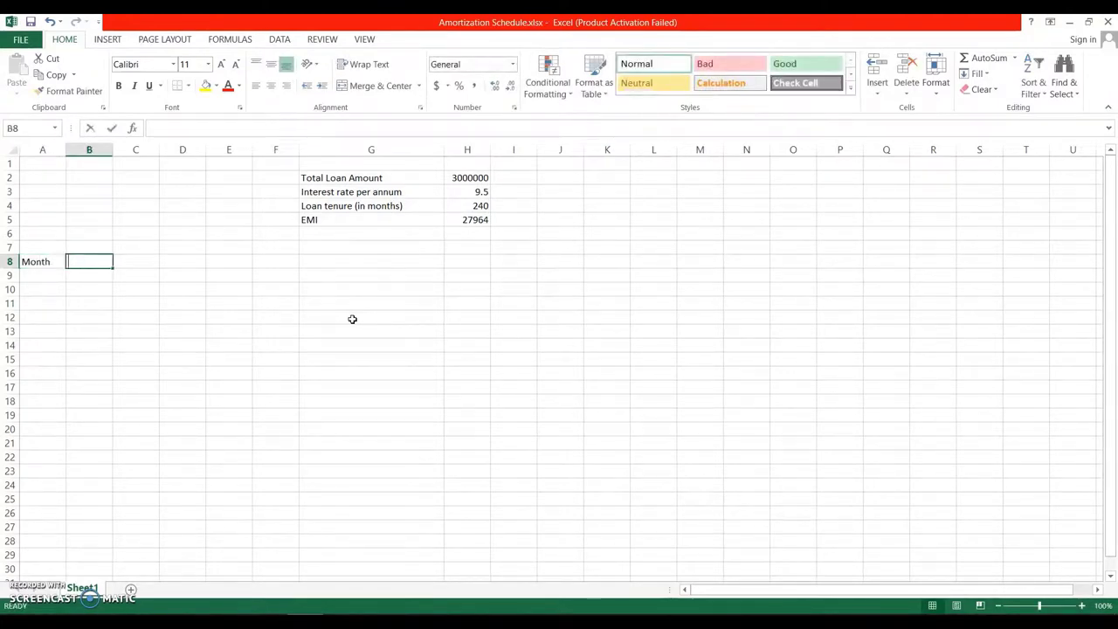
pyautogui.write('Beginn')
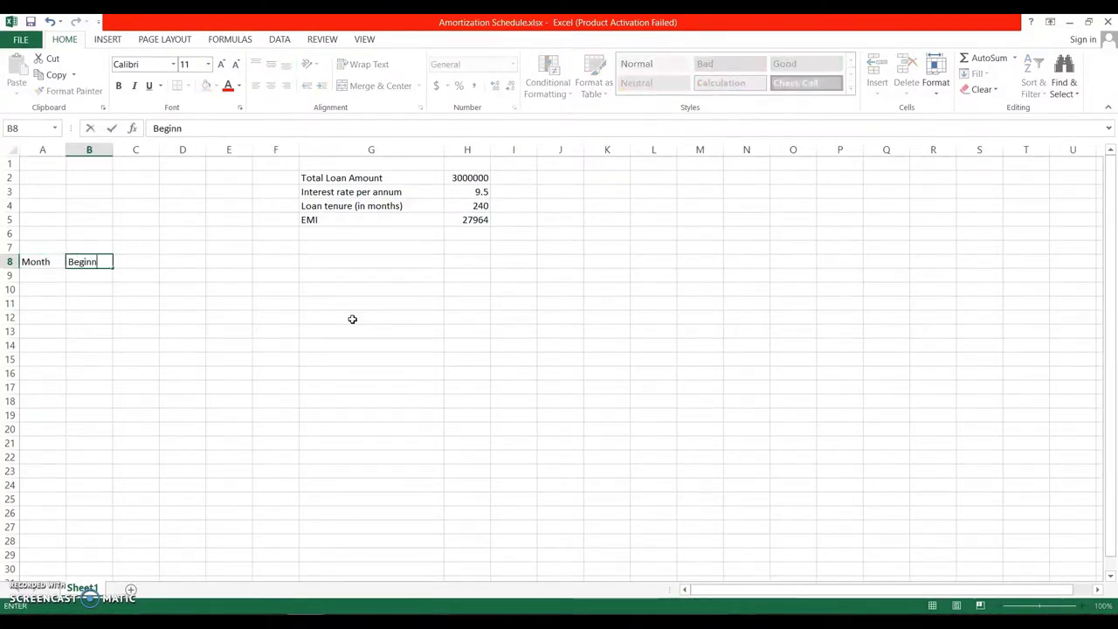
pyautogui.write('ing Principal')
pyautogui.press('Tab')
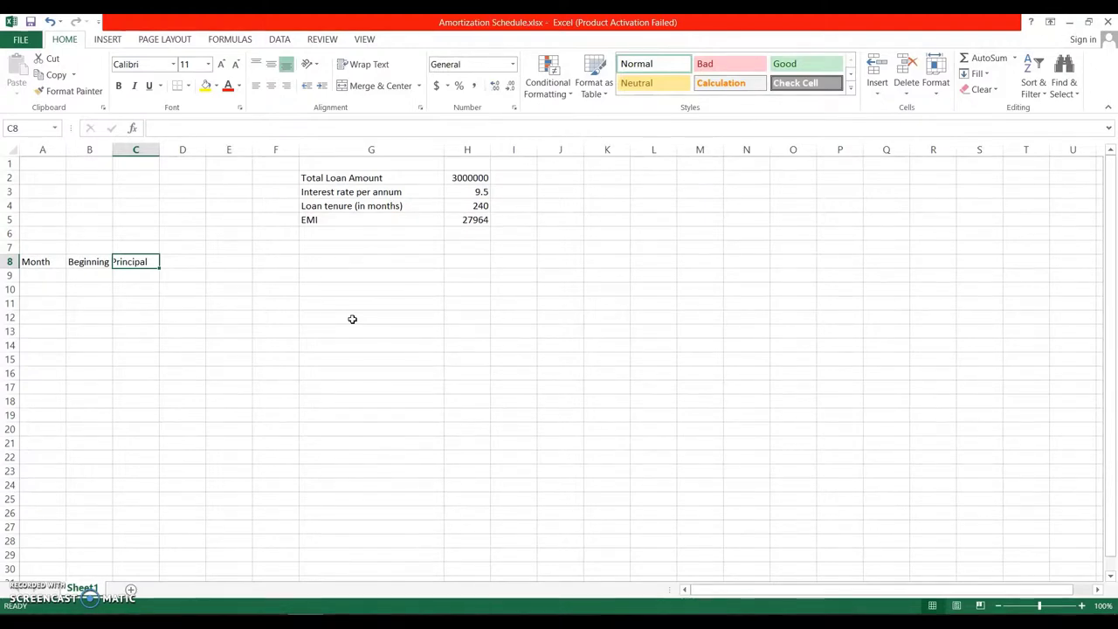
pyautogui.write('EMI')
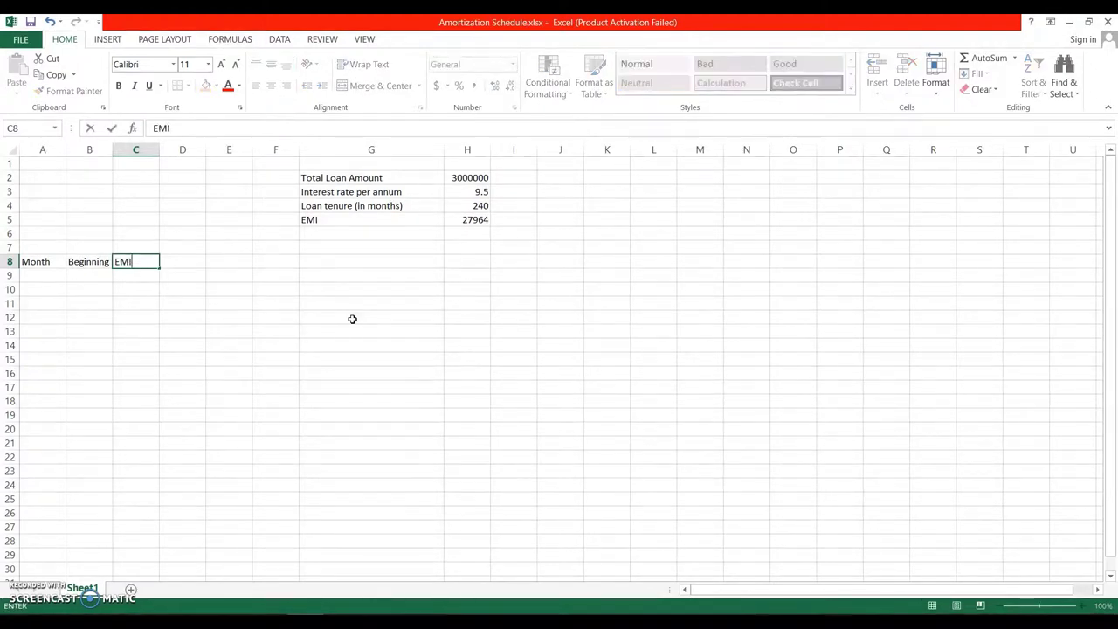
# Step: Widen column B and turn on text wrapping for the whole sheet so the headers fit
pyautogui.click(107, 150)
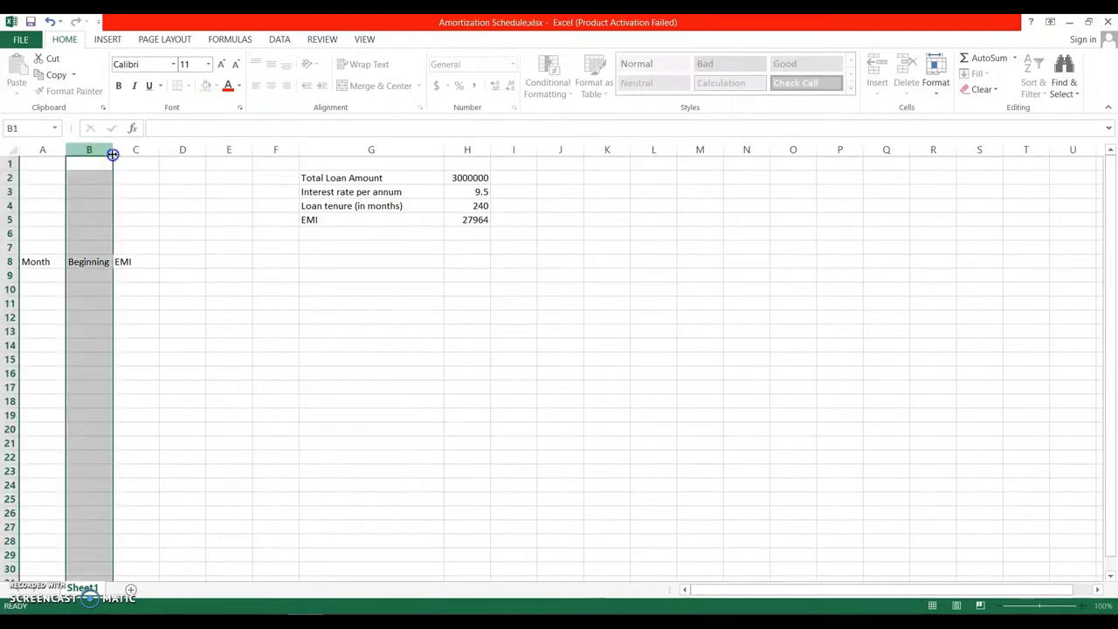
pyautogui.moveTo(113, 155); pyautogui.dragTo(142, 150)
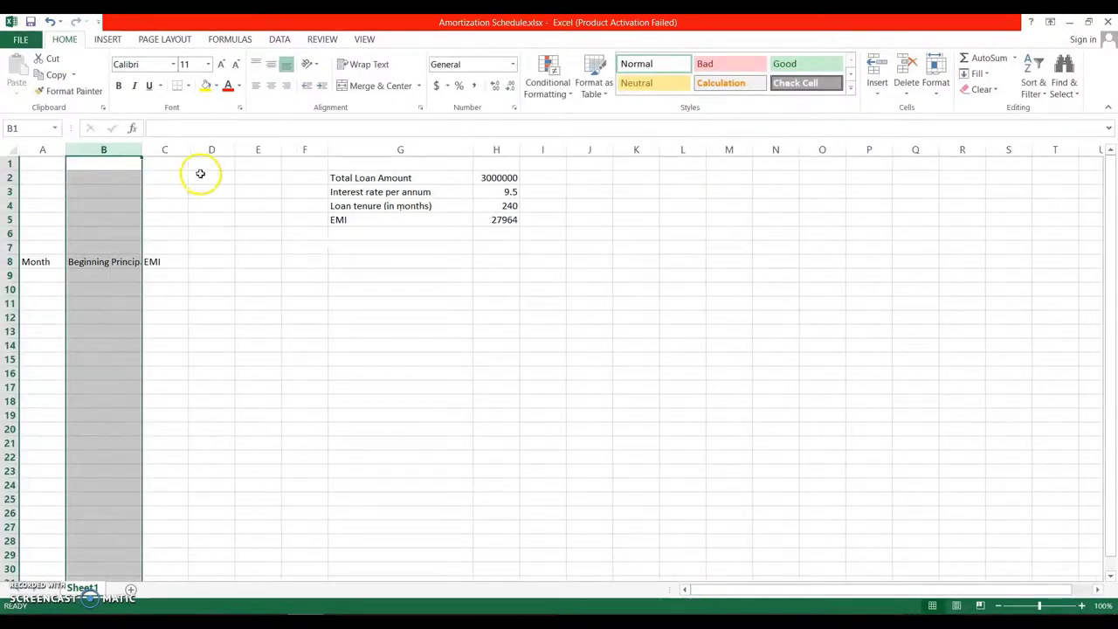
pyautogui.hotkey('ctrl', 'a')
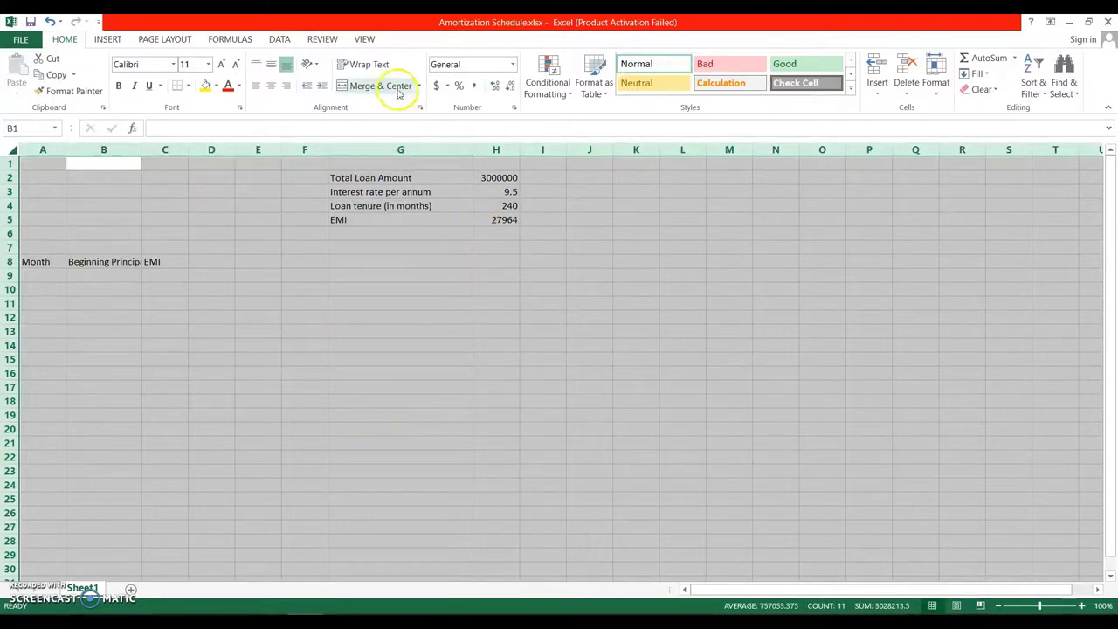
pyautogui.click(370, 64)
pyautogui.click(162, 272)
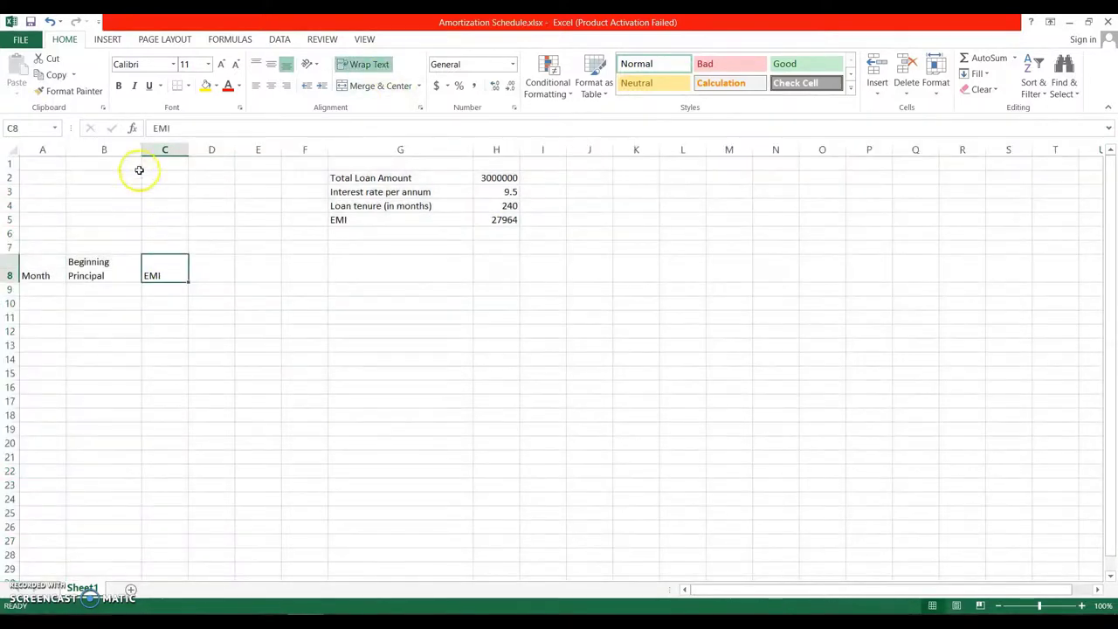
# Step: Enter the headers "Interest paid for the month" in cell D8 and "Principal repaid for the month" in cell E8
pyautogui.click(212, 270)
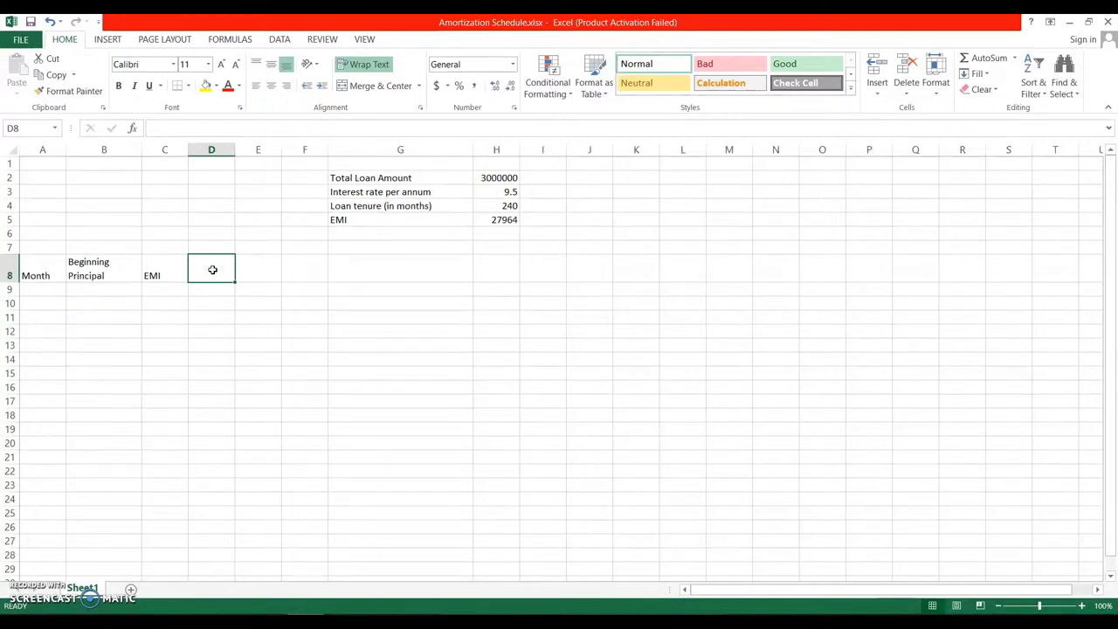
pyautogui.write('Interest')
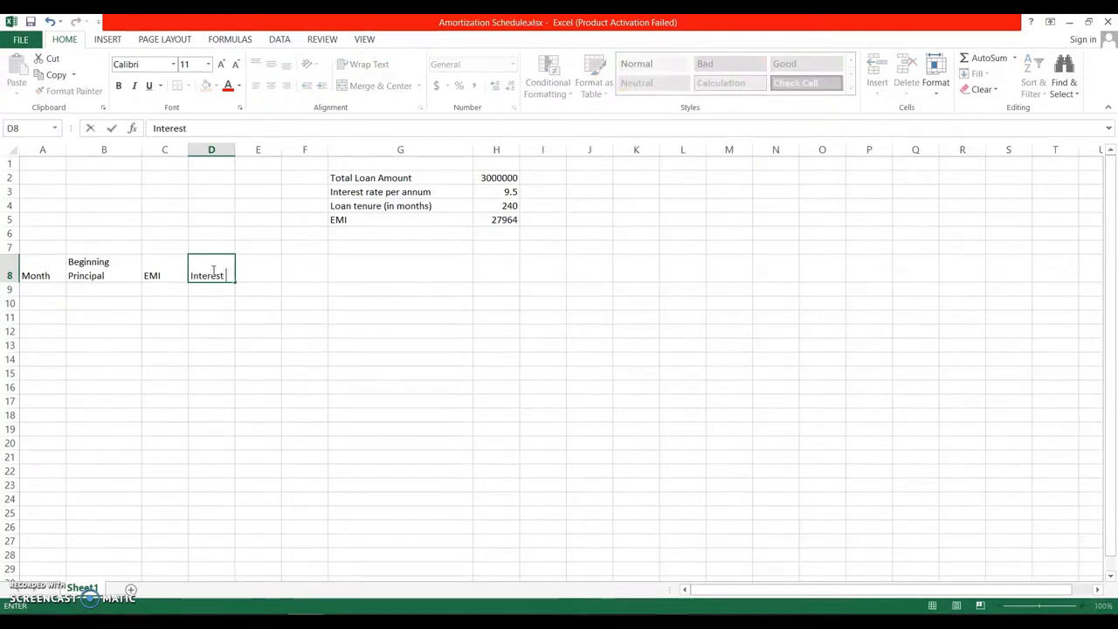
pyautogui.write(' paid for')
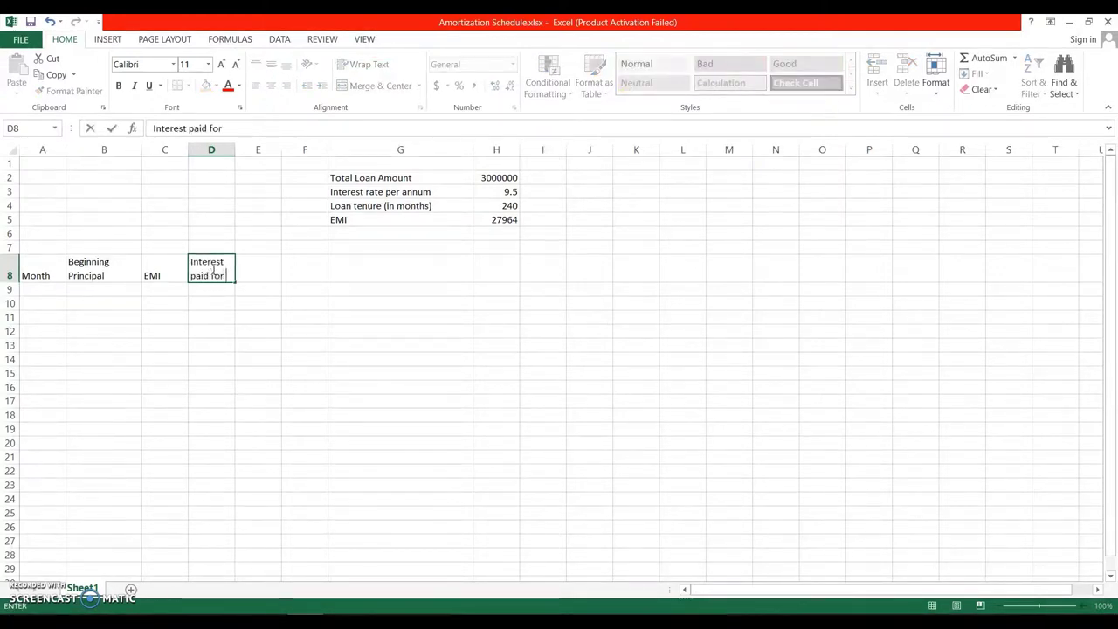
pyautogui.write(' the month')
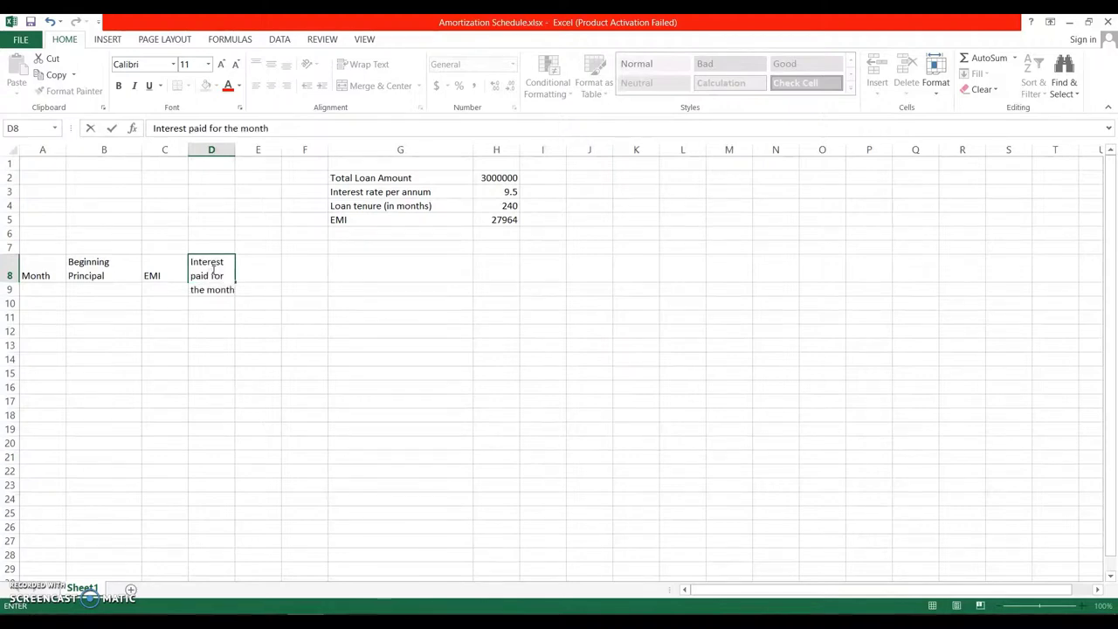
pyautogui.press('Tab')
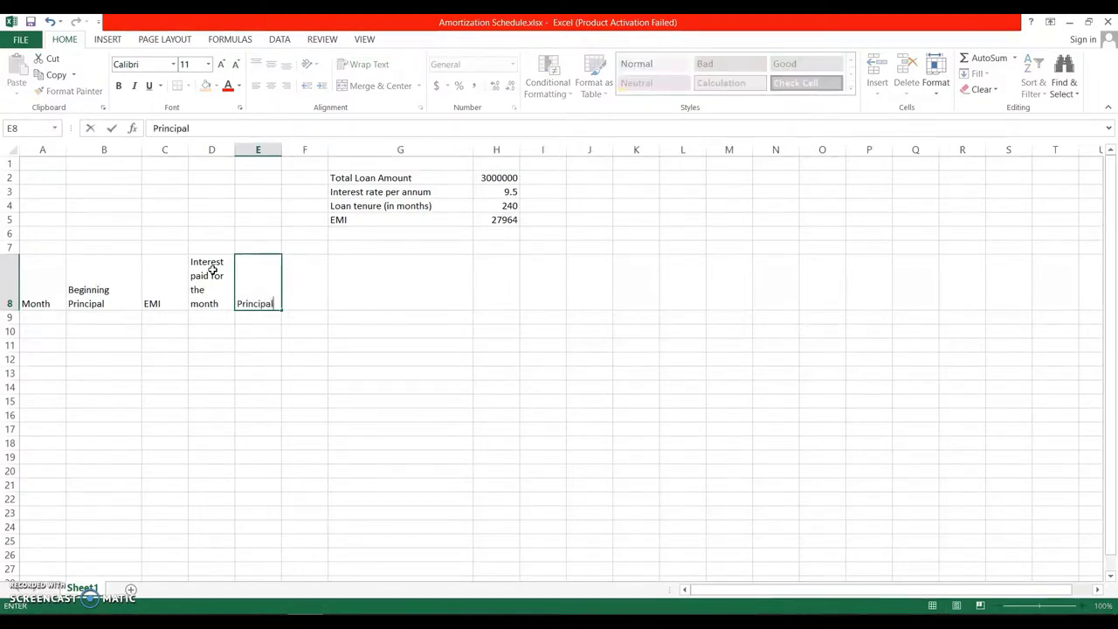
pyautogui.write('rep')
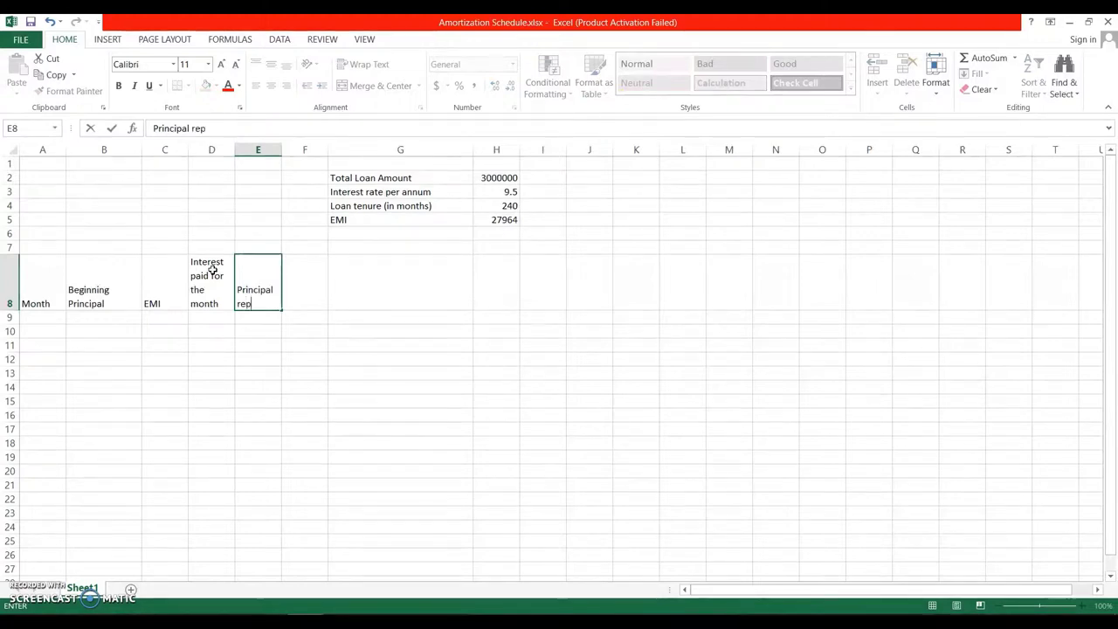
pyautogui.write('aid for the month')
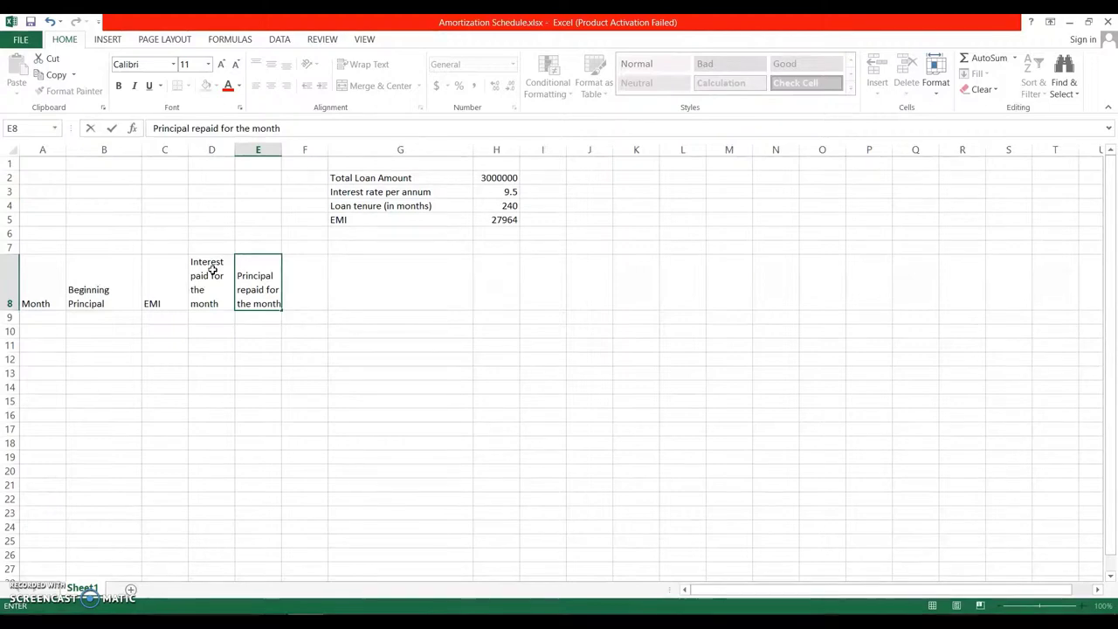
pyautogui.click(295, 280)
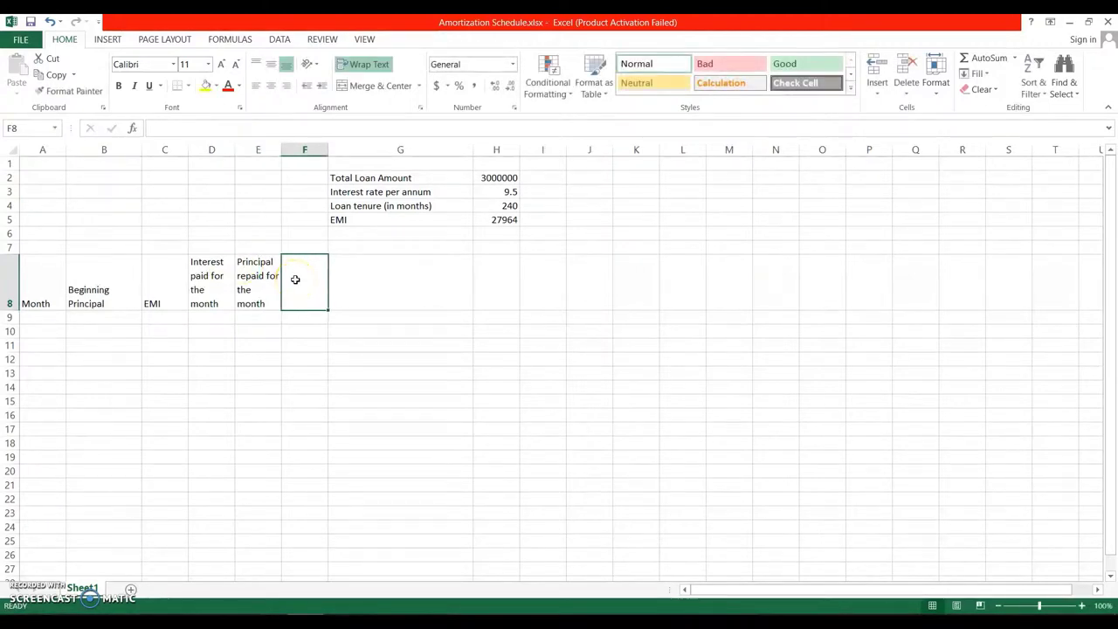
# Step: Enter the header "Outstanding principal" in cell G8, leaving column F blank
pyautogui.click(713, 595)
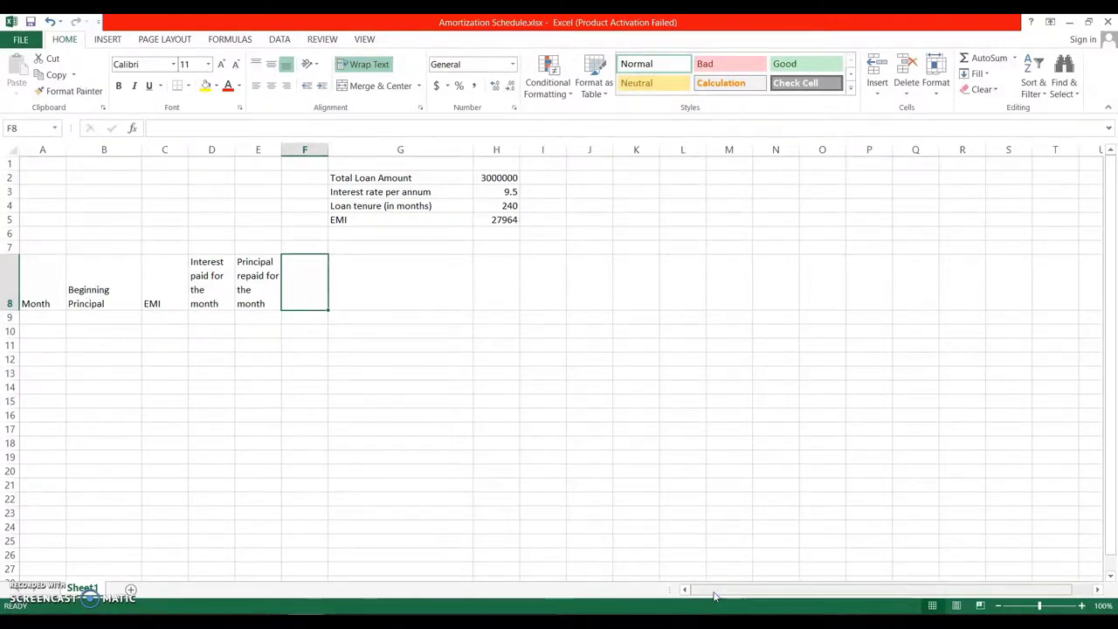
pyautogui.click(414, 290)
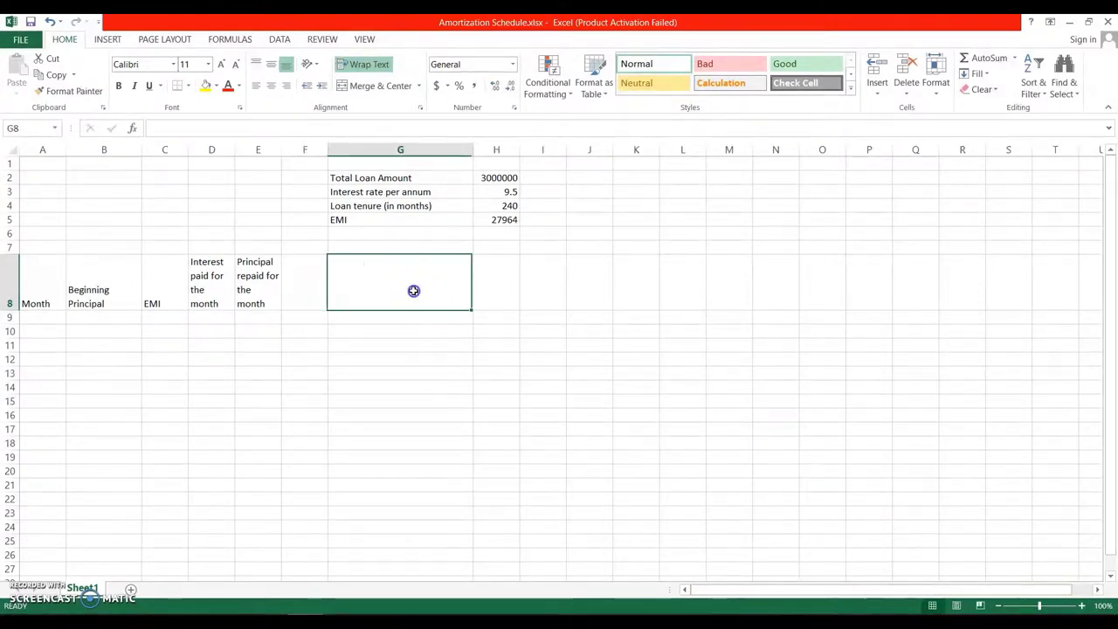
pyautogui.write('Outstanding principal')
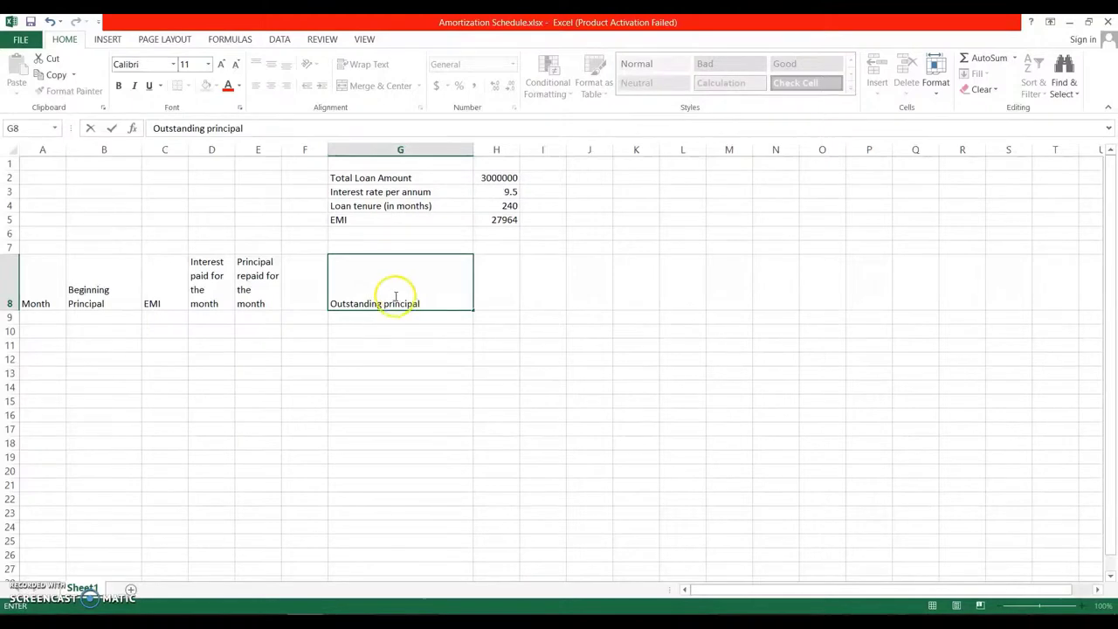
pyautogui.click(425, 304)
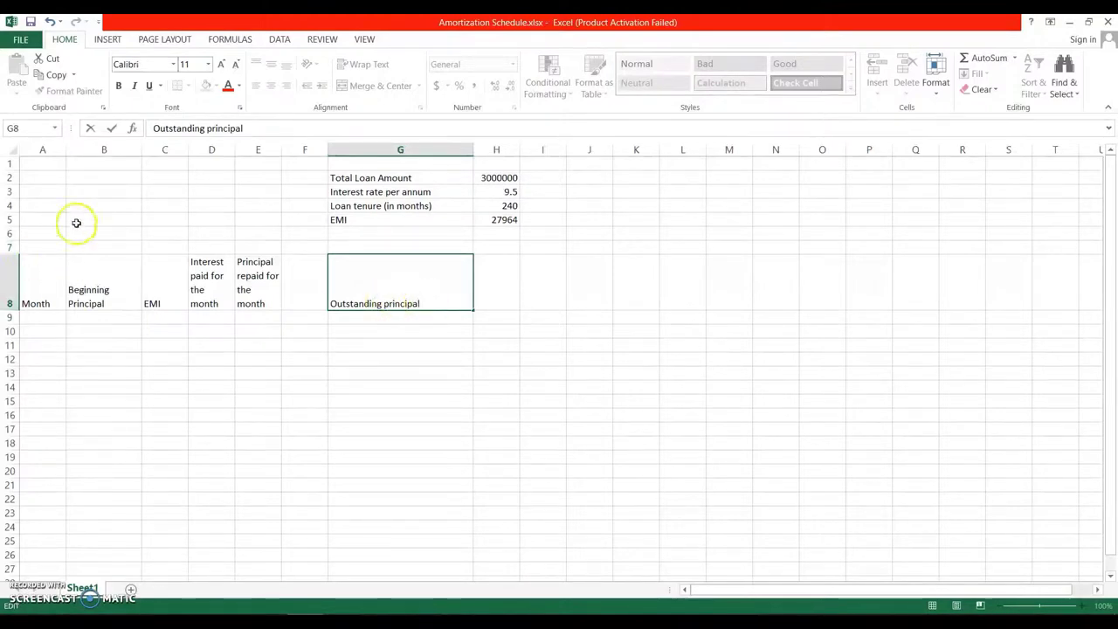
# Step: Align the header cells A8:G8 vertically to the middle
pyautogui.moveTo(49, 262); pyautogui.dragTo(382, 280)
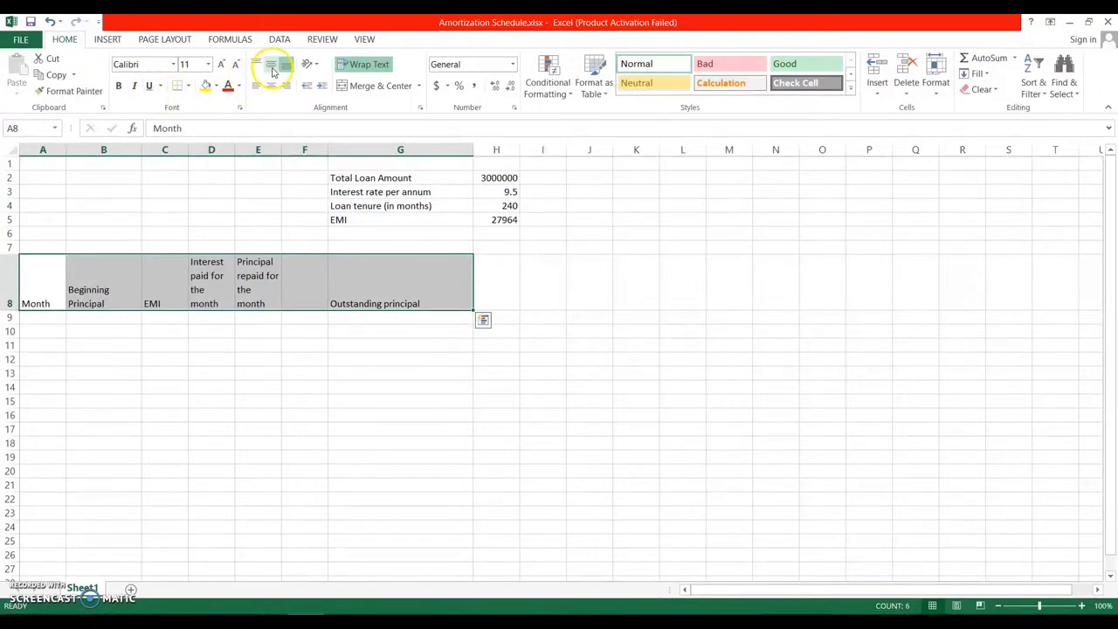
pyautogui.click(272, 67)
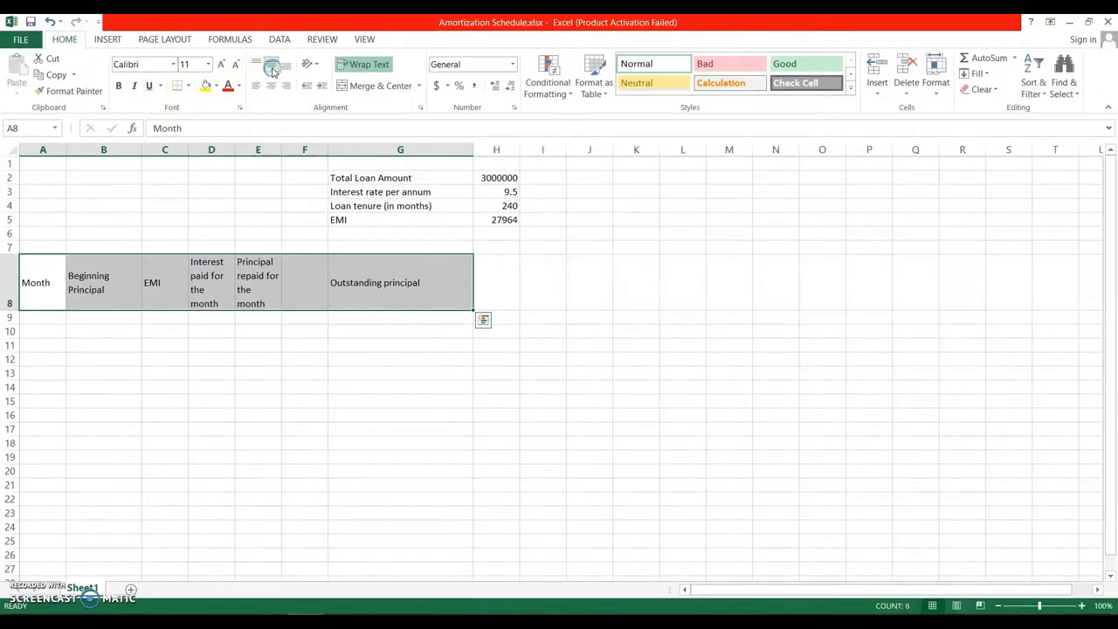
pyautogui.click(606, 282)
# Step: Make the loan input labels in G2:G5 and the table headers in A8:G8 bold
pyautogui.click(425, 180)
pyautogui.moveTo(424, 191); pyautogui.dragTo(429, 222)
pyautogui.click(119, 87)
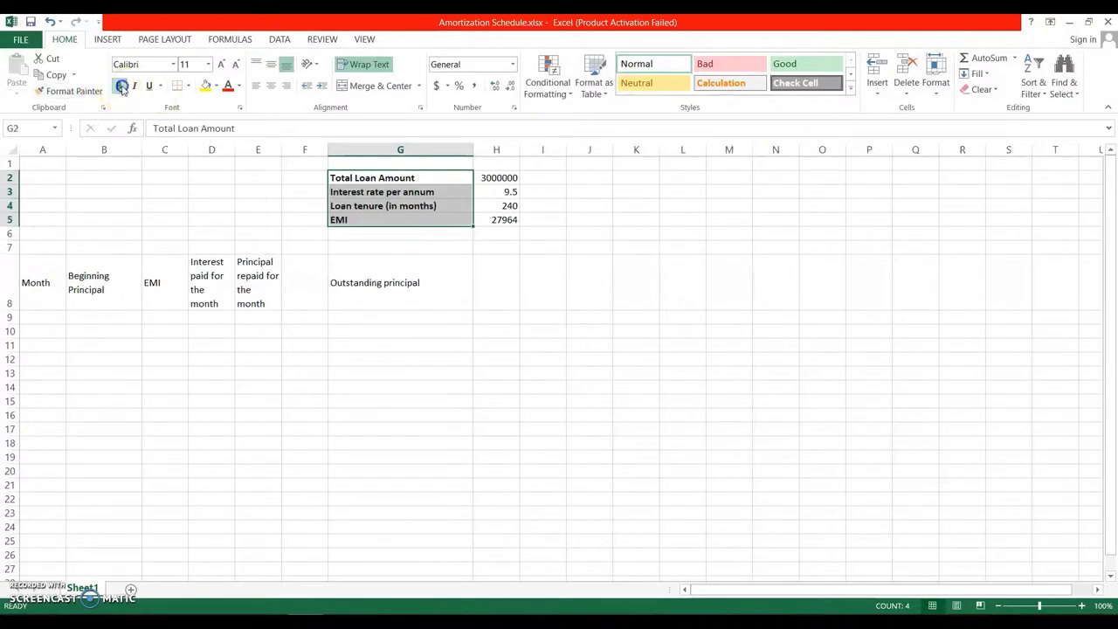
pyautogui.click(41, 286)
pyautogui.moveTo(41, 285); pyautogui.dragTo(373, 289)
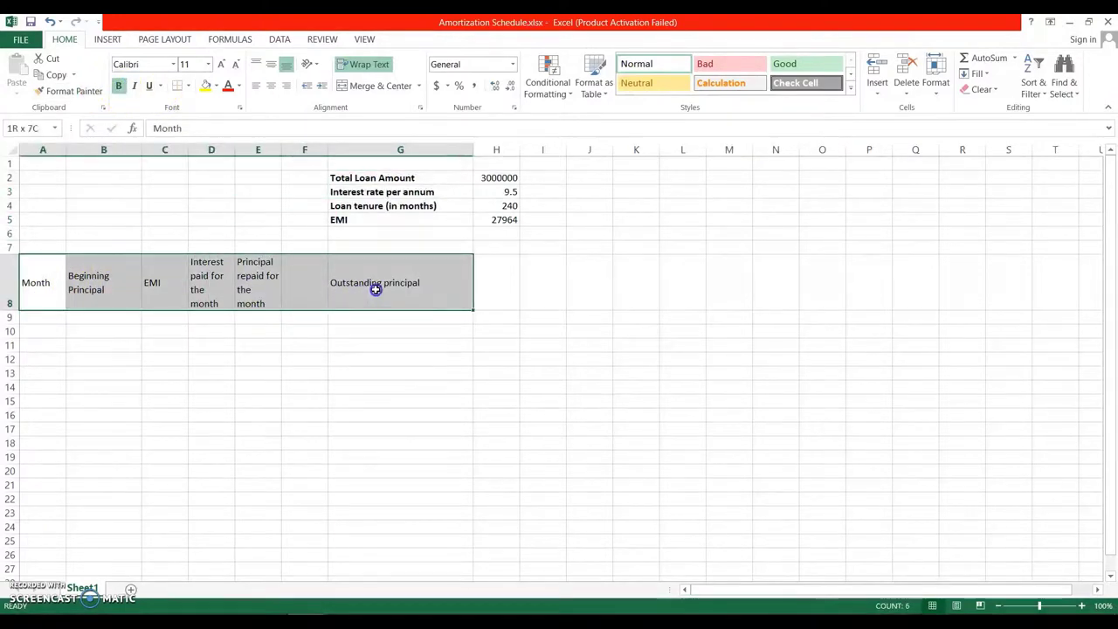
pyautogui.click(122, 88)
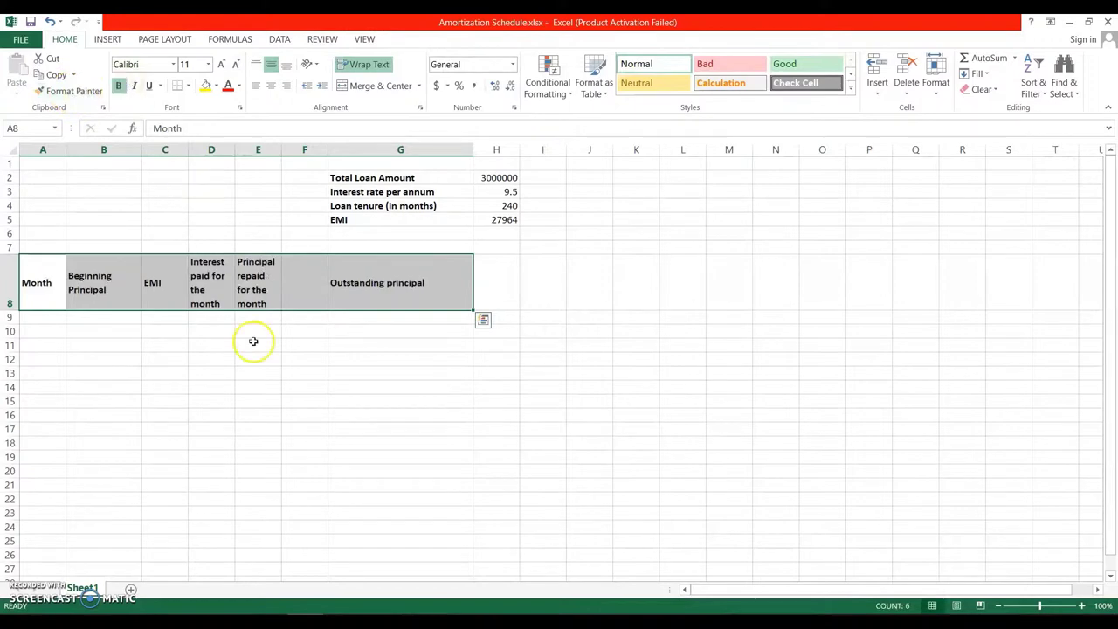
# Step: Apply borders around all cells of the schedule range A8:G16
pyautogui.click(52, 315)
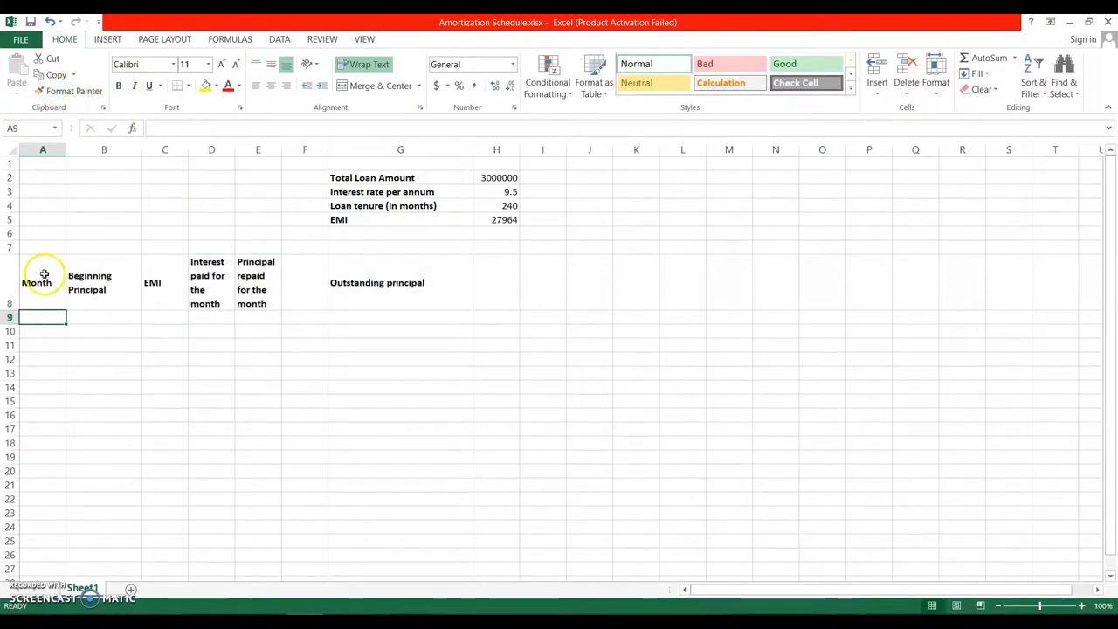
pyautogui.moveTo(43, 278); pyautogui.dragTo(405, 411)
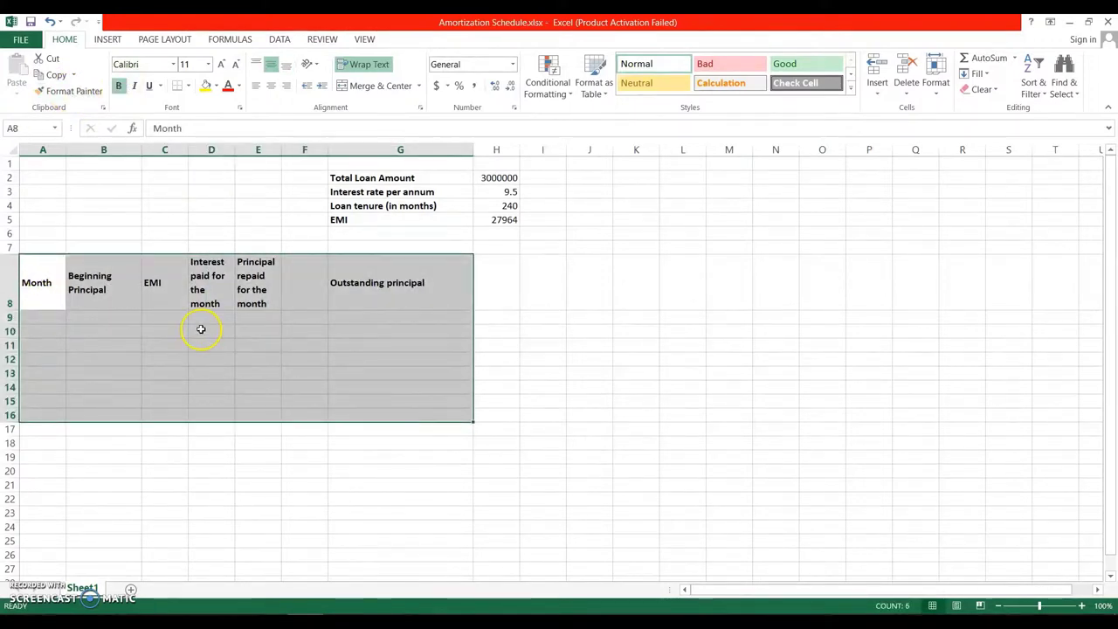
pyautogui.click(189, 88)
pyautogui.click(200, 208)
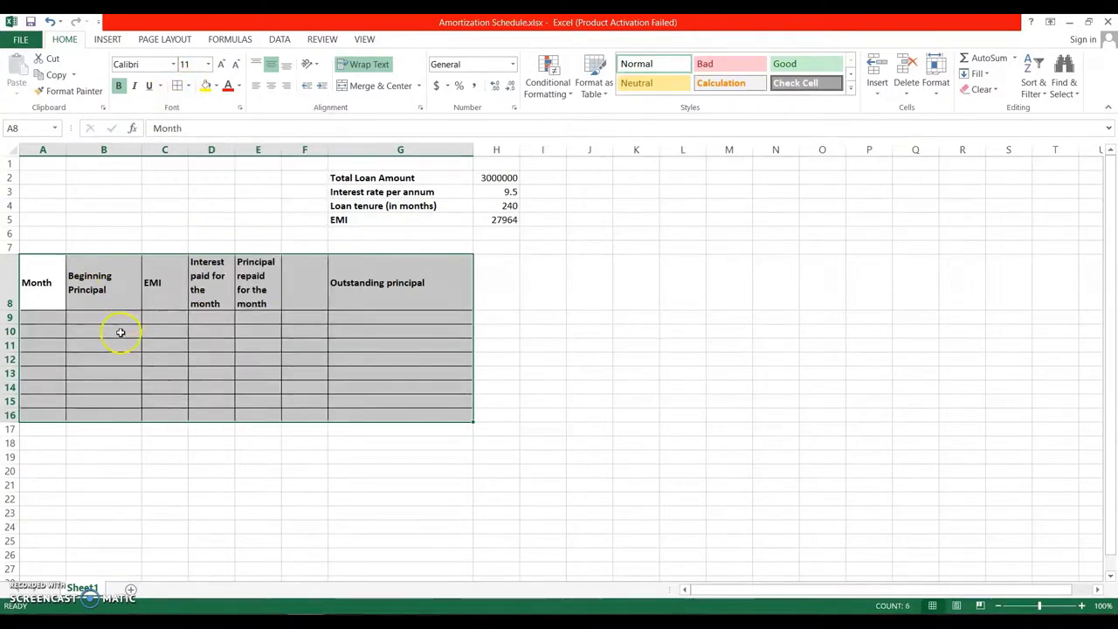
pyautogui.click(120, 332)
# Step: Enter June 2019 as the first month of the schedule in cell A9
pyautogui.click(43, 316)
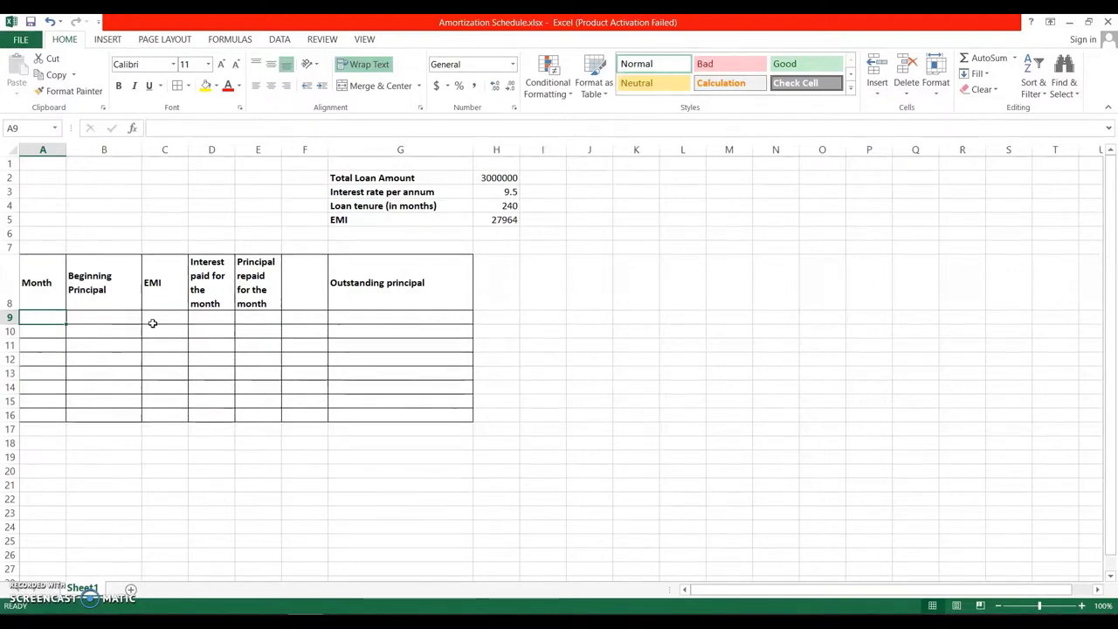
pyautogui.write('June 2019')
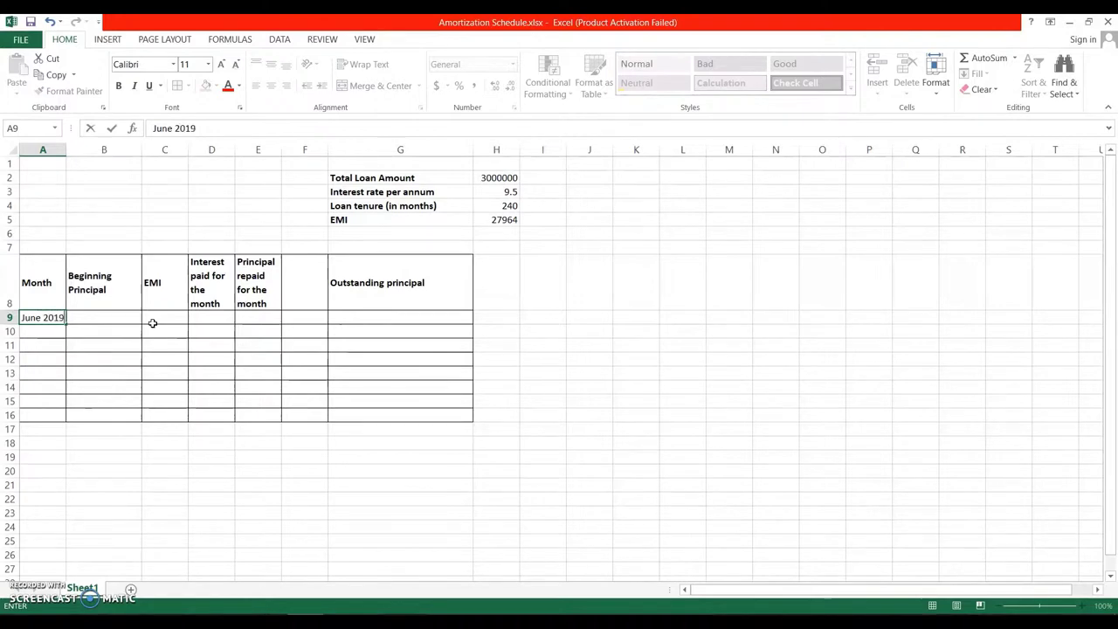
pyautogui.press('Return')
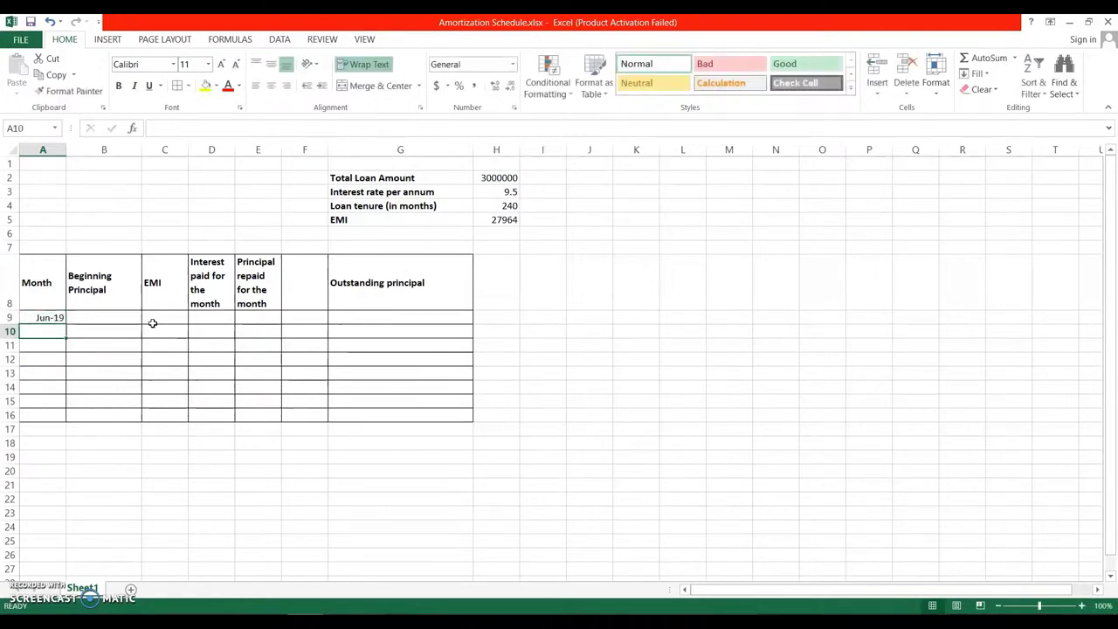
# Step: Check which number format is applied to the month in cell A9
pyautogui.click(41, 317)
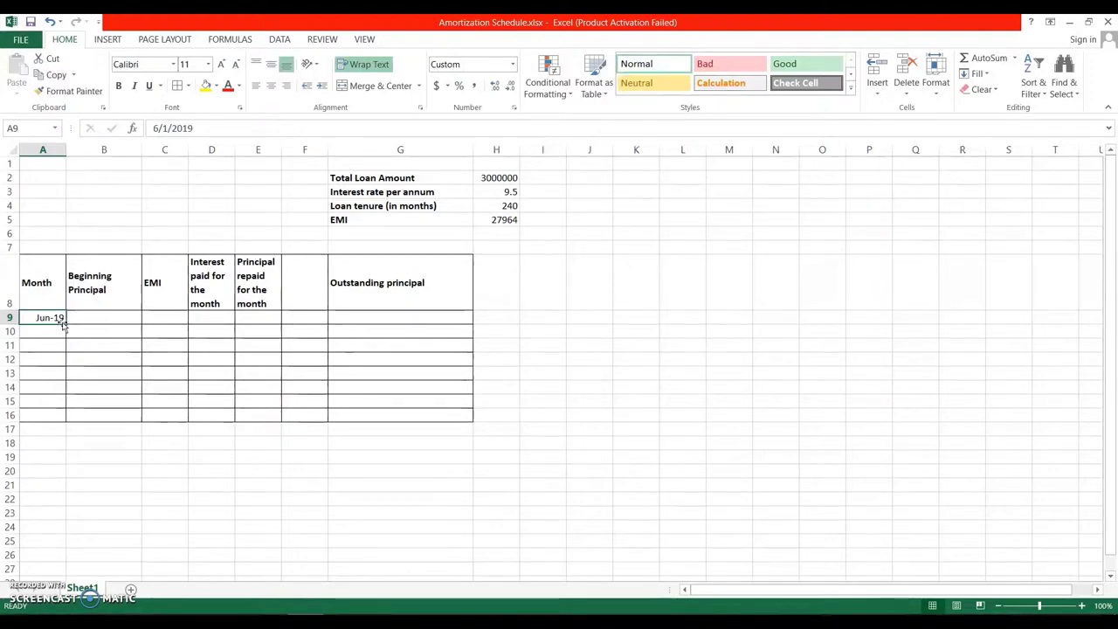
pyautogui.rightClick(59, 318)
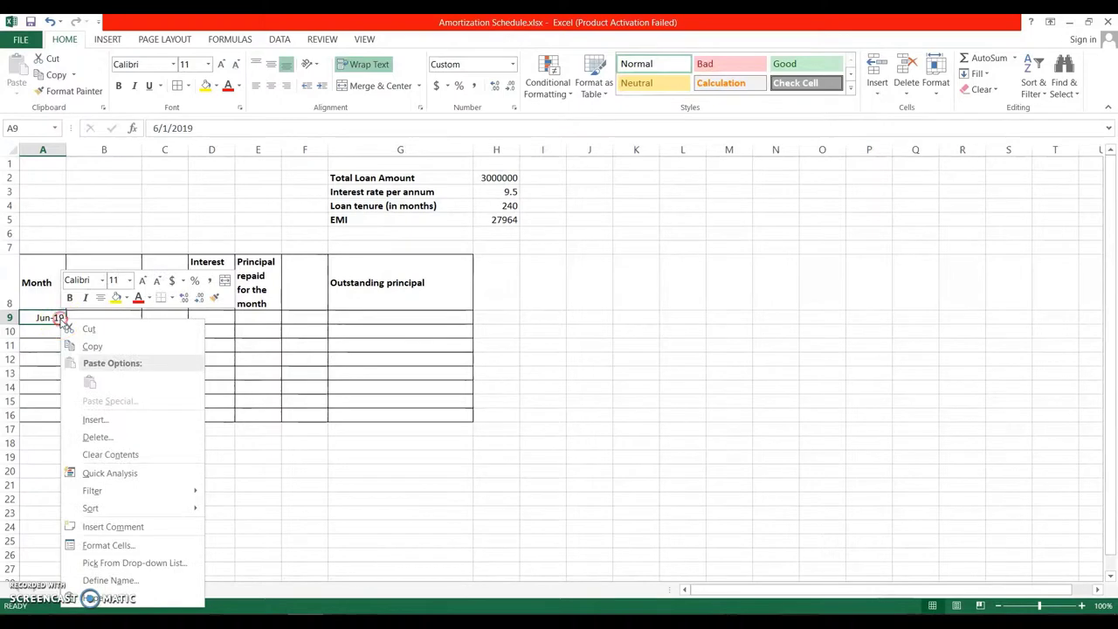
pyautogui.click(117, 545)
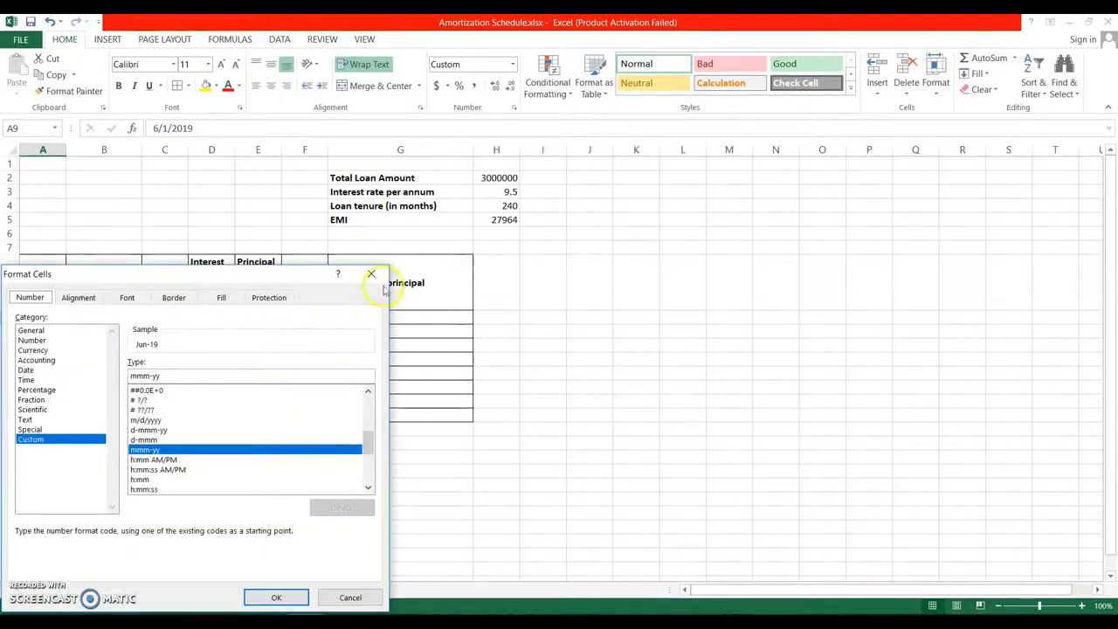
pyautogui.click(378, 275)
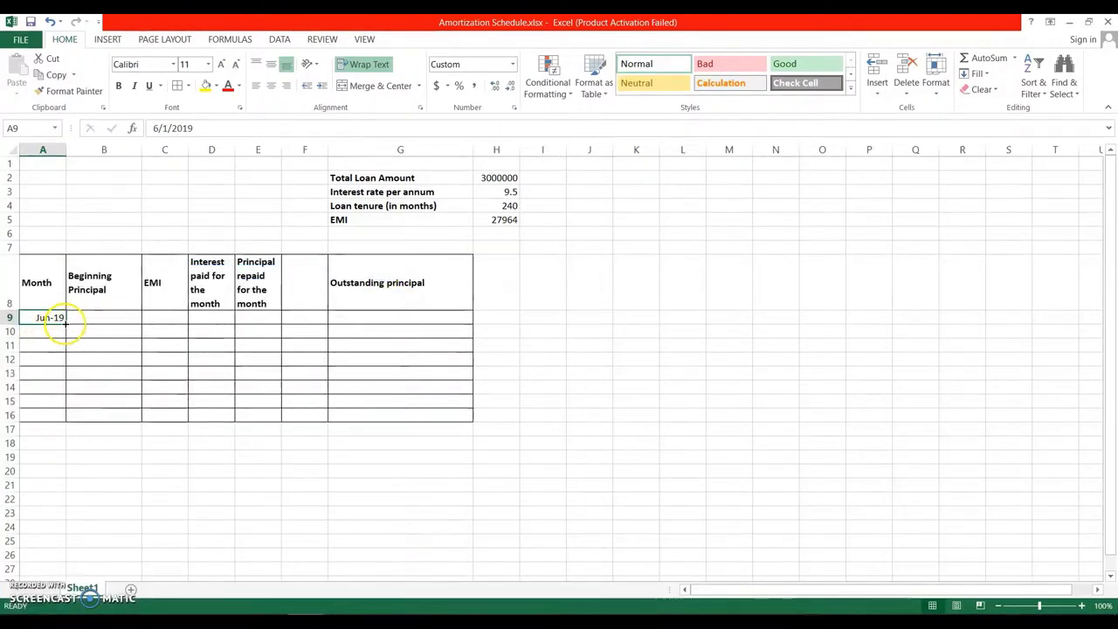
# Step: Fill the month series from A9 down to A248, ending at May 2039
pyautogui.moveTo(65, 322); pyautogui.dragTo(60, 548)
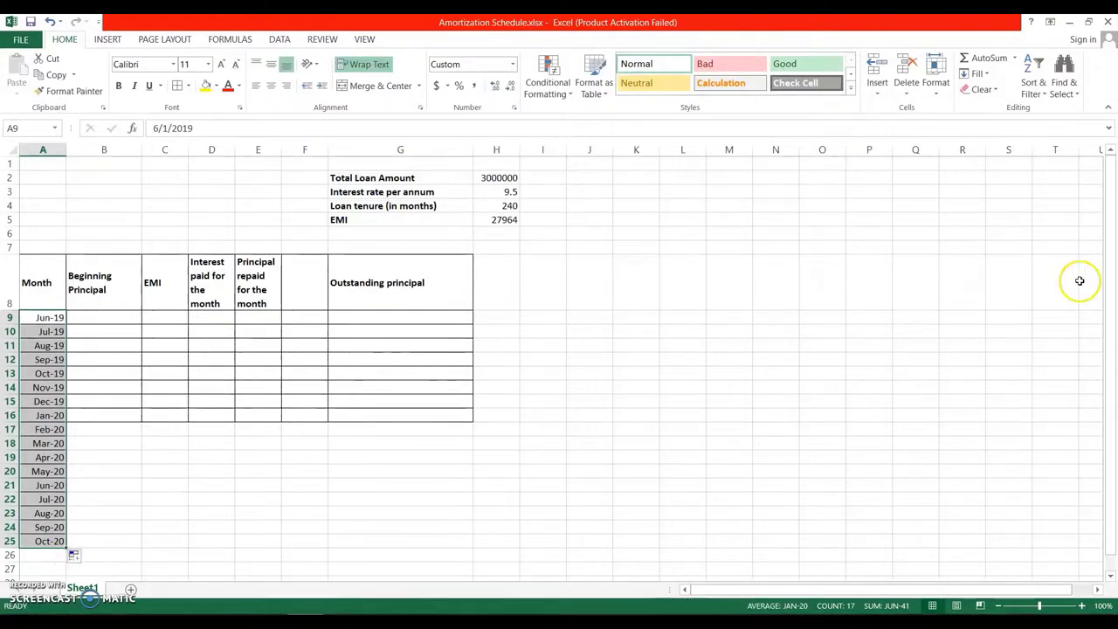
pyautogui.moveTo(1109, 284); pyautogui.dragTo(1113, 294)
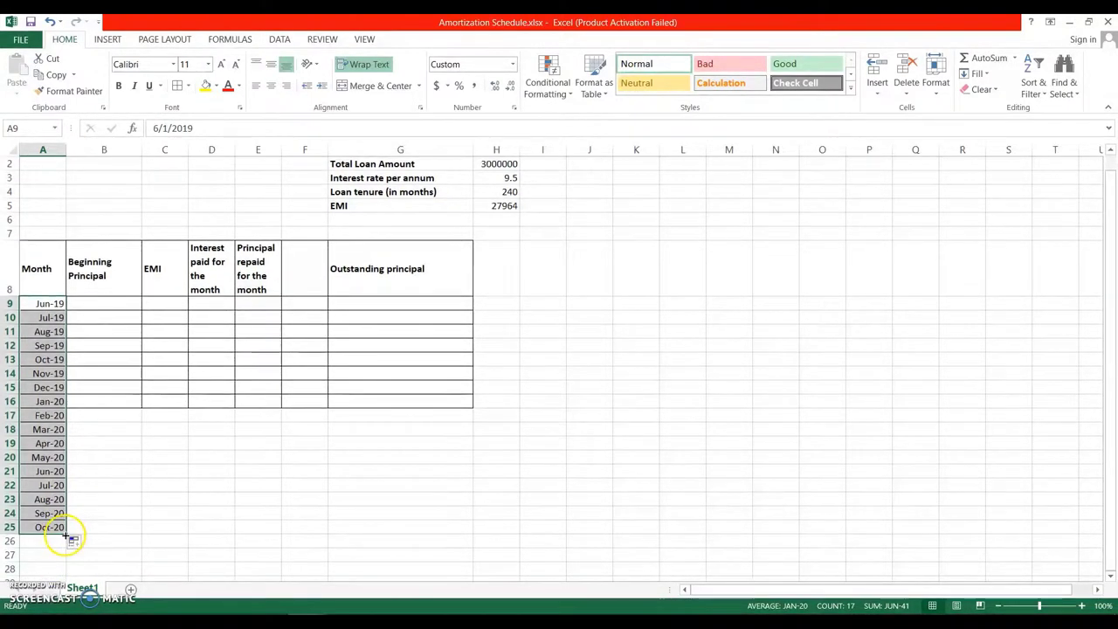
pyautogui.moveTo(66, 534); pyautogui.dragTo(56, 446)
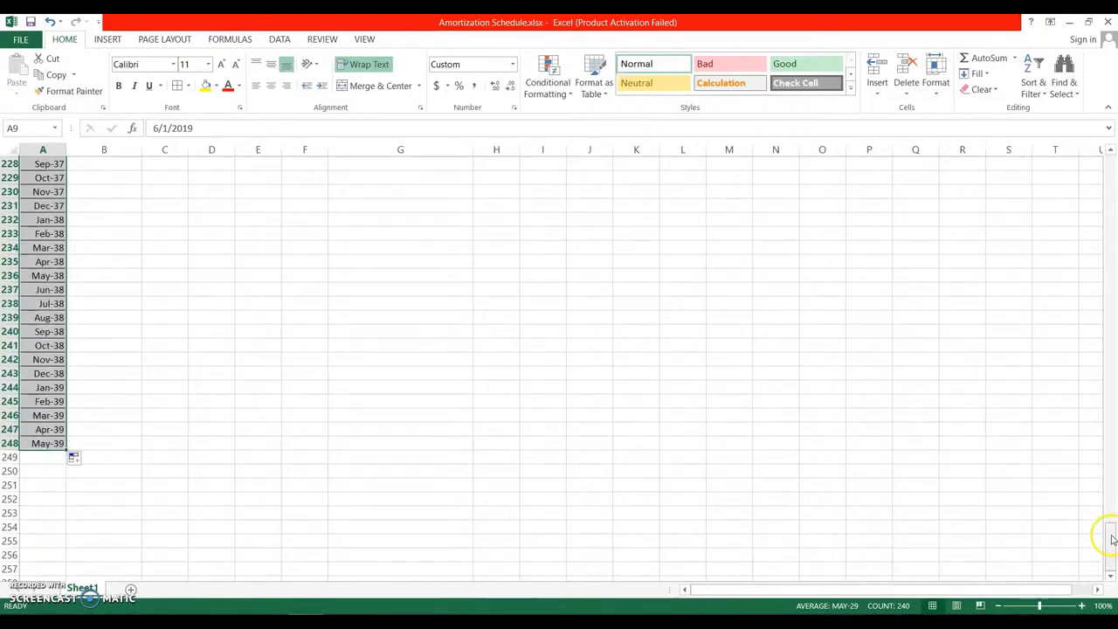
# Step: Link the first month's beginning principal in B9 to the total loan amount with the formula =H2
pyautogui.moveTo(1110, 535); pyautogui.dragTo(1087, 162)
pyautogui.click(99, 312)
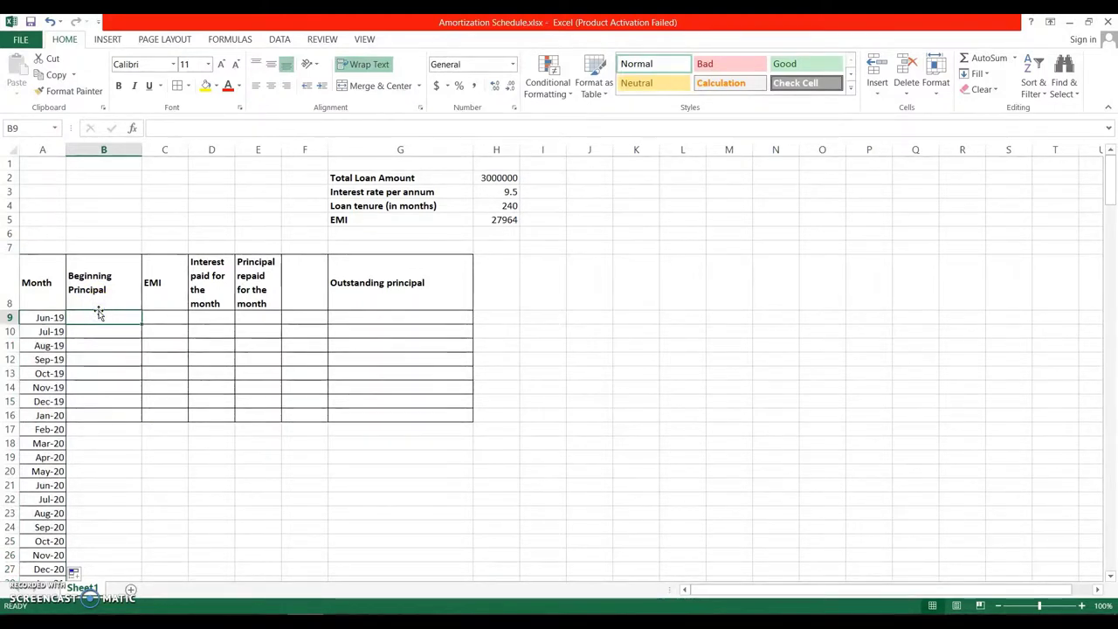
pyautogui.click(107, 315)
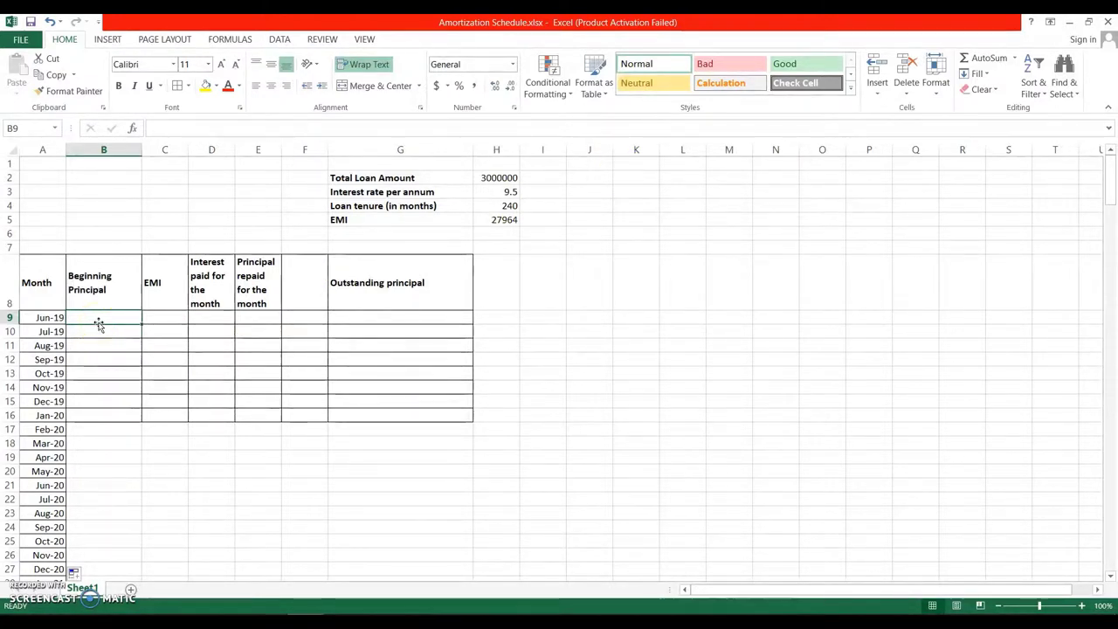
pyautogui.write('=')
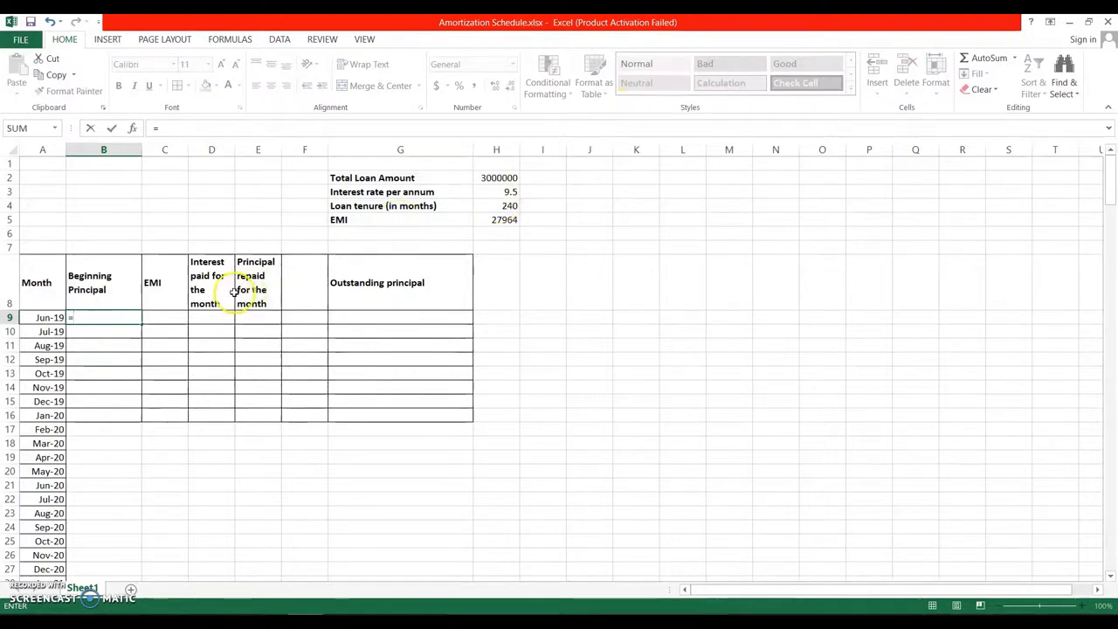
pyautogui.click(511, 176)
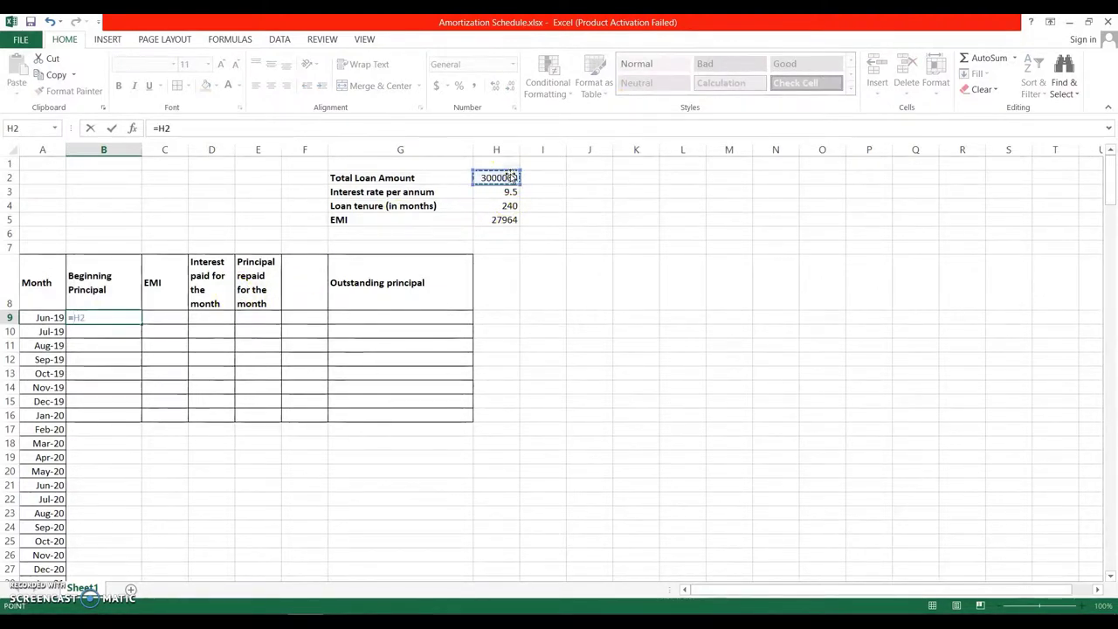
pyautogui.press('Return')
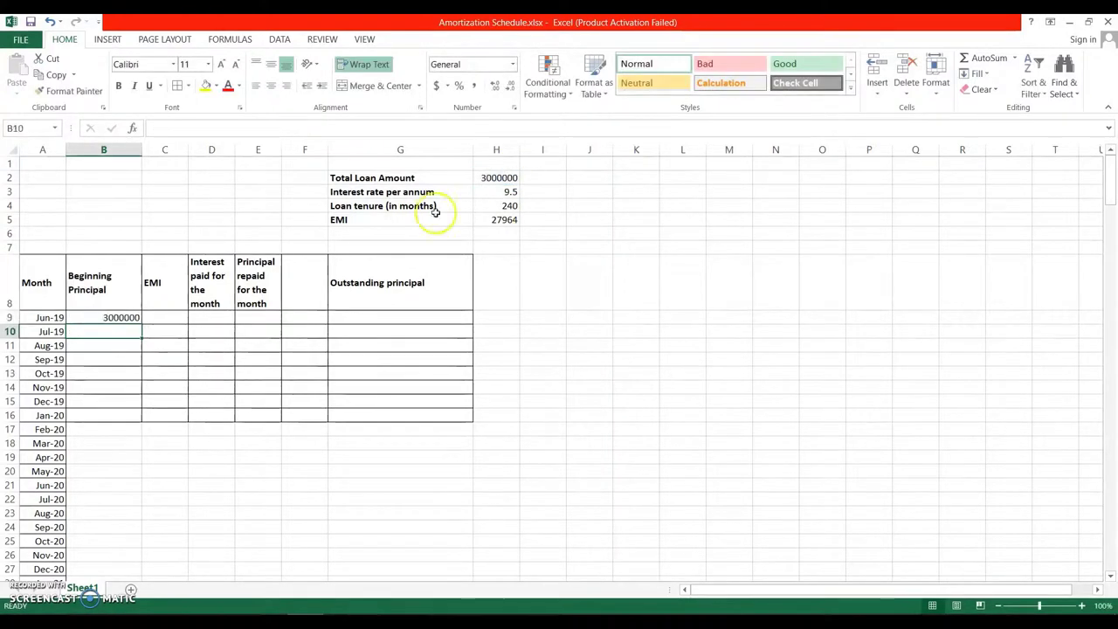
# Step: Make the loan amount reference in B9 absolute, as =$H$2
pyautogui.click(118, 319)
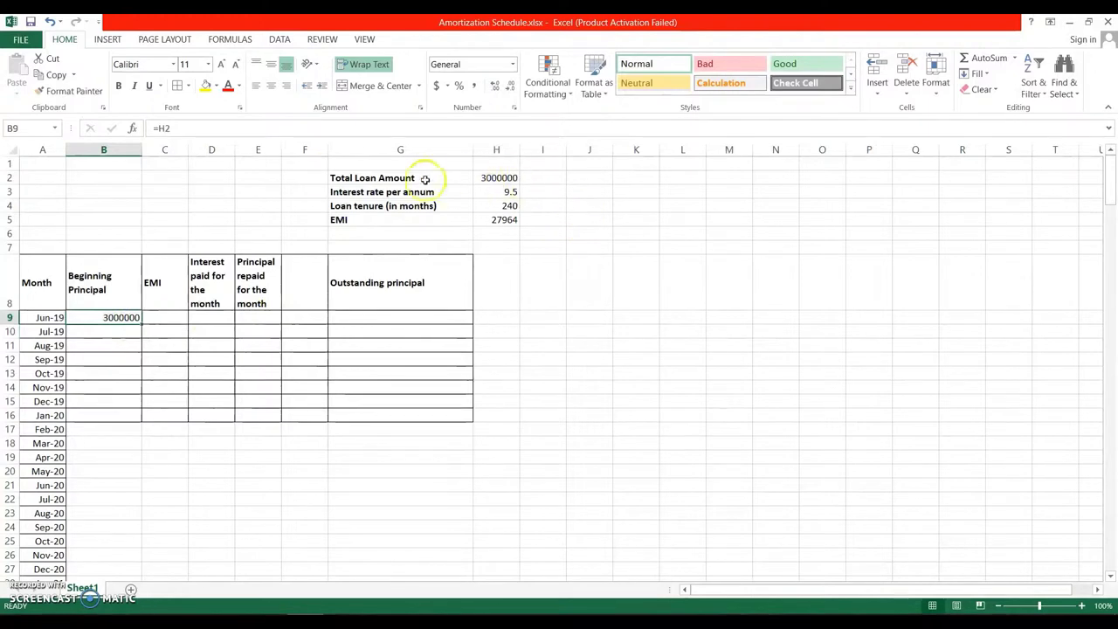
pyautogui.click(160, 128)
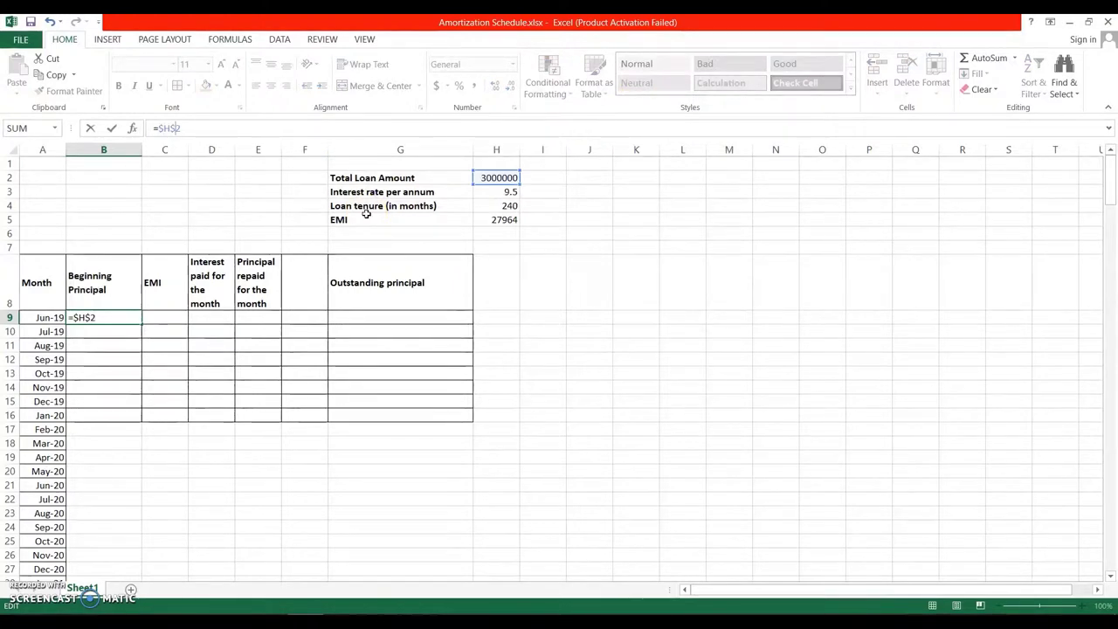
pyautogui.press('Return')
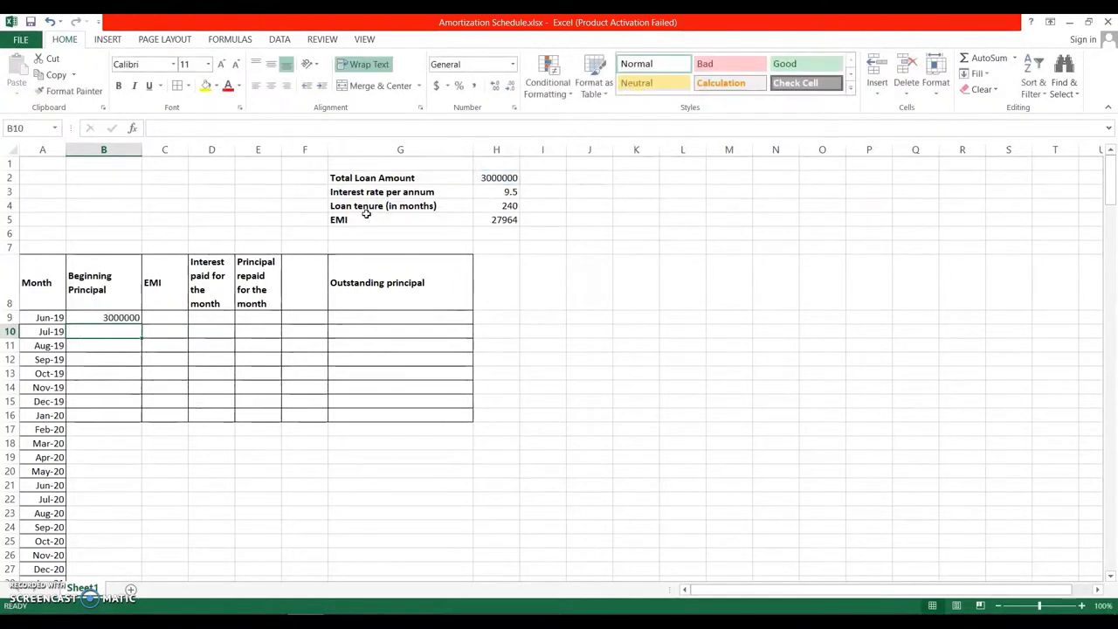
# Step: Link the first month's EMI in C9 to the loan inputs with the formula =H5
pyautogui.click(156, 318)
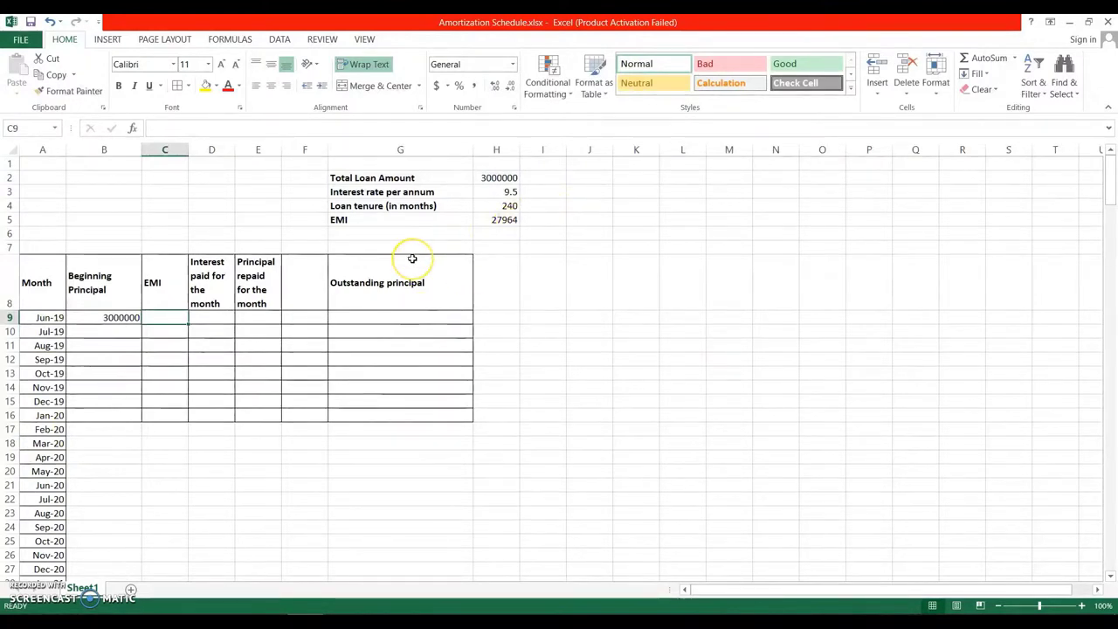
pyautogui.write('=')
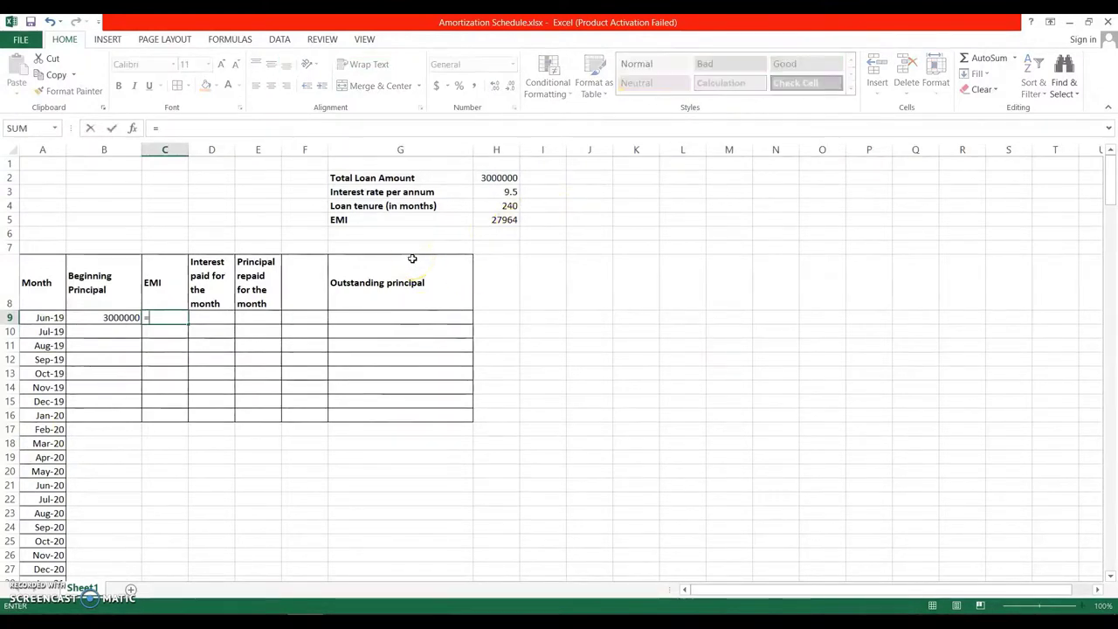
pyautogui.click(505, 218)
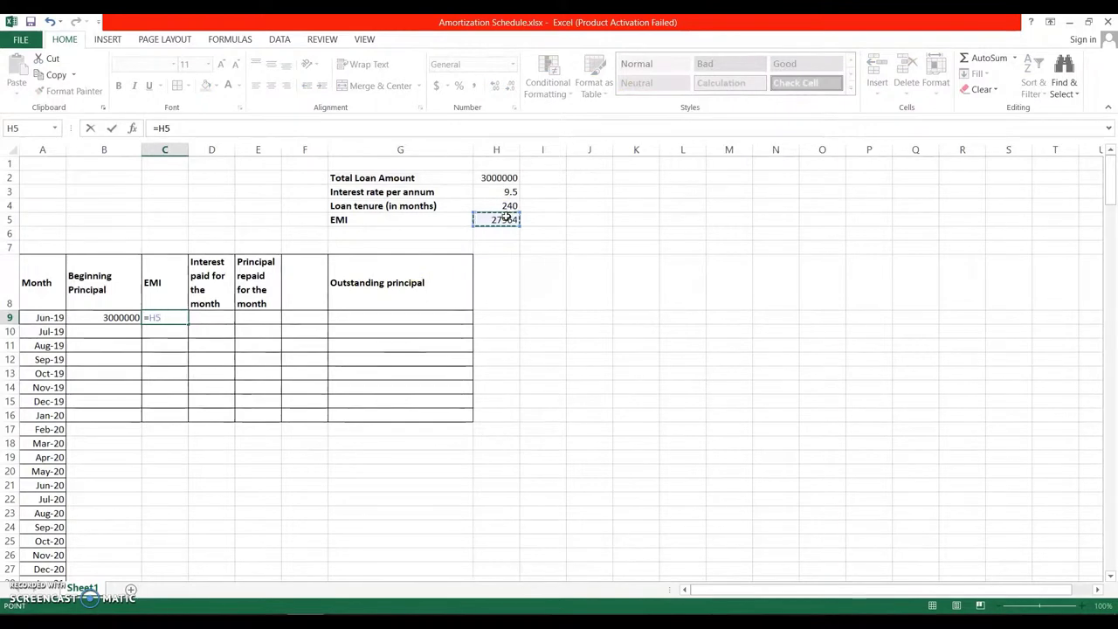
pyautogui.press('Return')
# Step: Make the EMI reference in C9 absolute, as =$H$5
pyautogui.click(178, 318)
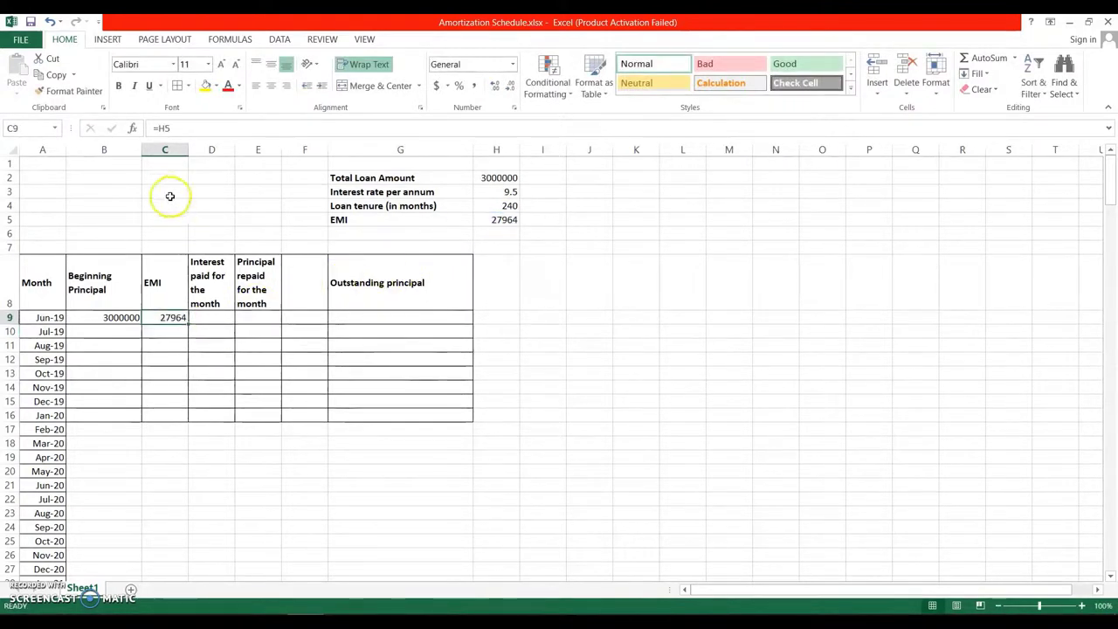
pyautogui.click(161, 129)
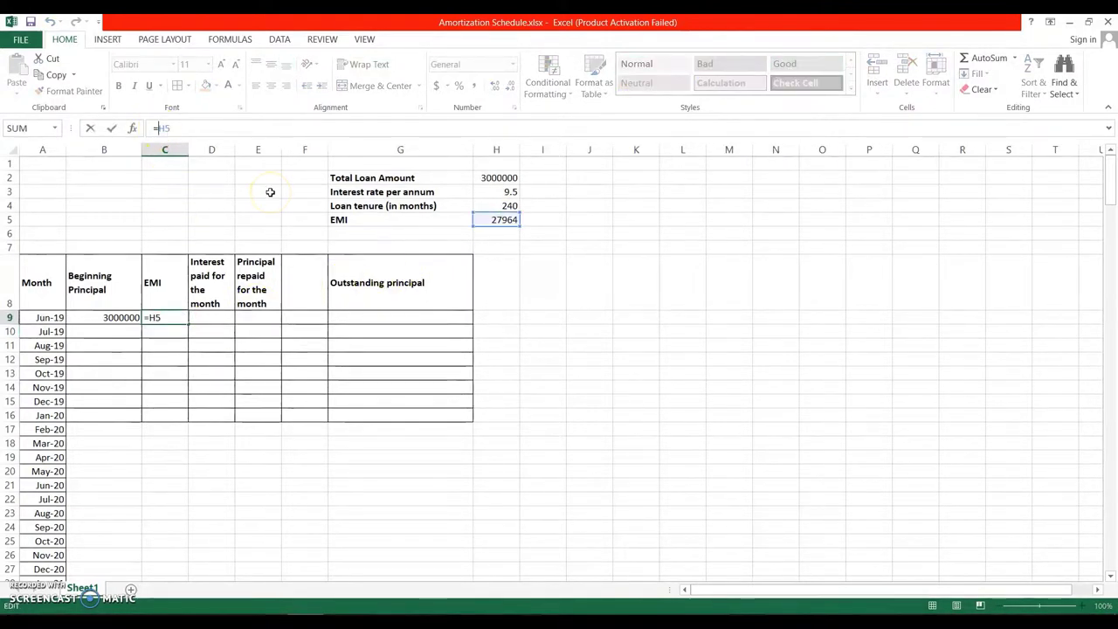
pyautogui.press('F4')
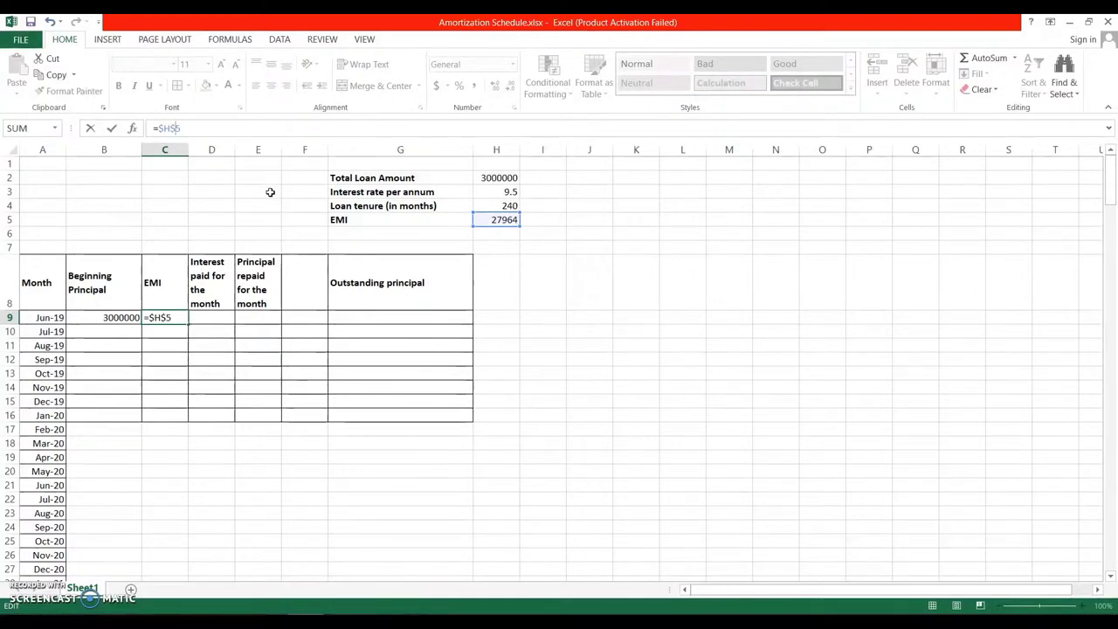
pyautogui.click(210, 352)
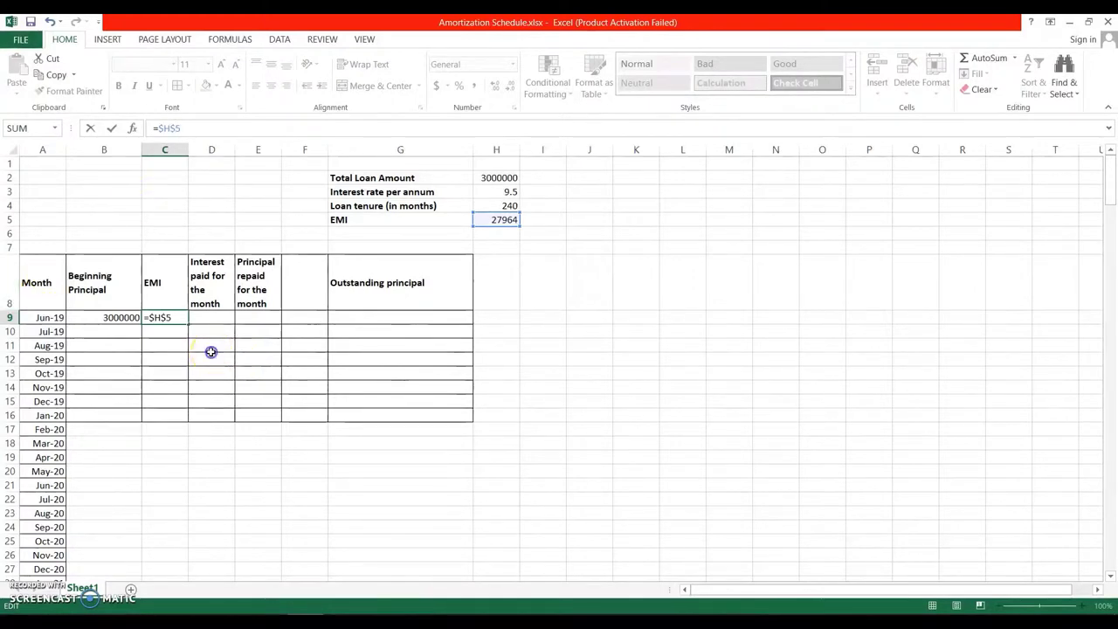
# Step: Change the EMI formula in C9 back to the relative reference =H5 and fill it down to C14
pyautogui.click(178, 320)
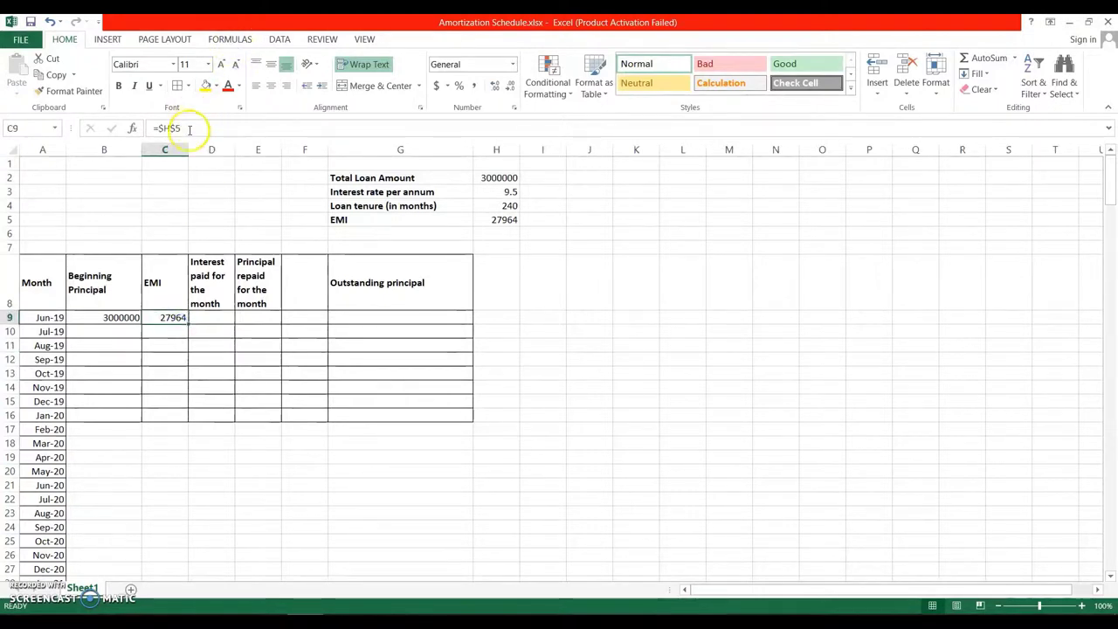
pyautogui.moveTo(189, 130); pyautogui.dragTo(149, 128)
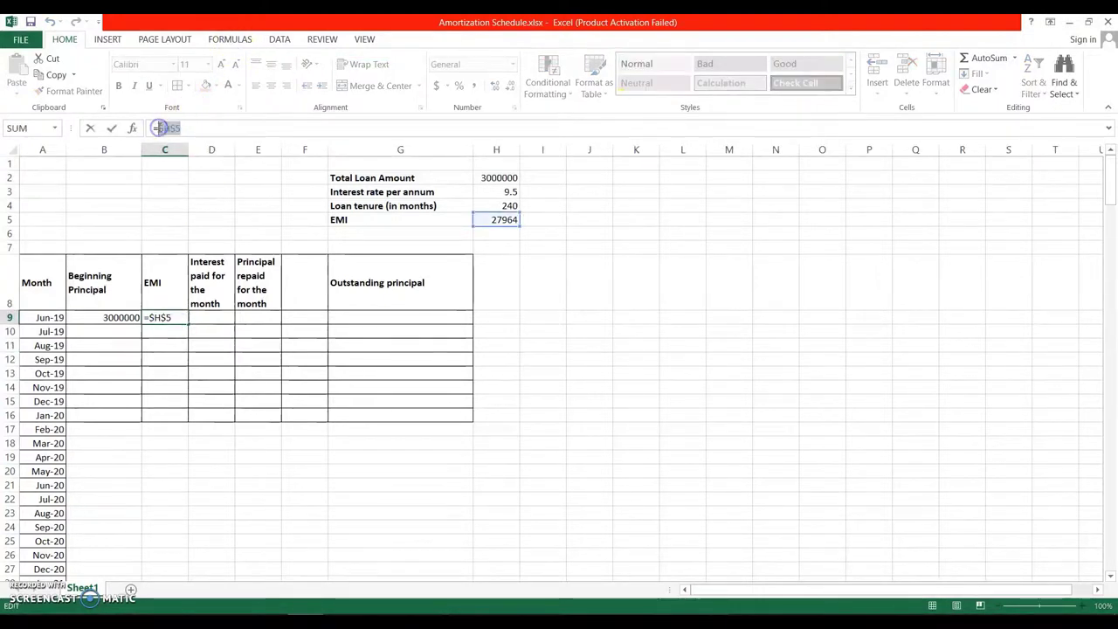
pyautogui.press('BackSpace')
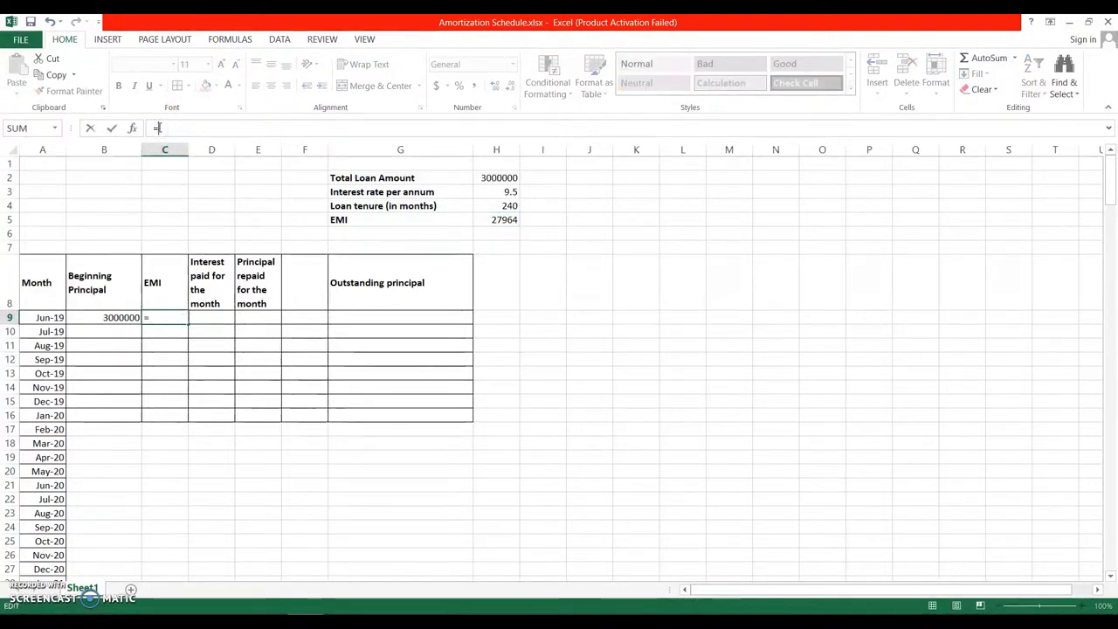
pyautogui.click(505, 221)
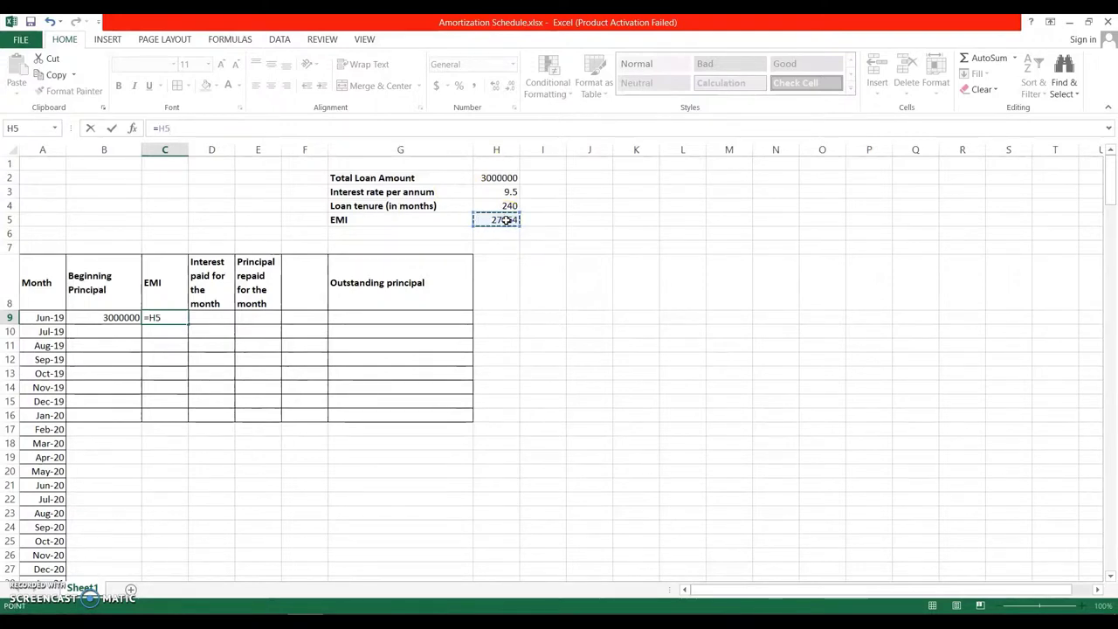
pyautogui.press('Return')
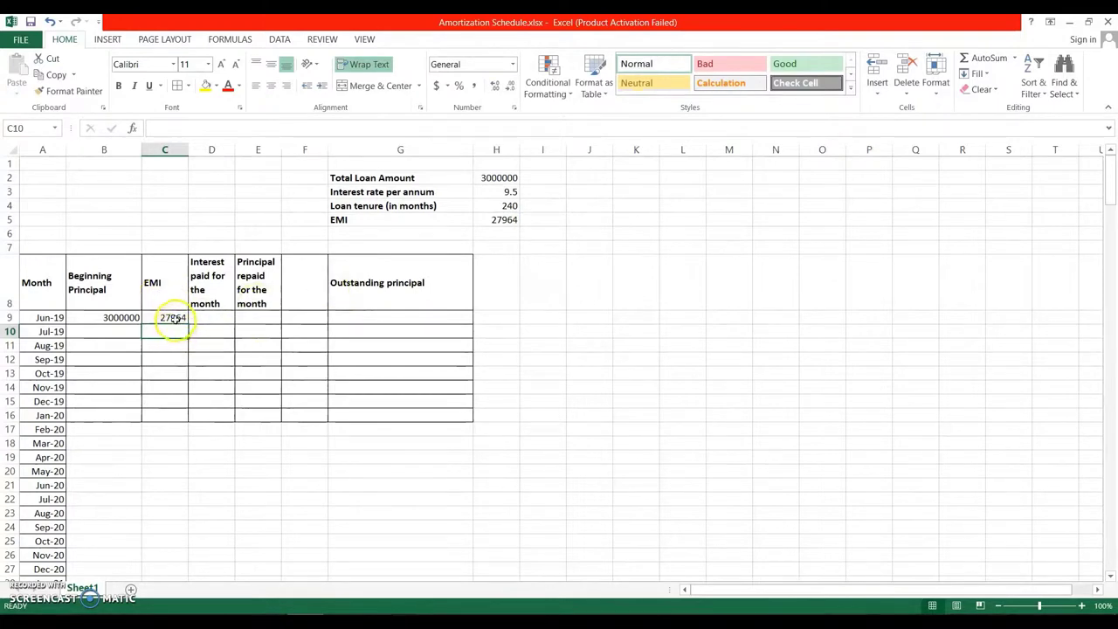
pyautogui.click(171, 317)
pyautogui.moveTo(186, 324); pyautogui.dragTo(185, 390)
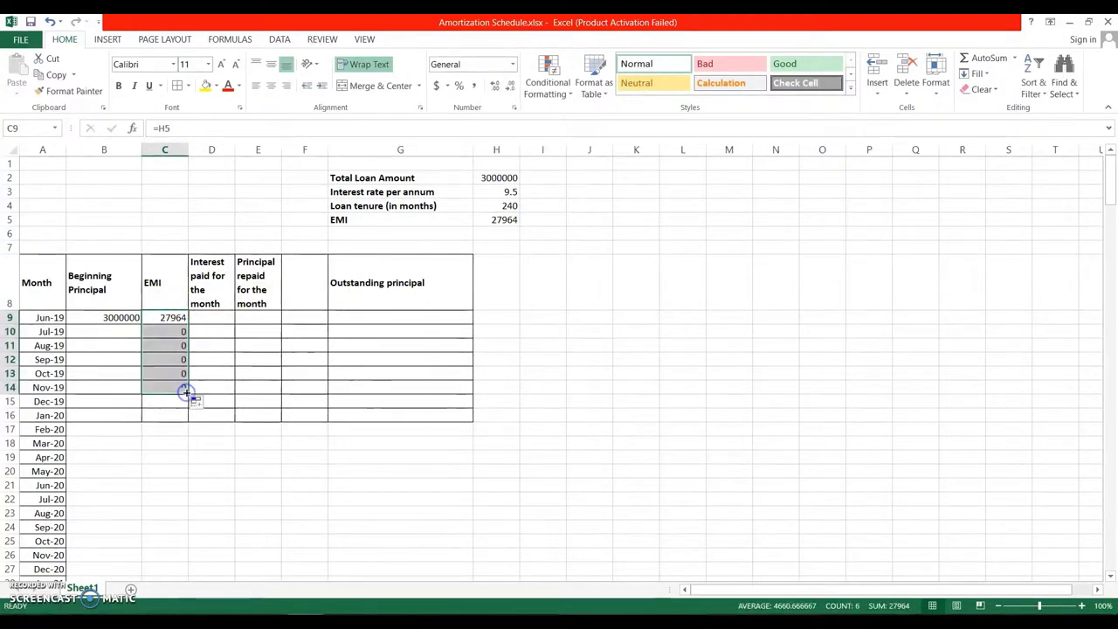
# Step: Restore the absolute reference =$H$5 in C9 and fill the EMI formula down to C16
pyautogui.click(178, 320)
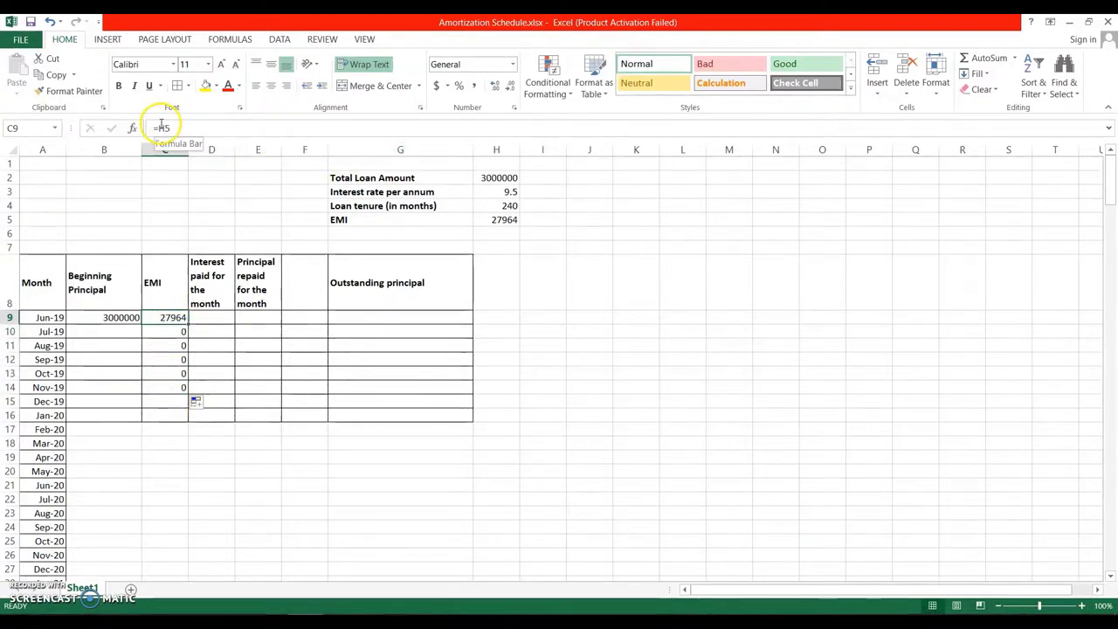
pyautogui.click(162, 128)
pyautogui.press('F4')
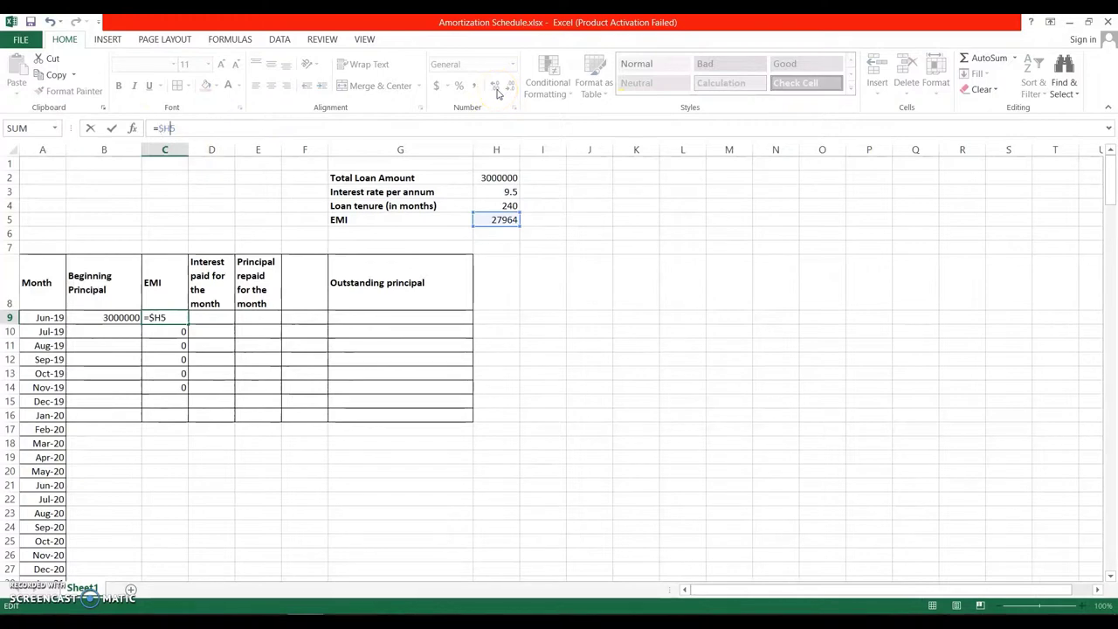
pyautogui.press('Return')
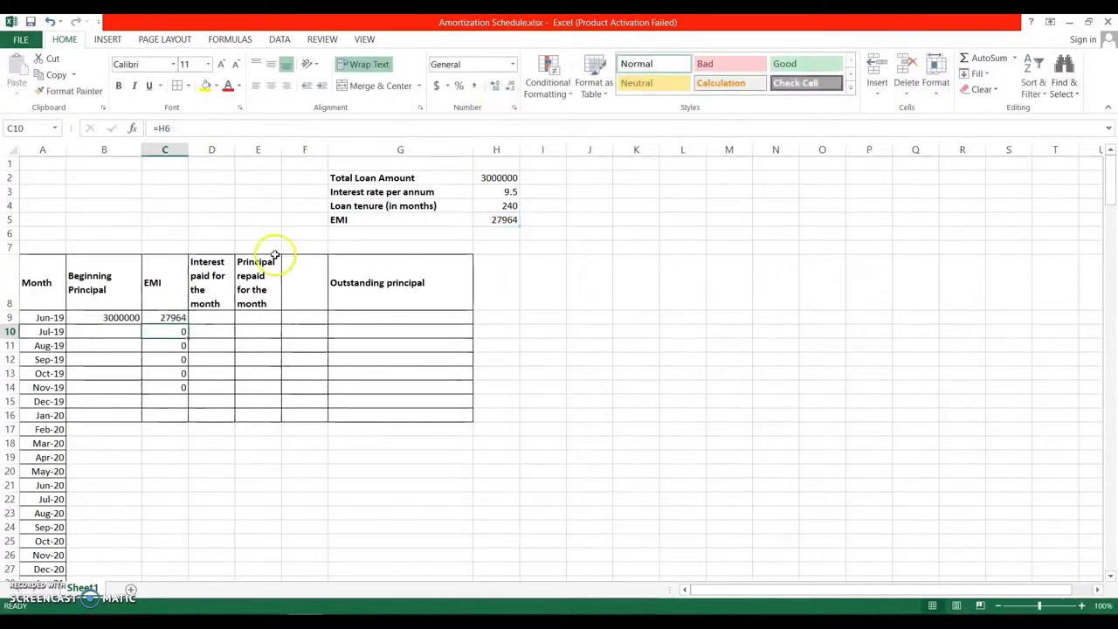
pyautogui.click(175, 318)
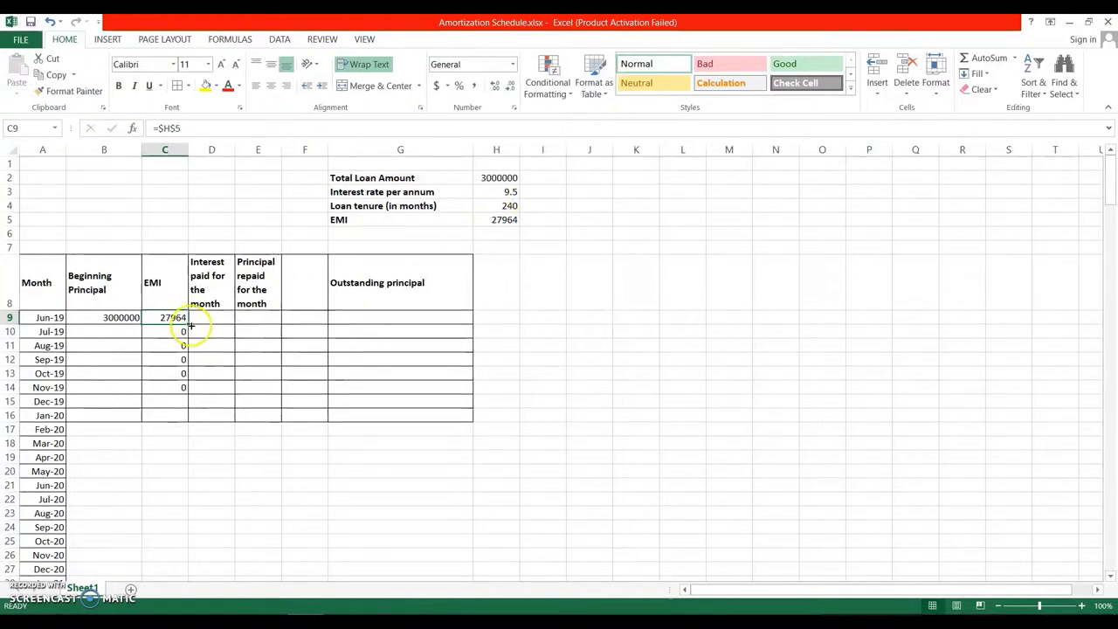
pyautogui.moveTo(188, 323); pyautogui.dragTo(183, 426)
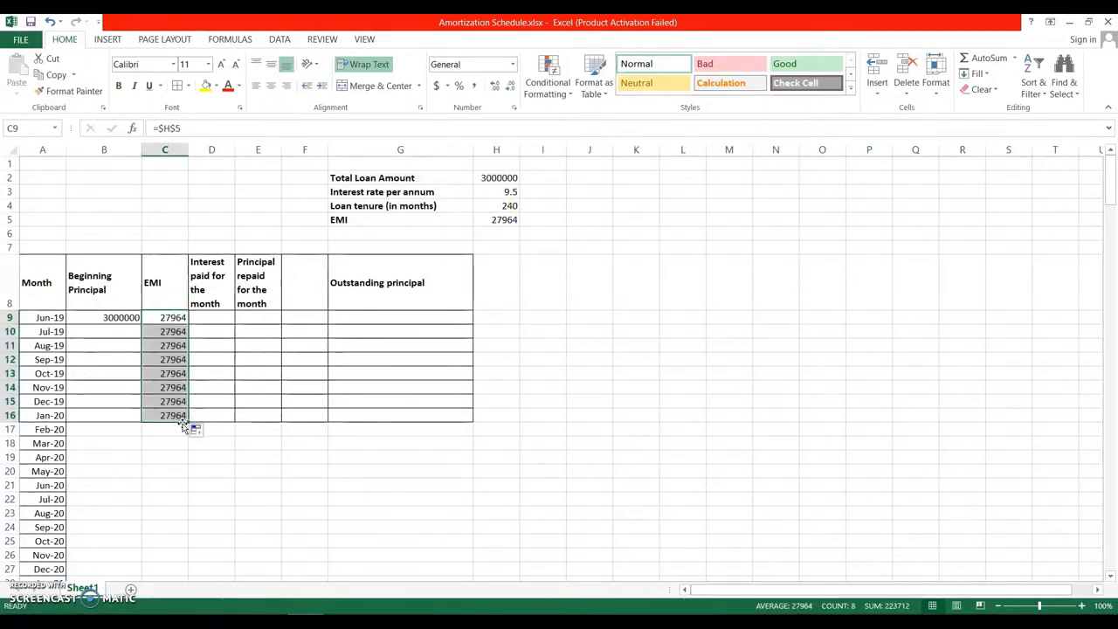
# Step: Calculate the first month's interest in D9 with the formula =B9*H3/1200
pyautogui.click(213, 322)
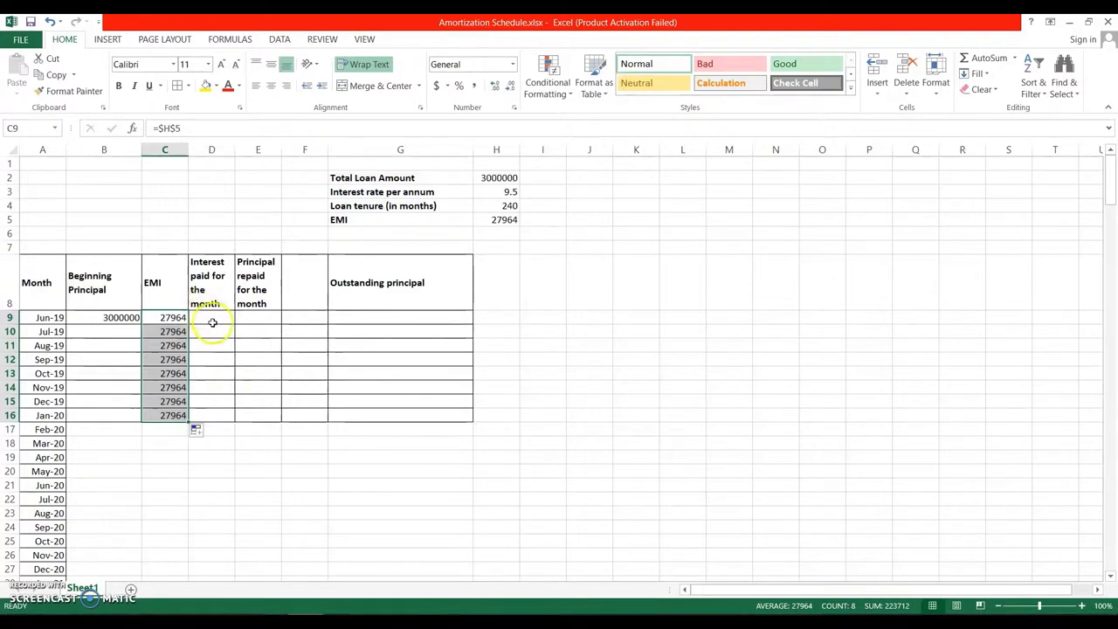
pyautogui.click(213, 320)
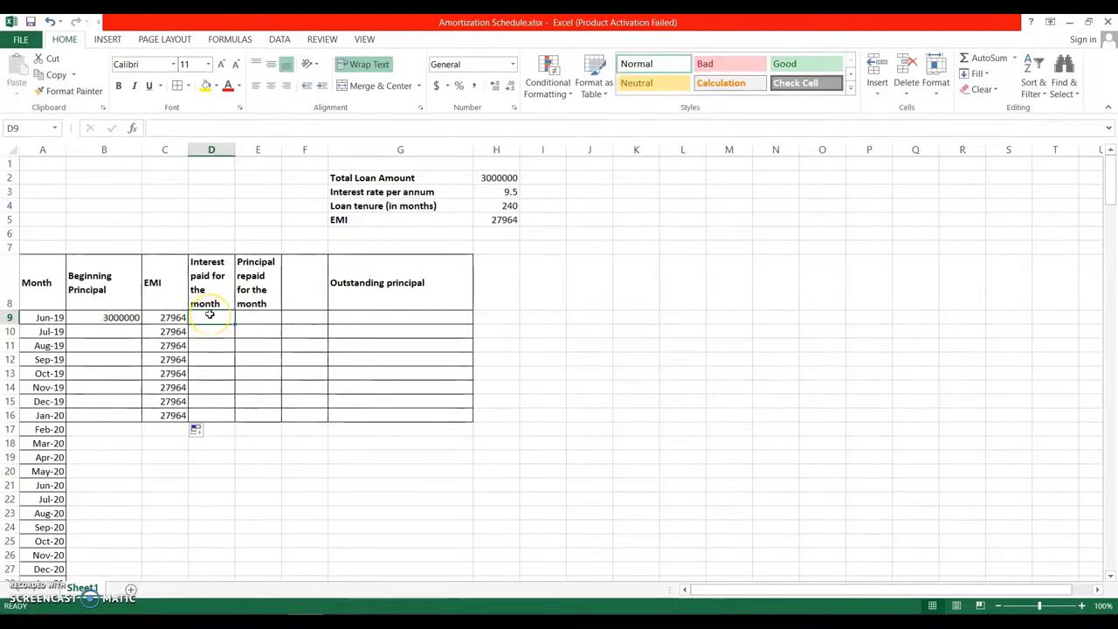
pyautogui.write('=')
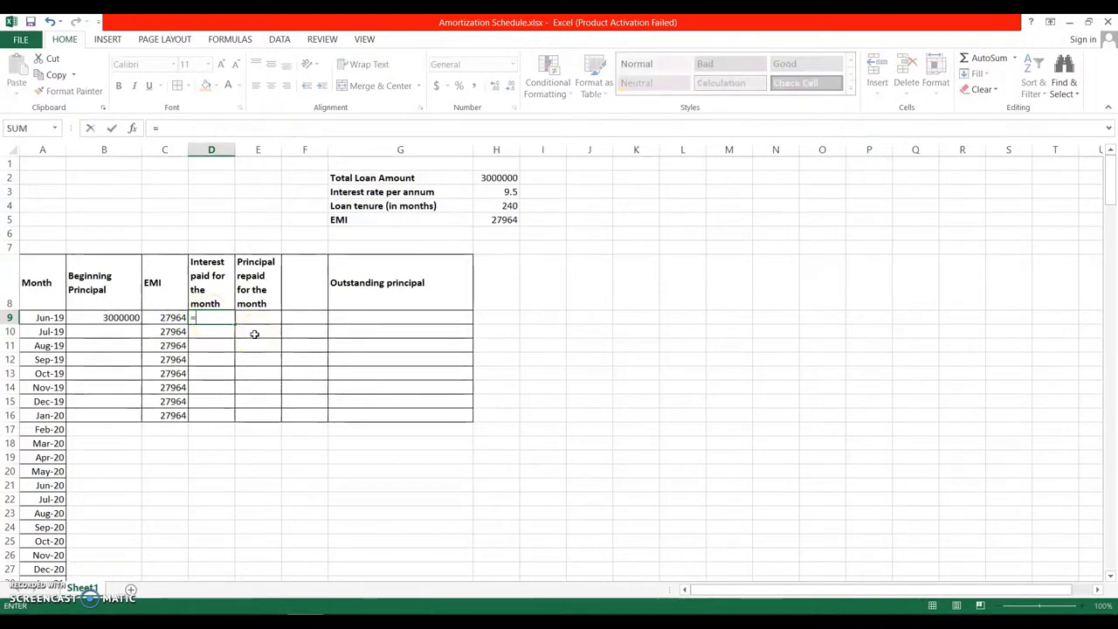
pyautogui.click(109, 317)
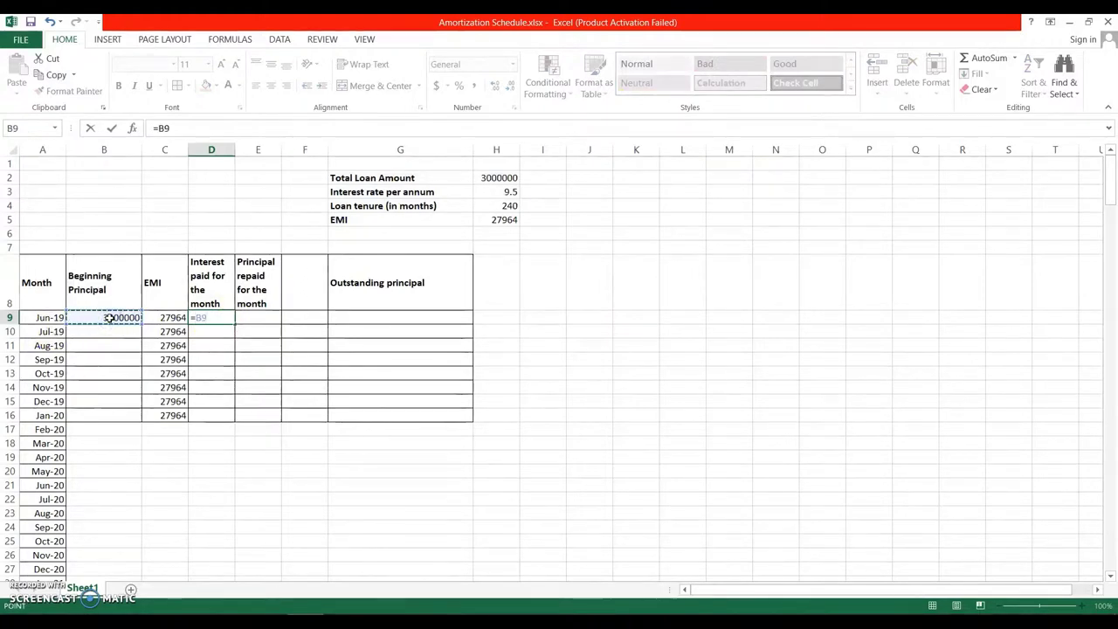
pyautogui.write('*')
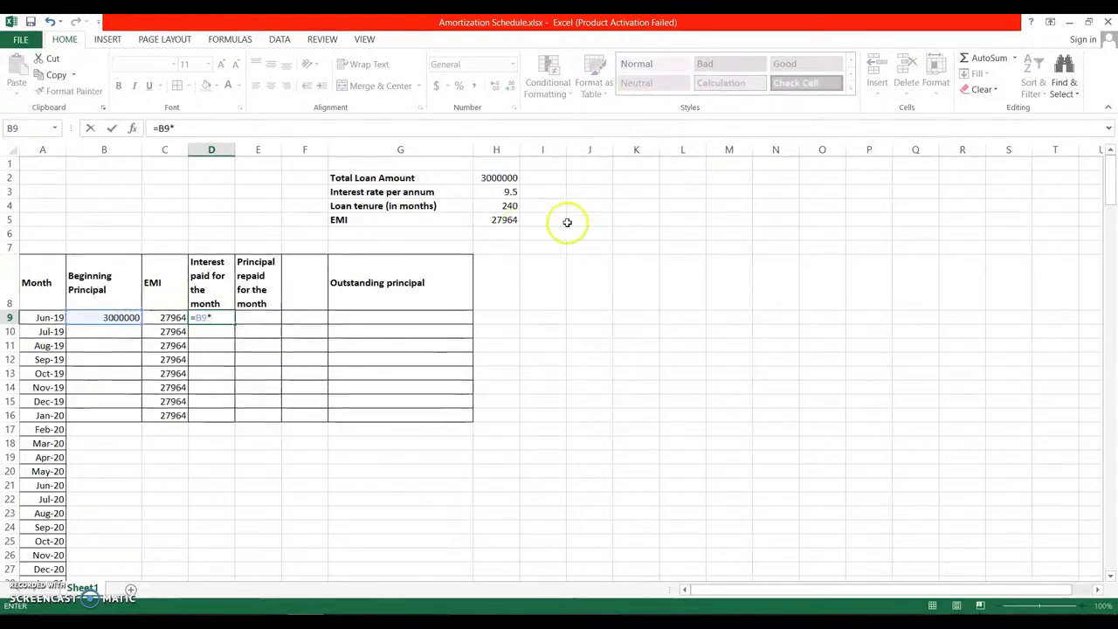
pyautogui.click(505, 189)
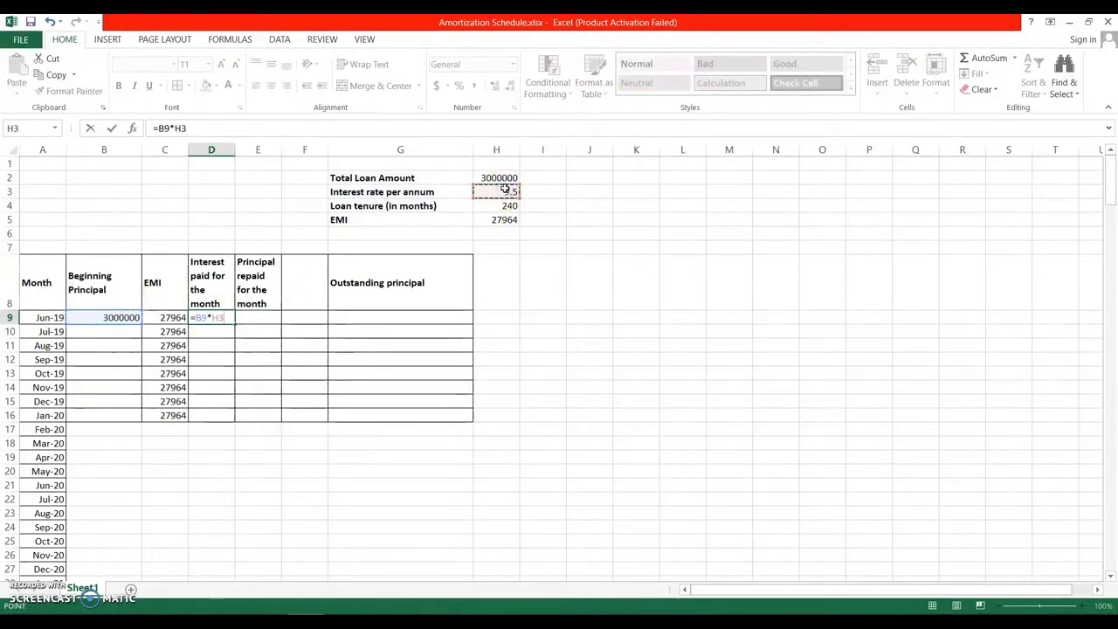
pyautogui.write('/100')
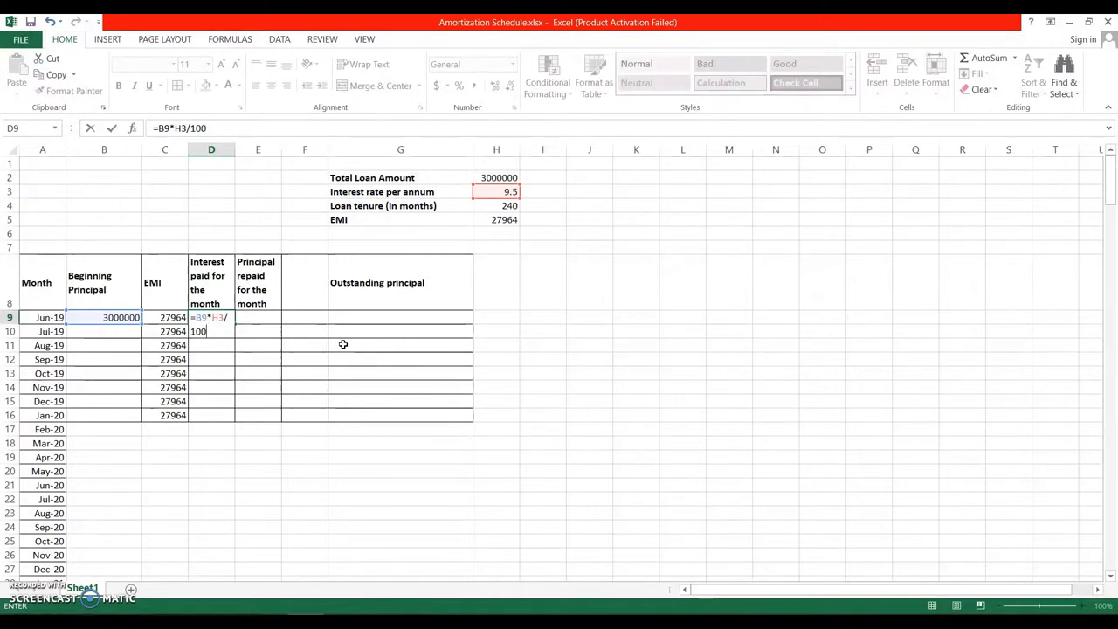
pyautogui.click(192, 128)
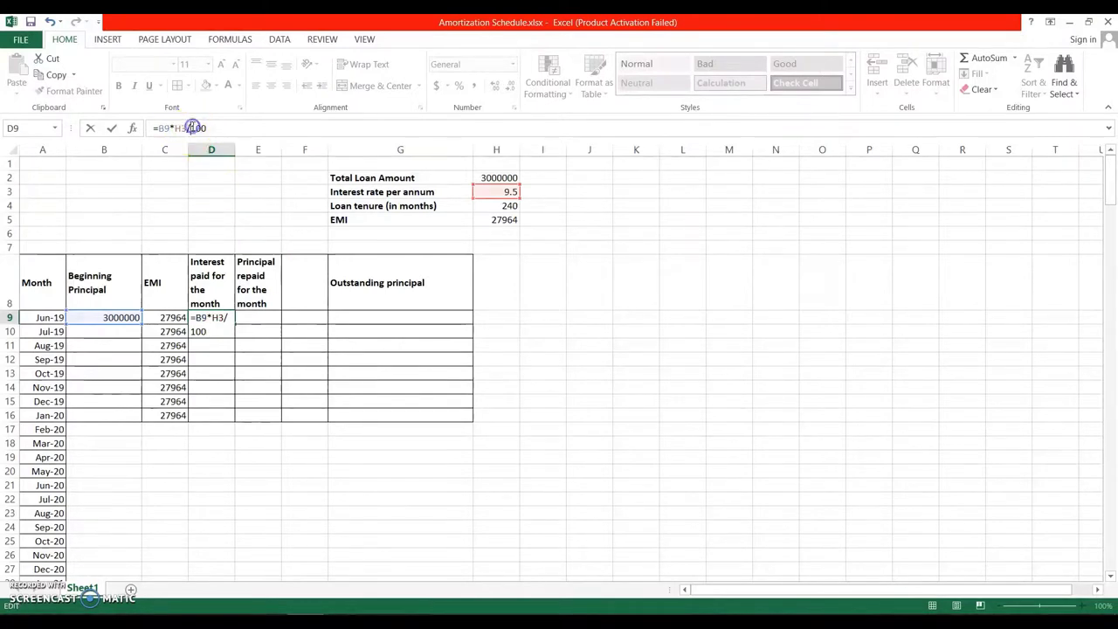
pyautogui.write('2')
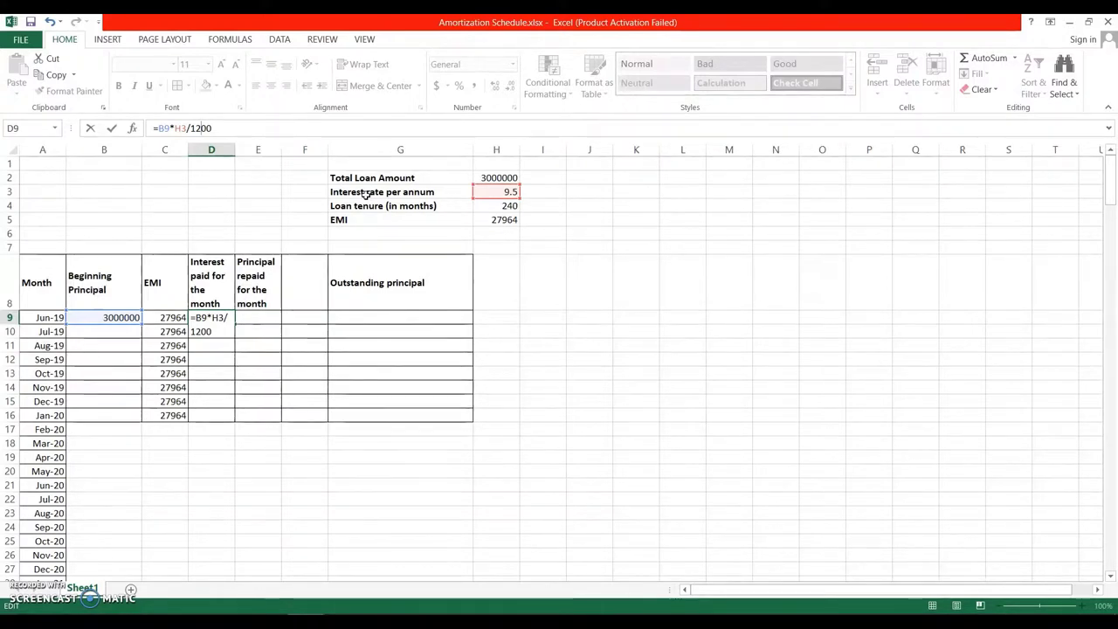
pyautogui.press('Return')
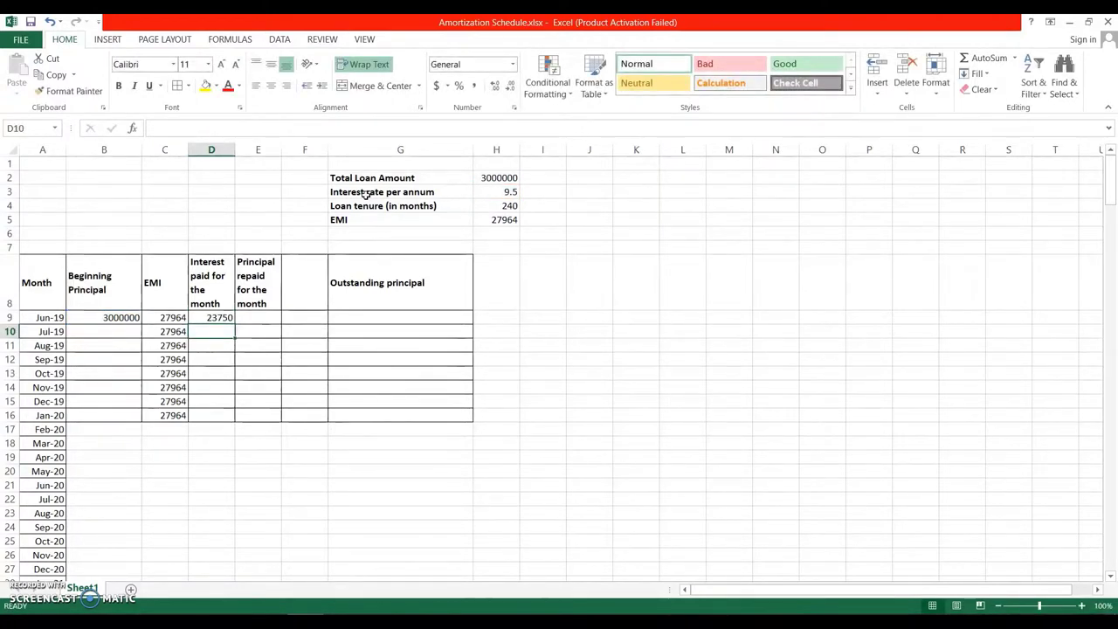
# Step: Make the interest rate reference in D9 absolute, giving =B9*$H$3/1200
pyautogui.click(217, 318)
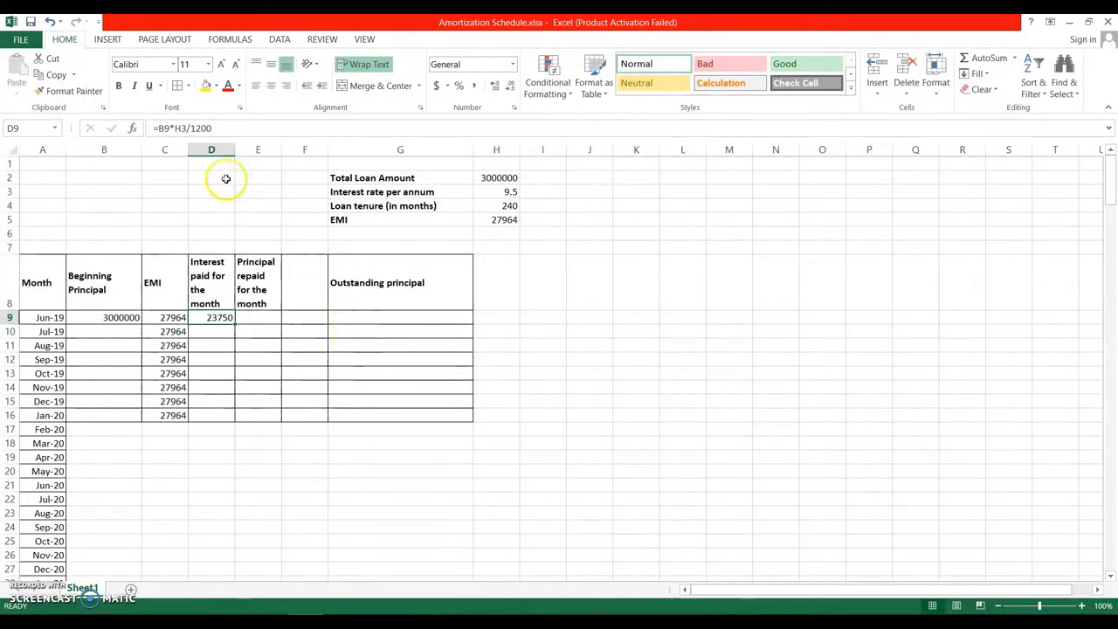
pyautogui.click(170, 128)
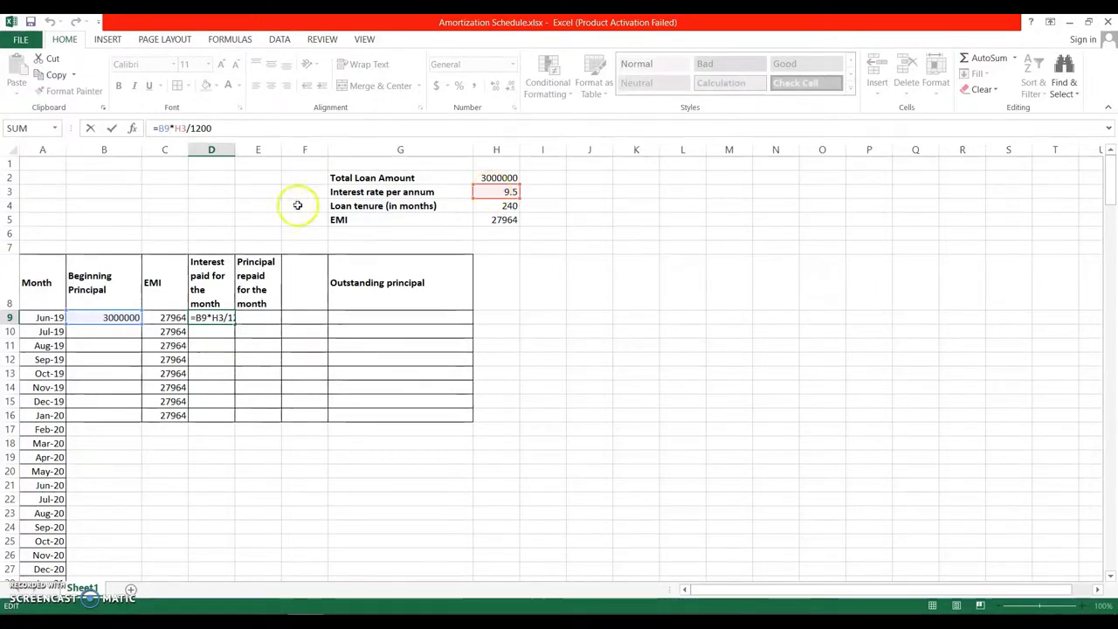
pyautogui.click(174, 128)
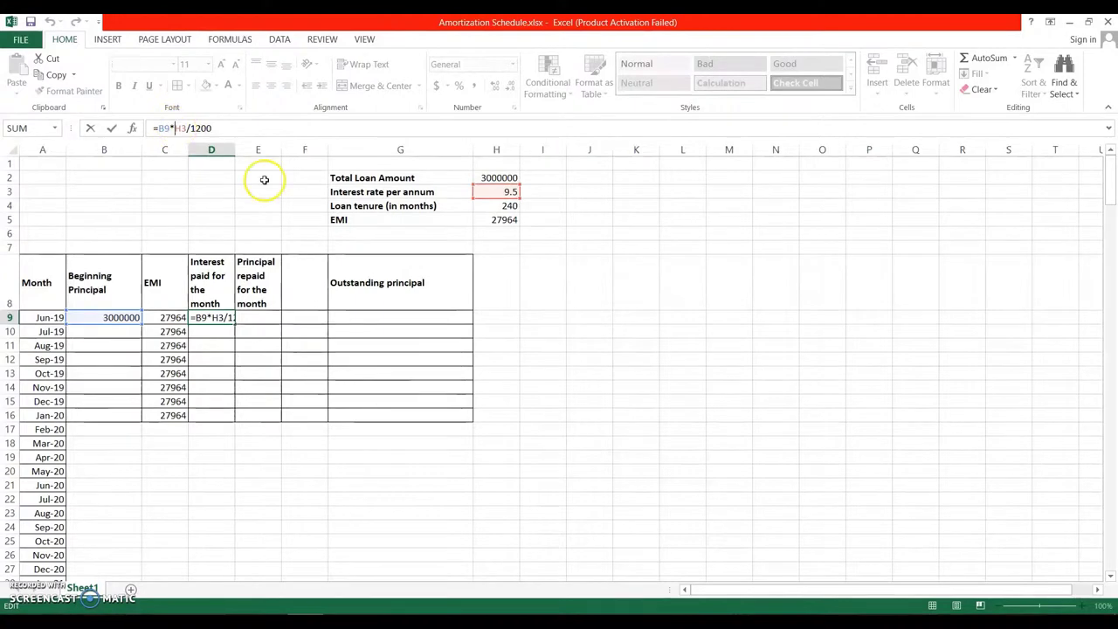
pyautogui.write('$H$')
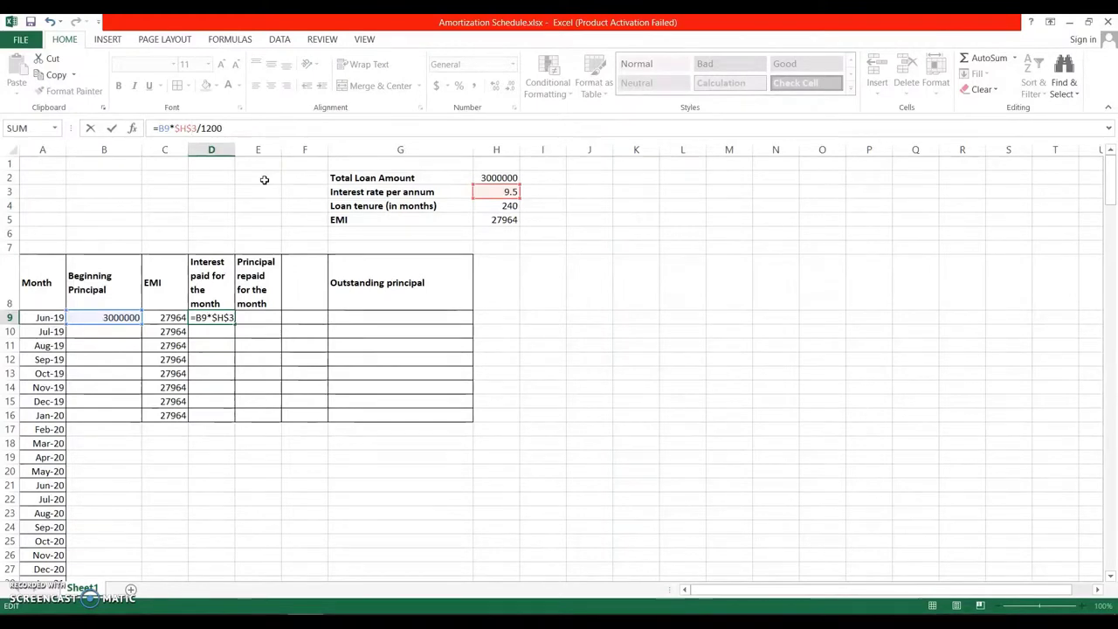
pyautogui.press('Return')
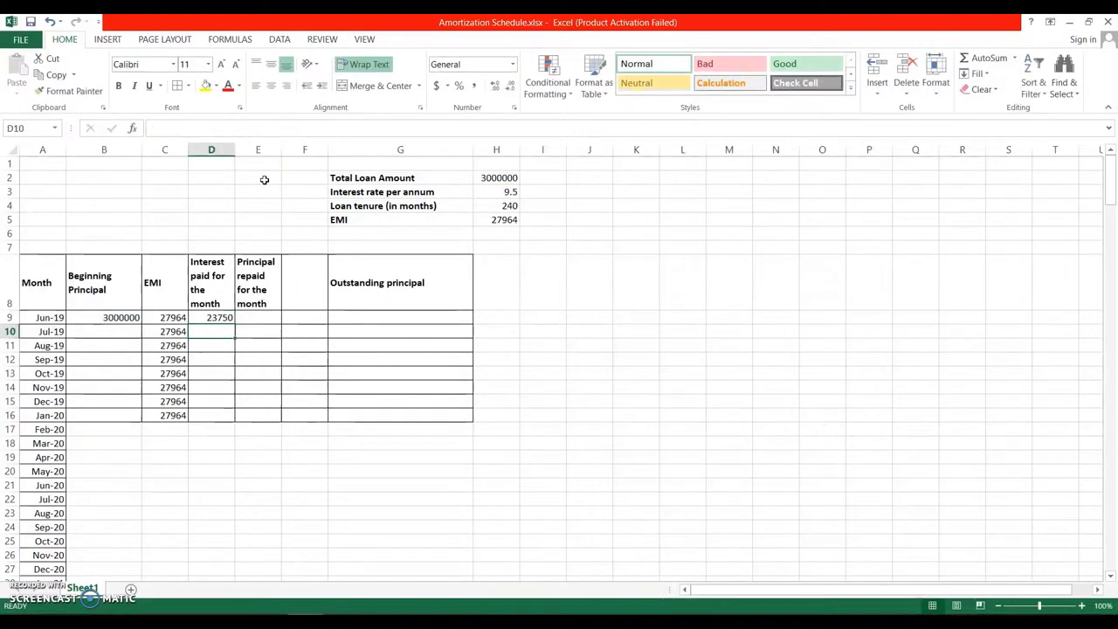
pyautogui.click(219, 316)
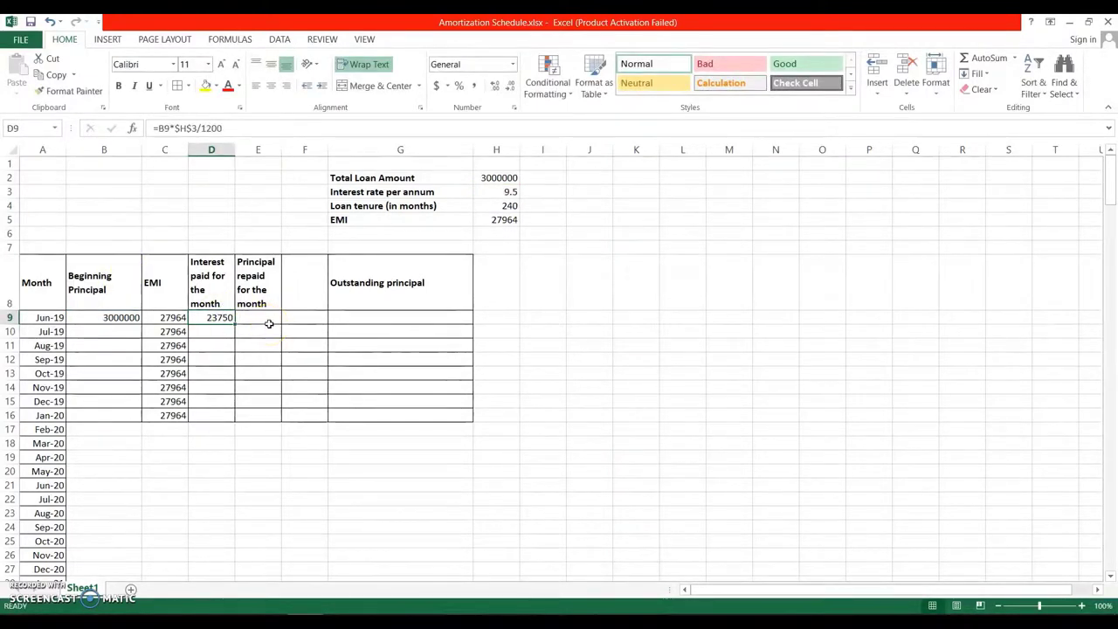
# Step: Calculate the first month's principal repaid in E9 as EMI minus interest, with the formula =C9-D9
pyautogui.click(175, 318)
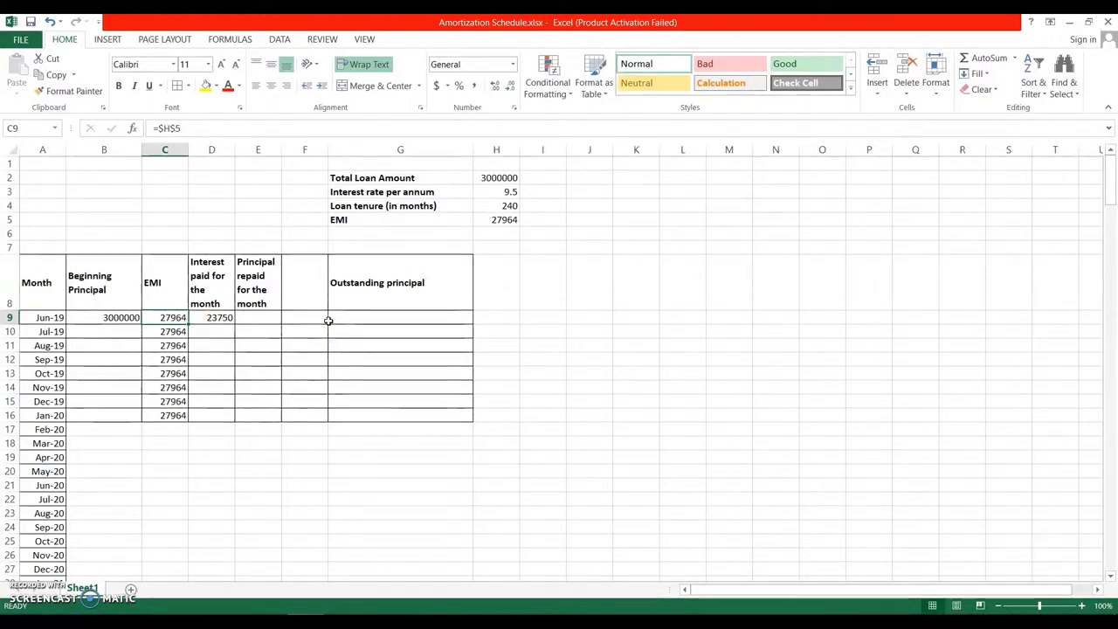
pyautogui.click(267, 320)
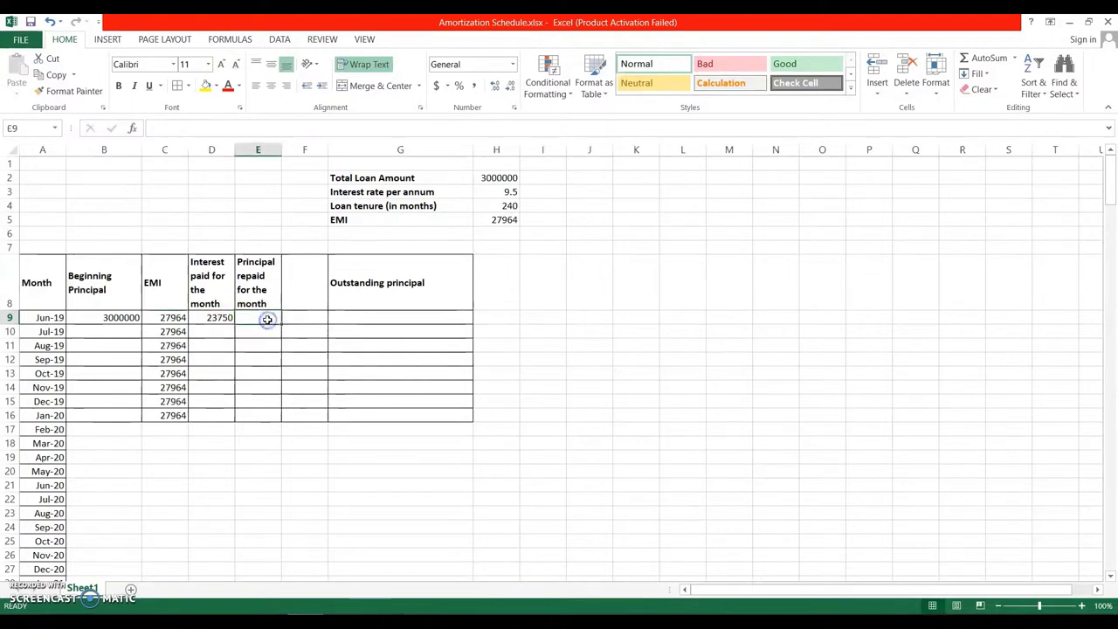
pyautogui.write('=')
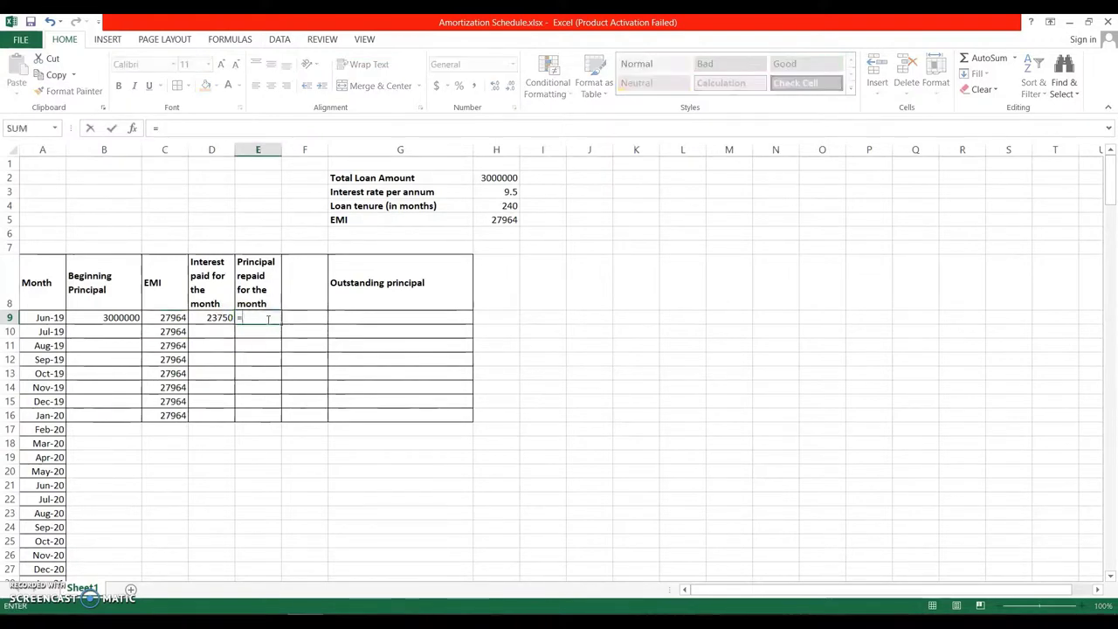
pyautogui.click(157, 319)
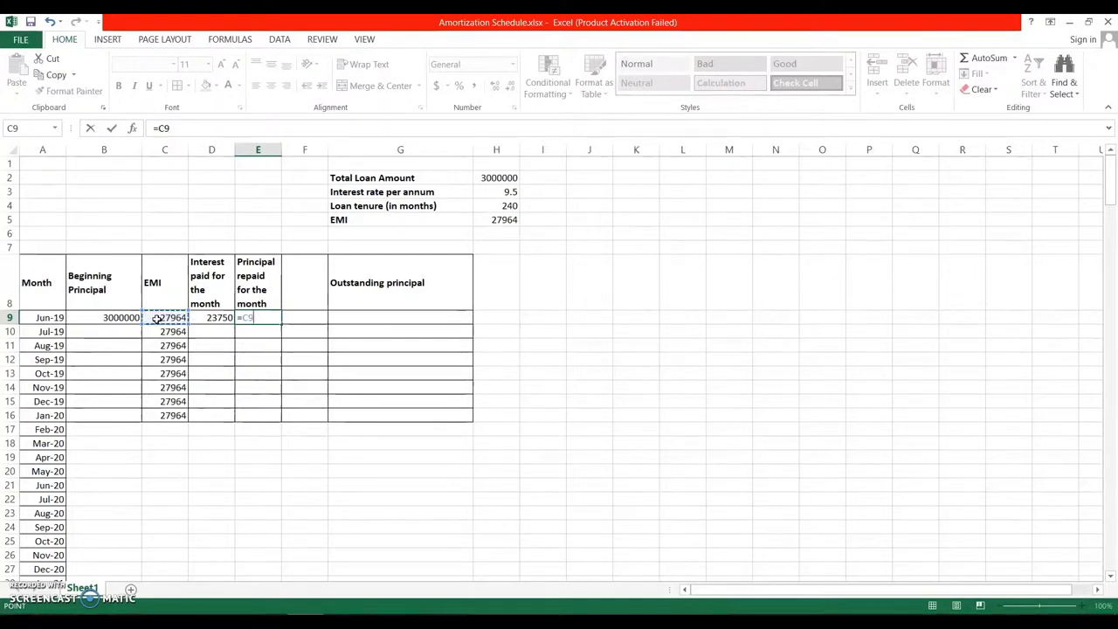
pyautogui.write('-')
pyautogui.click(211, 318)
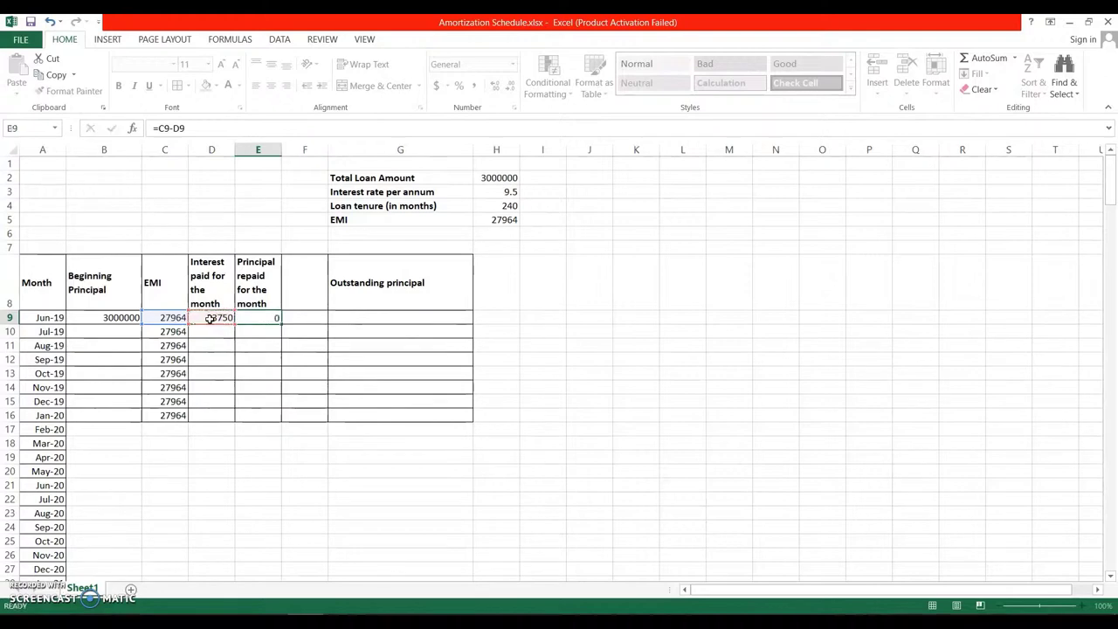
pyautogui.press('Return')
pyautogui.click(262, 316)
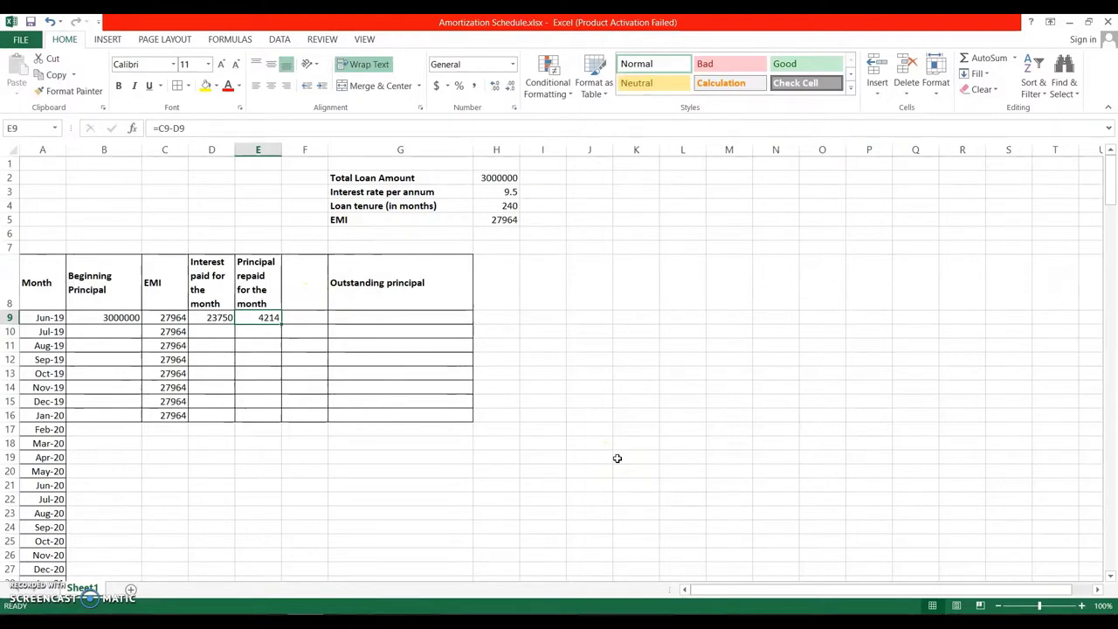
# Step: Delete the empty column F between the principal repaid and outstanding principal columns
pyautogui.click(305, 147)
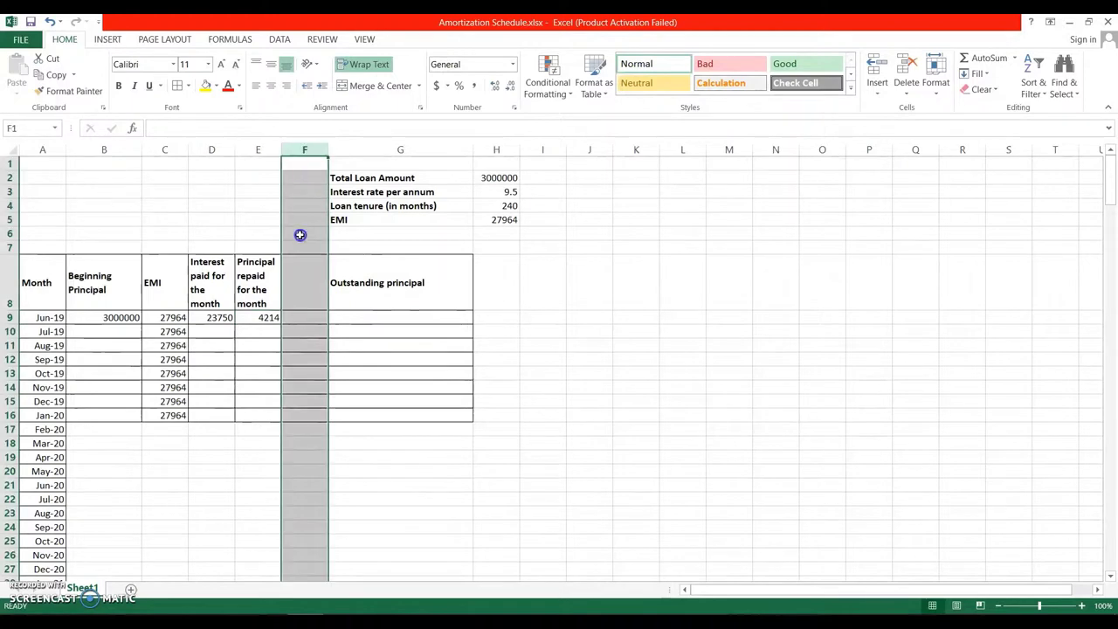
pyautogui.rightClick(300, 234)
pyautogui.click(332, 354)
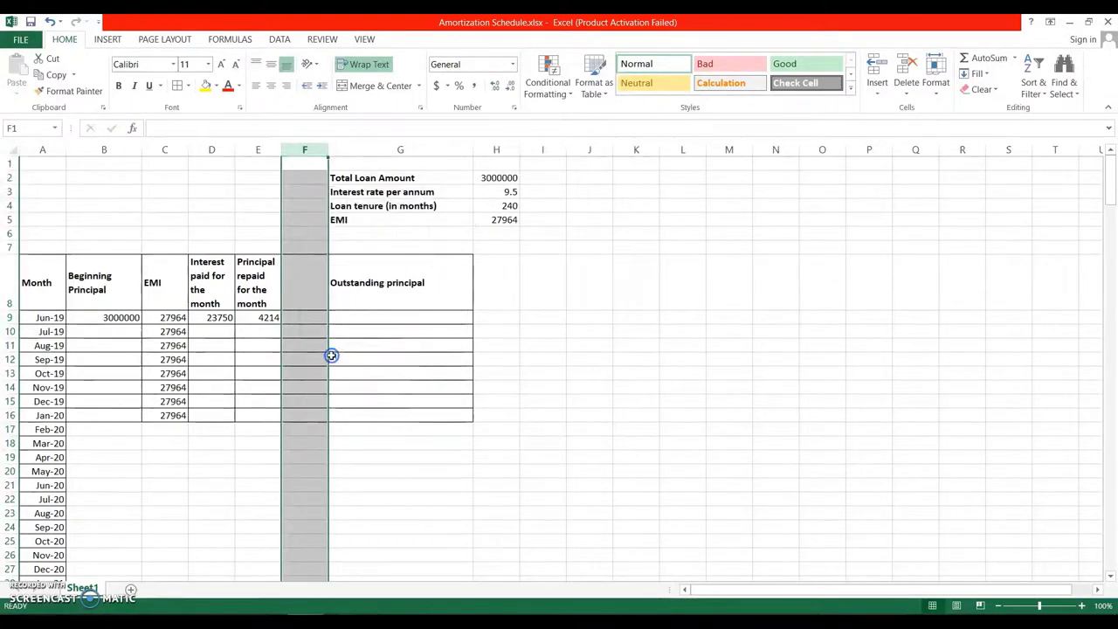
# Step: Calculate the first month's outstanding principal in F9 with the formula =B9-E9
pyautogui.click(295, 320)
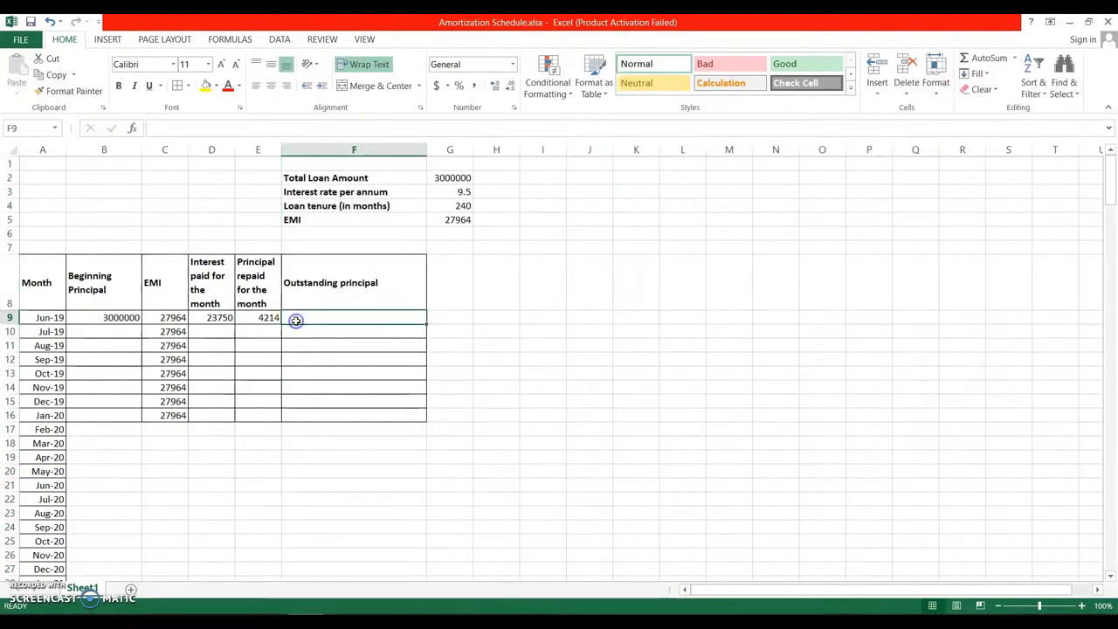
pyautogui.write('=')
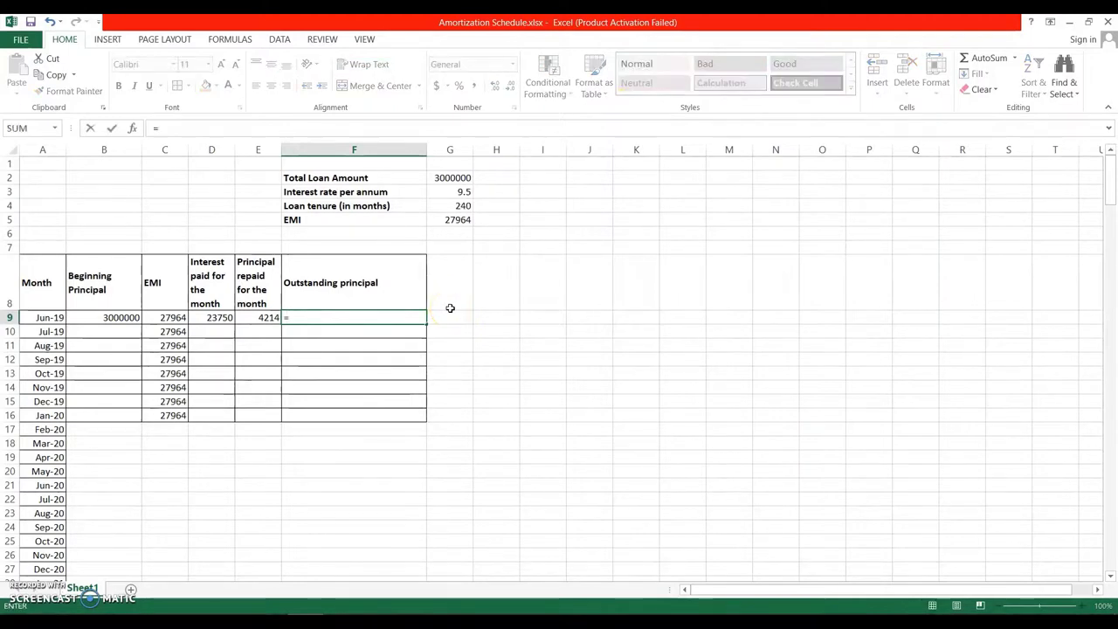
pyautogui.click(108, 318)
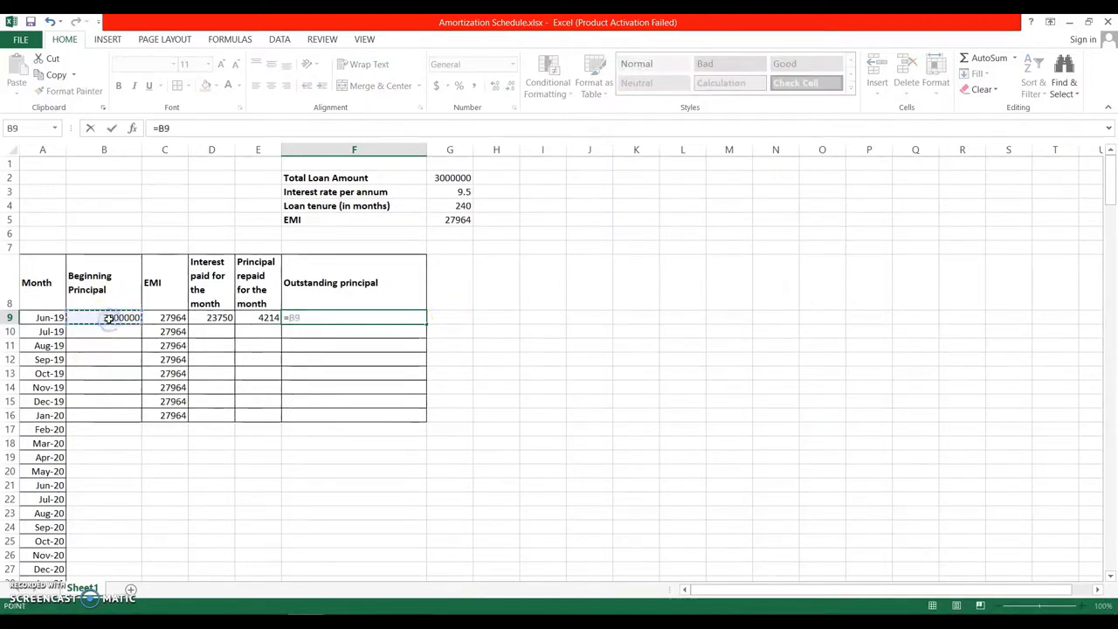
pyautogui.write('-')
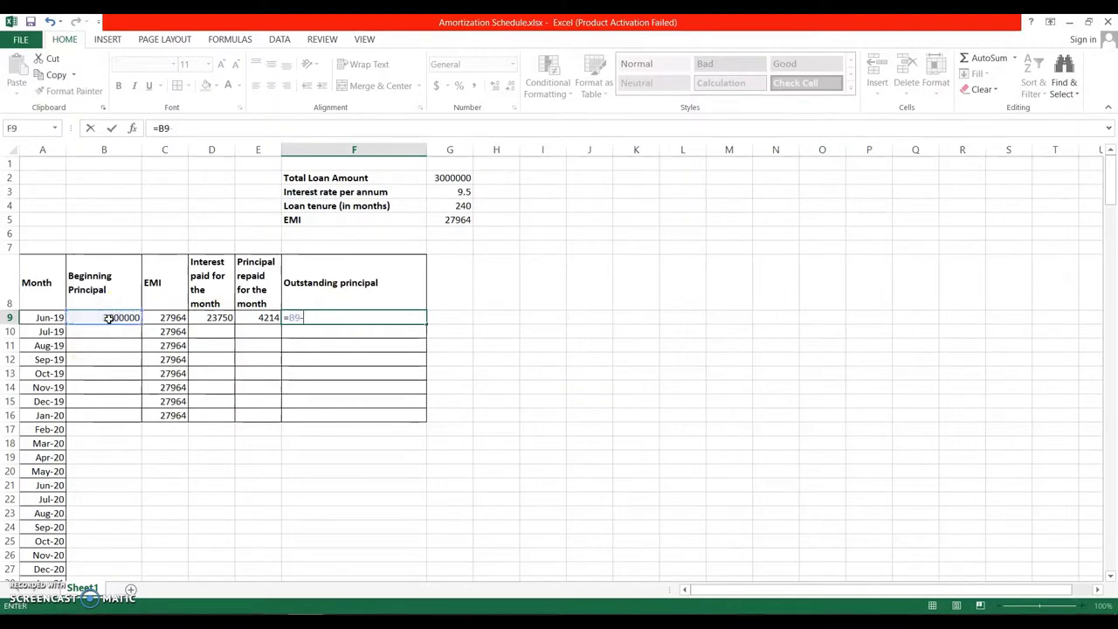
pyautogui.click(242, 317)
pyautogui.press('Return')
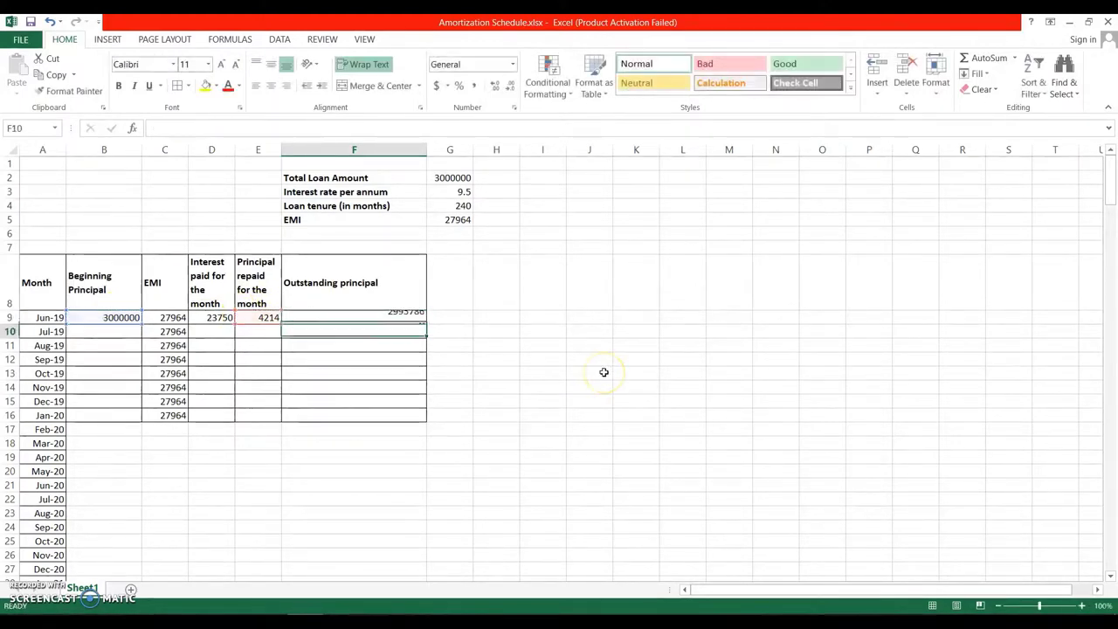
pyautogui.click(340, 312)
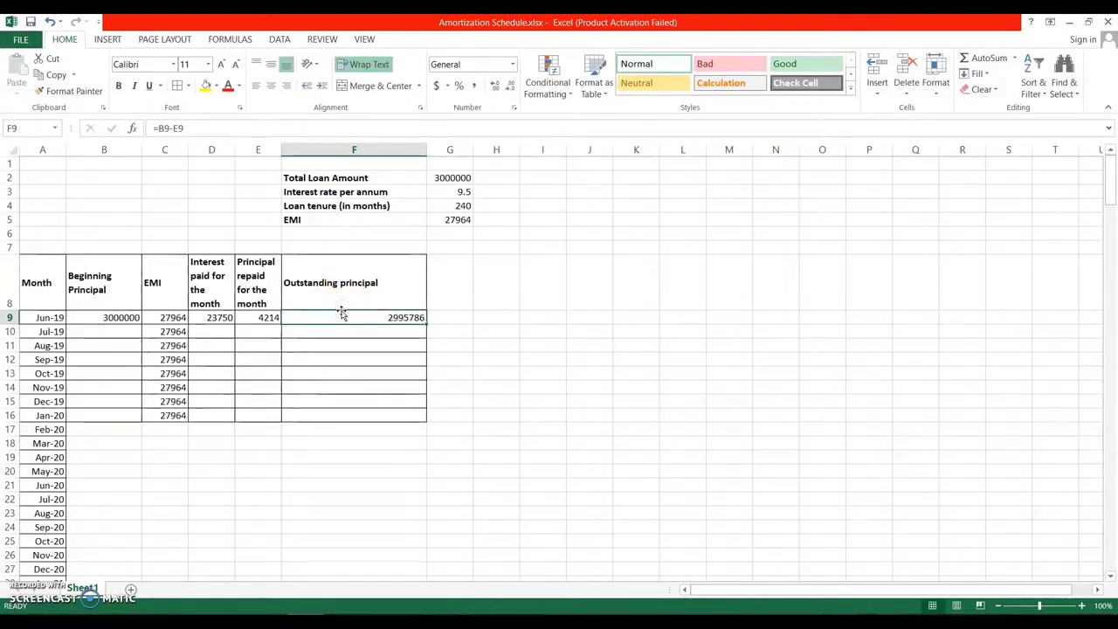
pyautogui.click(260, 319)
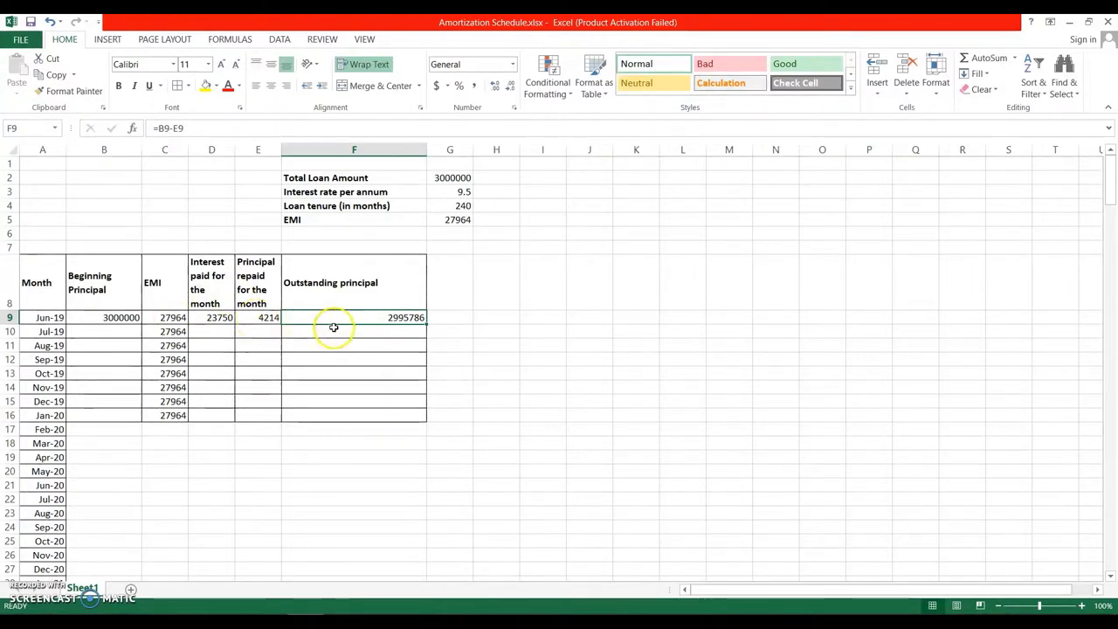
# Step: Link the Jul-19 beginning principal in B10 to the previous month's outstanding principal with the formula =F9
pyautogui.click(120, 318)
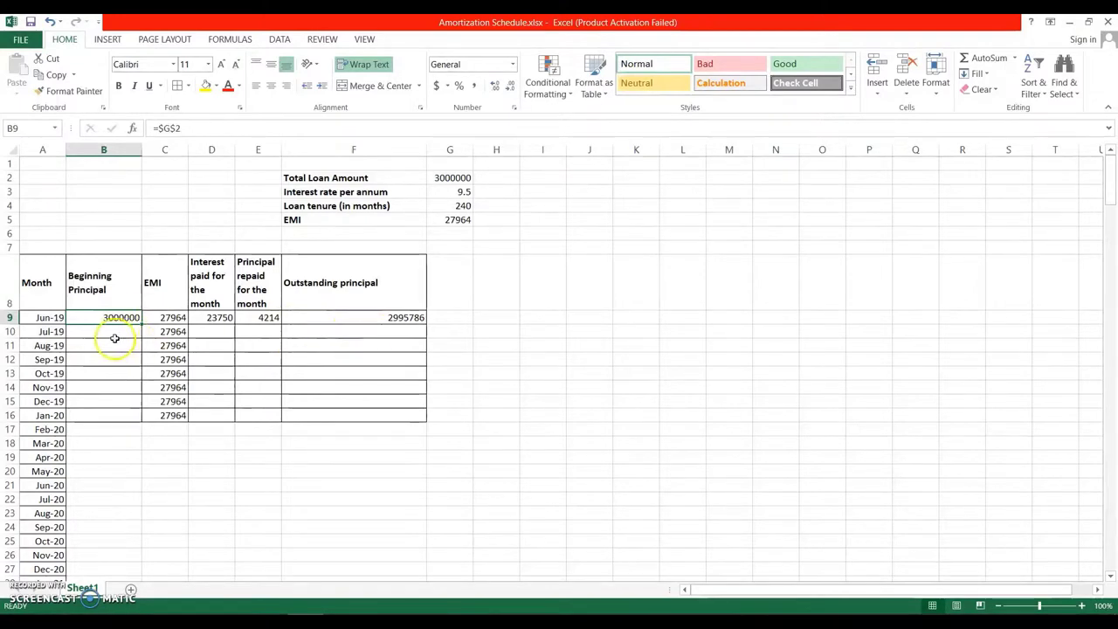
pyautogui.click(113, 331)
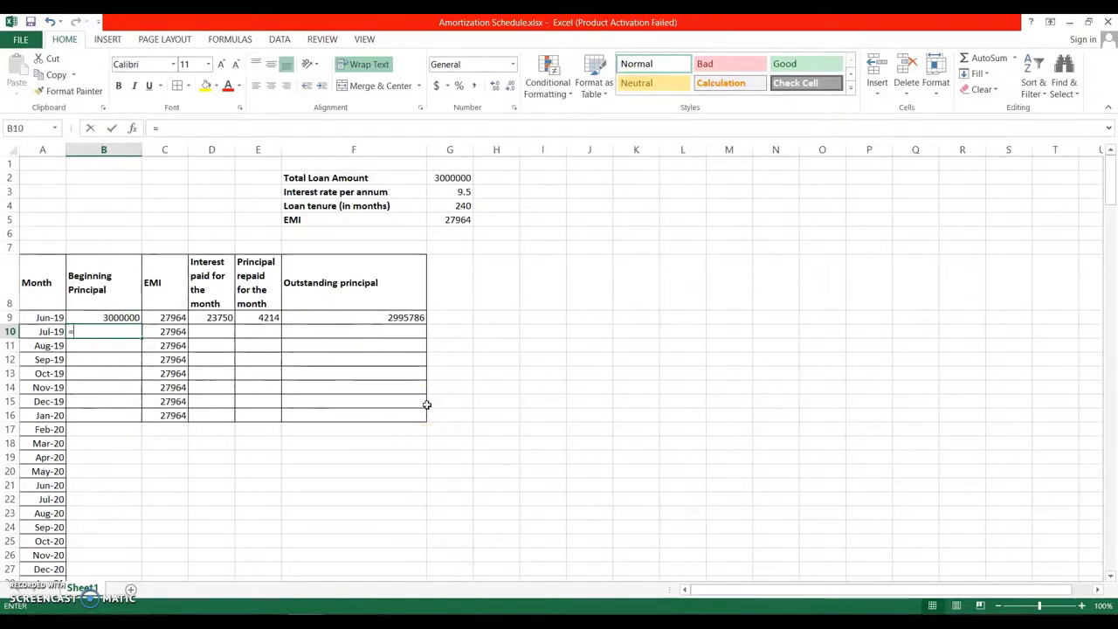
pyautogui.write('=')
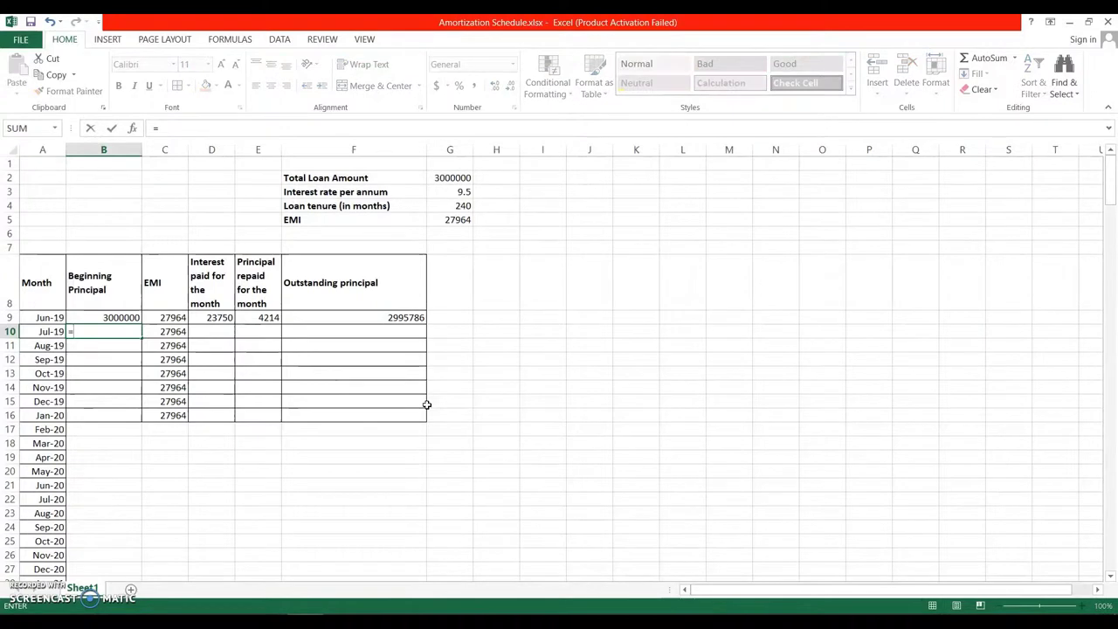
pyautogui.click(381, 318)
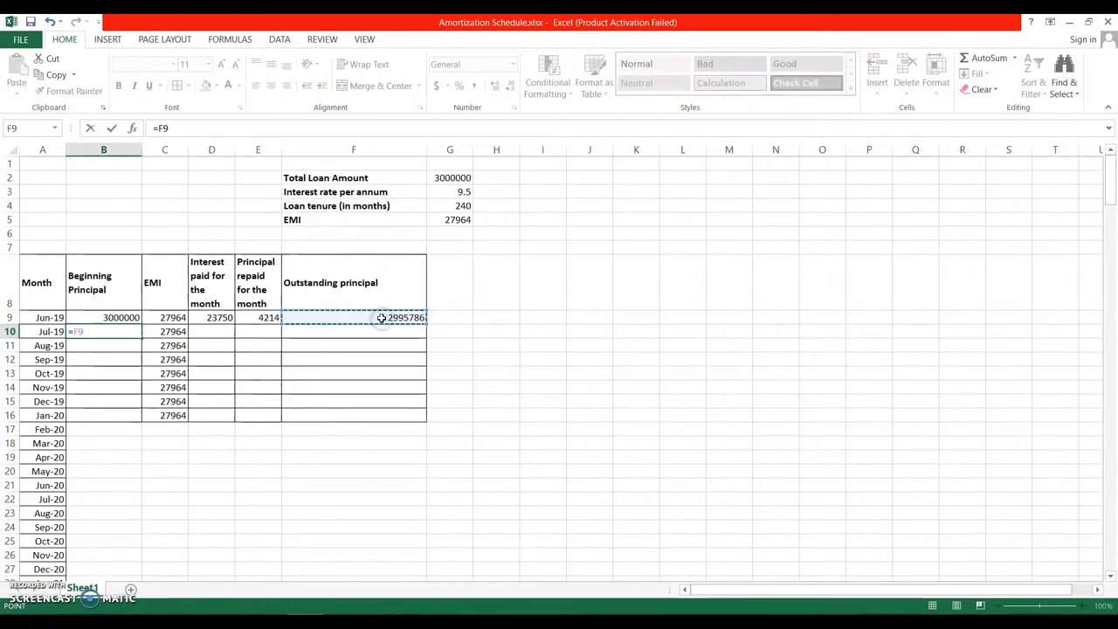
pyautogui.press('Return')
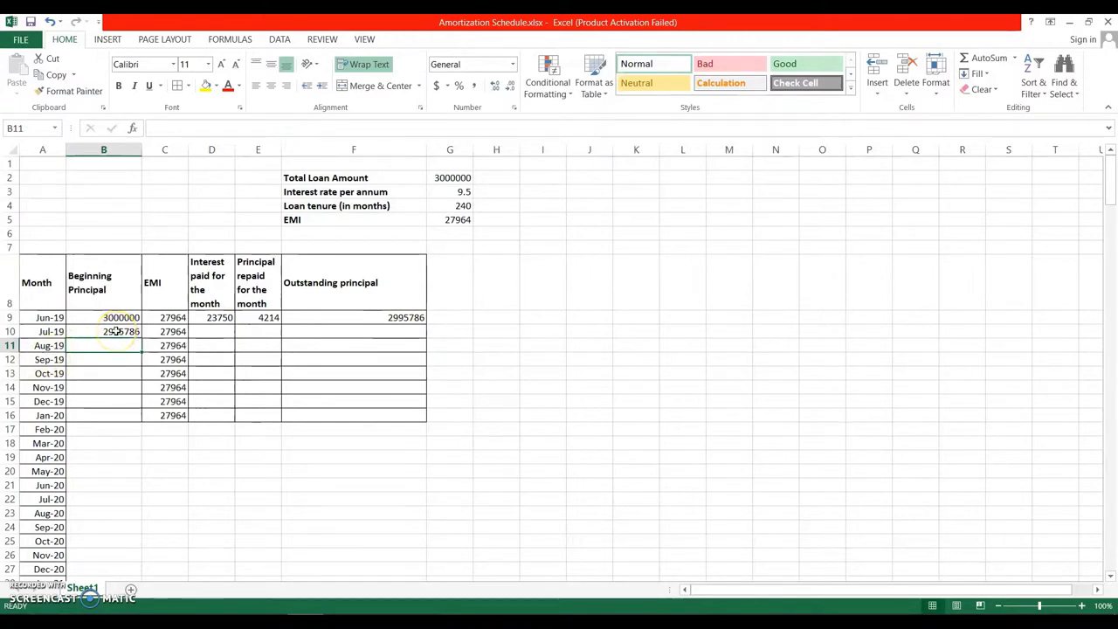
# Step: Copy the unrounded interest formula from D9 down to D10 for Jul-19
pyautogui.click(178, 332)
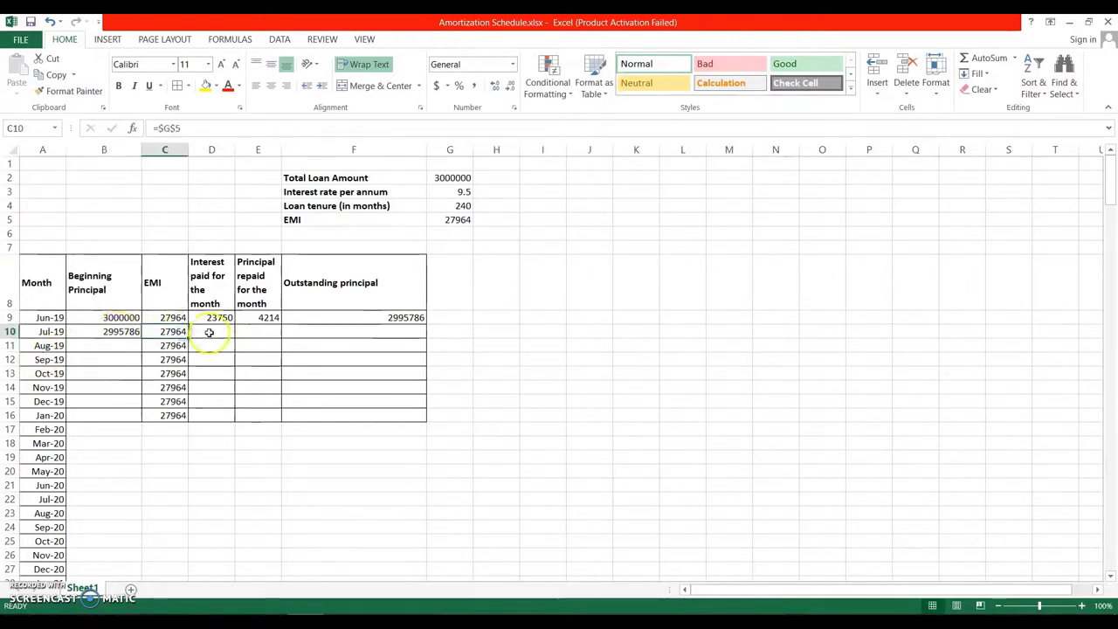
pyautogui.click(209, 332)
pyautogui.click(219, 317)
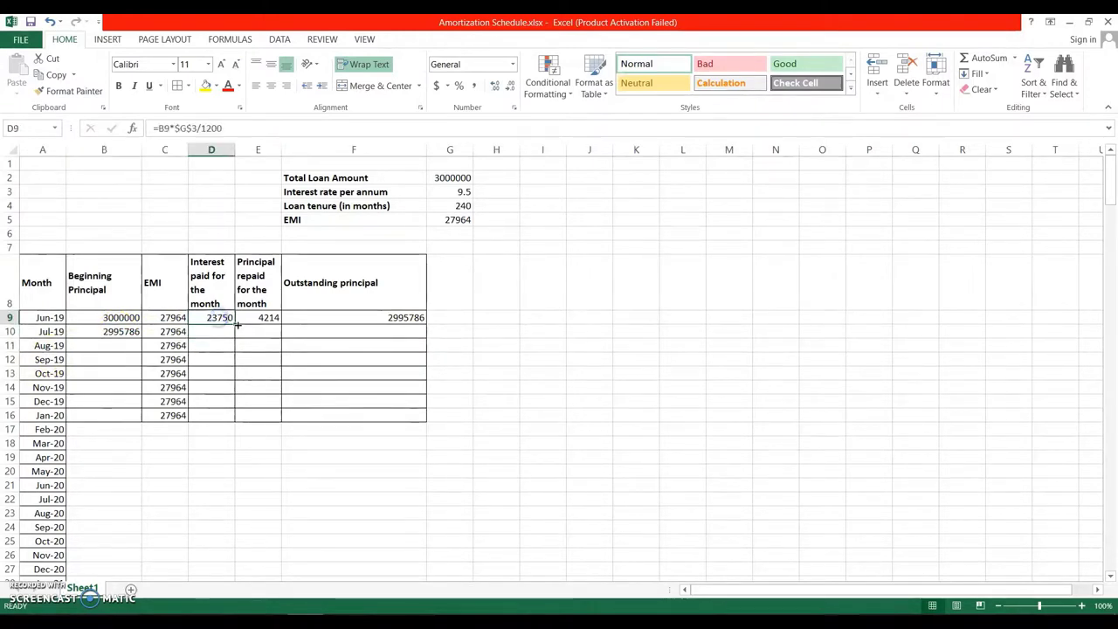
pyautogui.moveTo(235, 325); pyautogui.dragTo(234, 339)
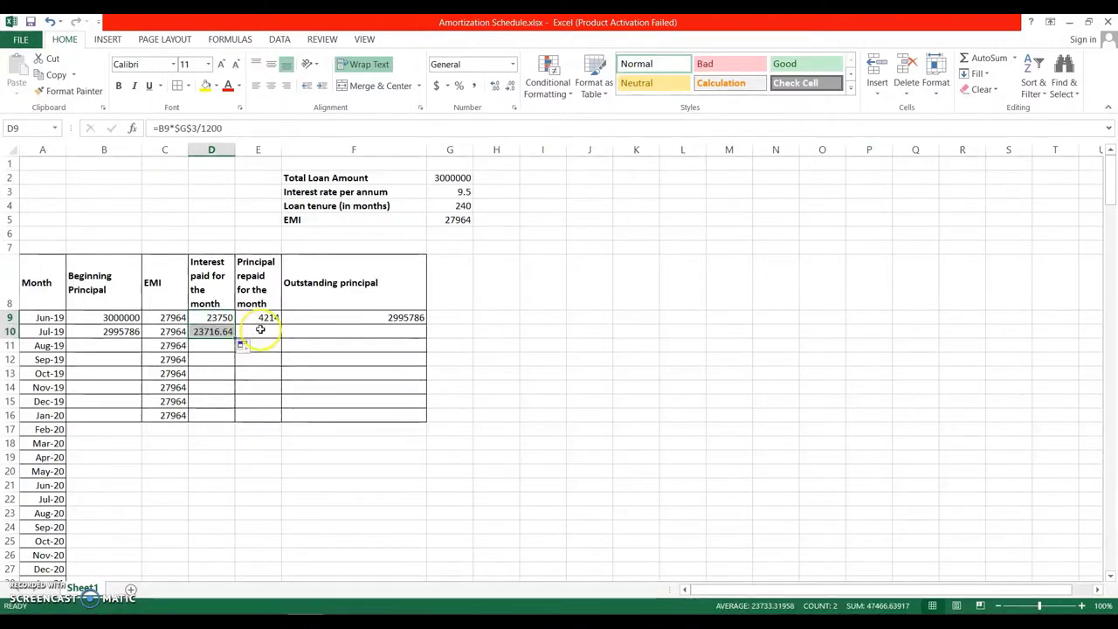
# Step: Round the Jun-19 interest in D9 up to two decimals, making the formula =ROUNDUP(B9*$G$3/1200,2)
pyautogui.doubleClick(214, 317)
pyautogui.write('roundup')
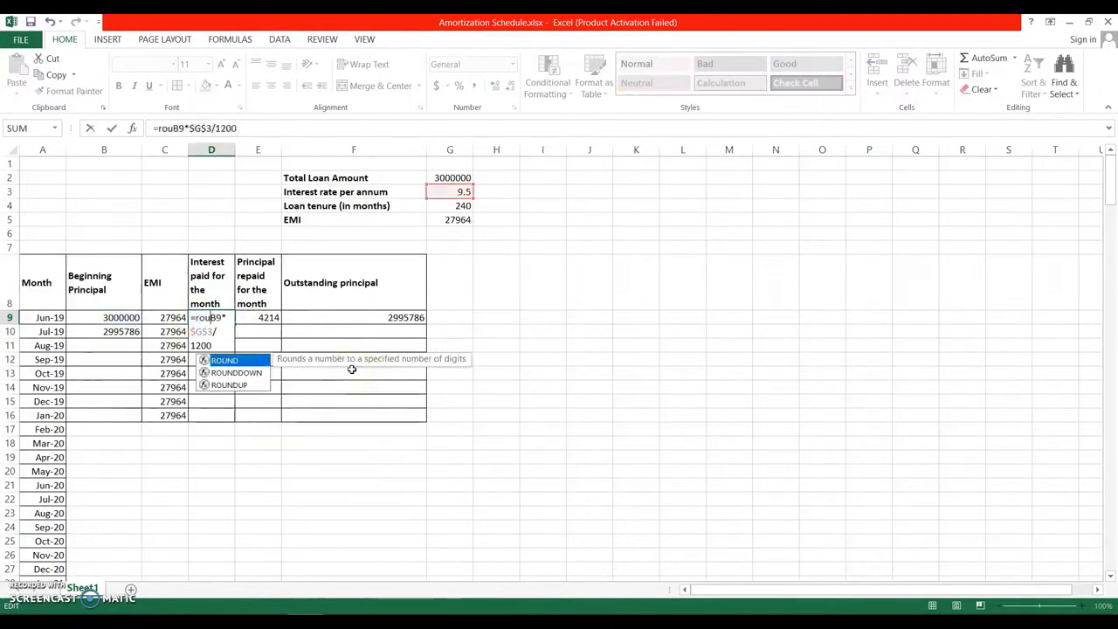
pyautogui.write('(')
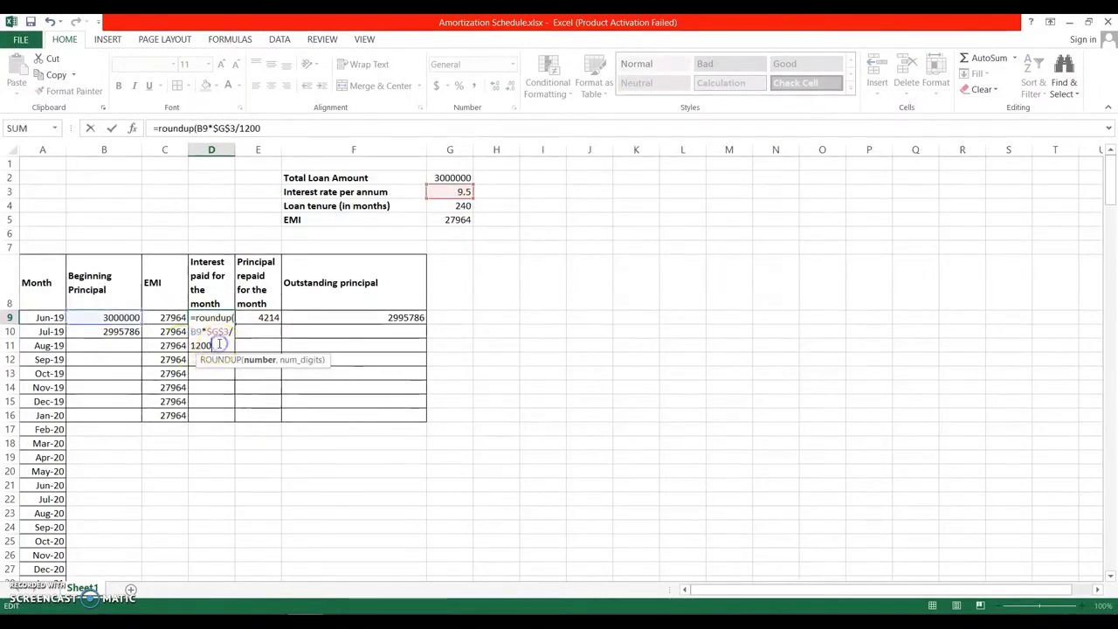
pyautogui.write(',2')
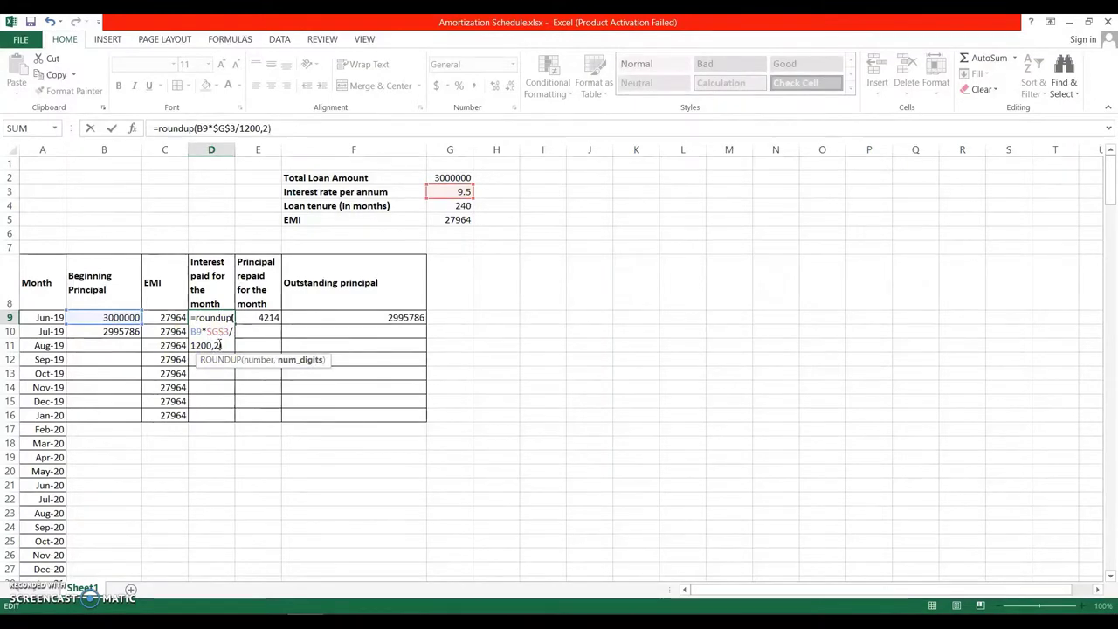
pyautogui.press('Return')
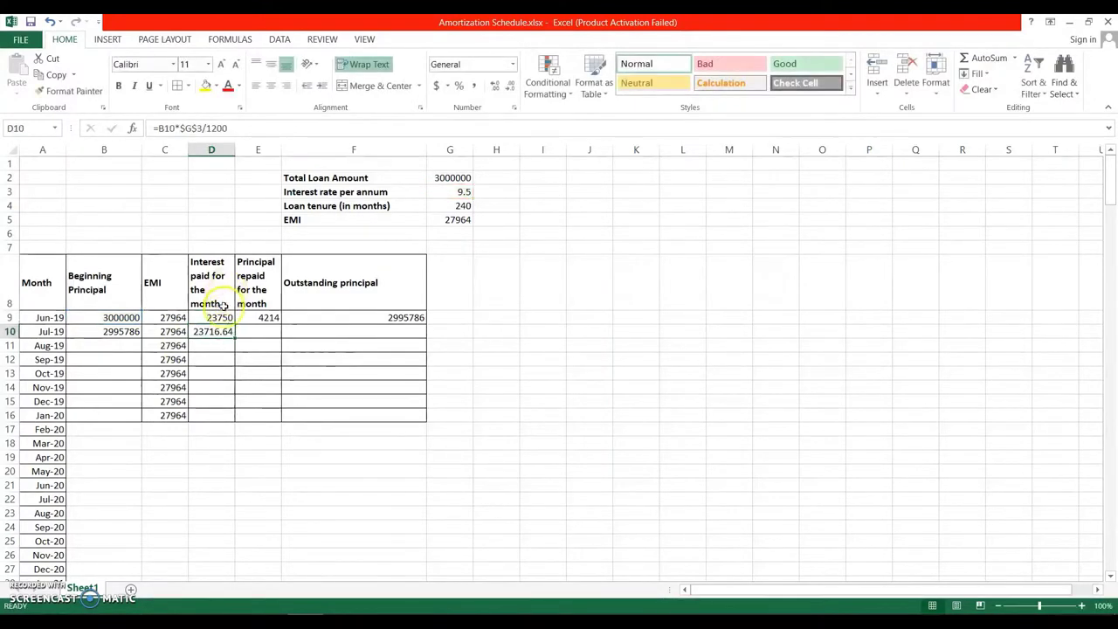
# Step: Copy the rounded interest formula in D9 and the principal repaid formula in E9 down to the Jul-19 row
pyautogui.click(224, 317)
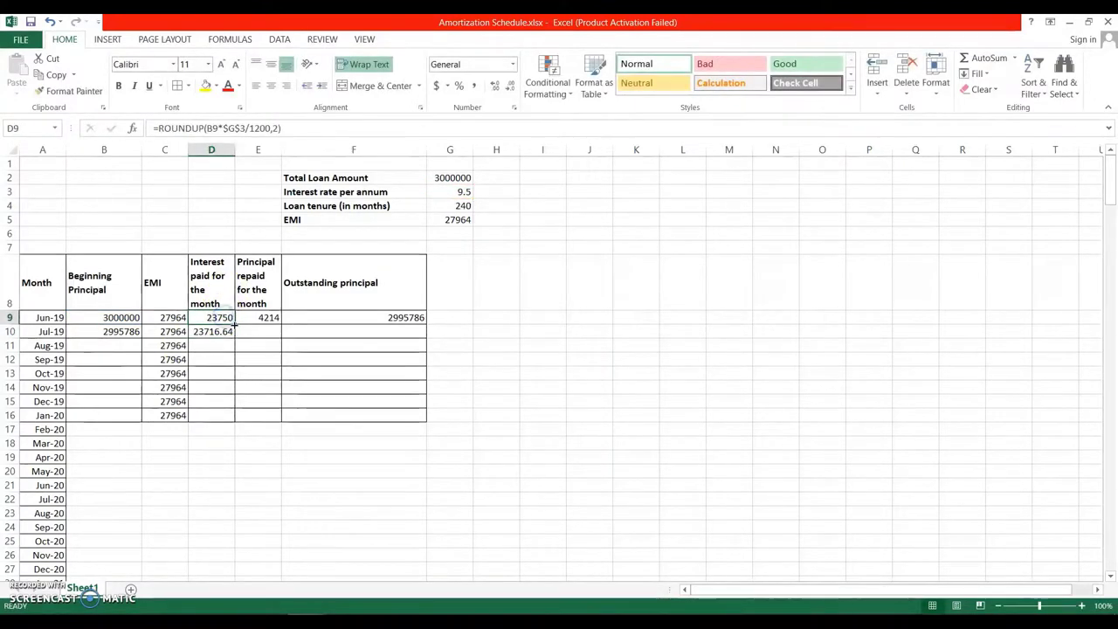
pyautogui.moveTo(234, 324); pyautogui.dragTo(284, 340)
pyautogui.click(270, 317)
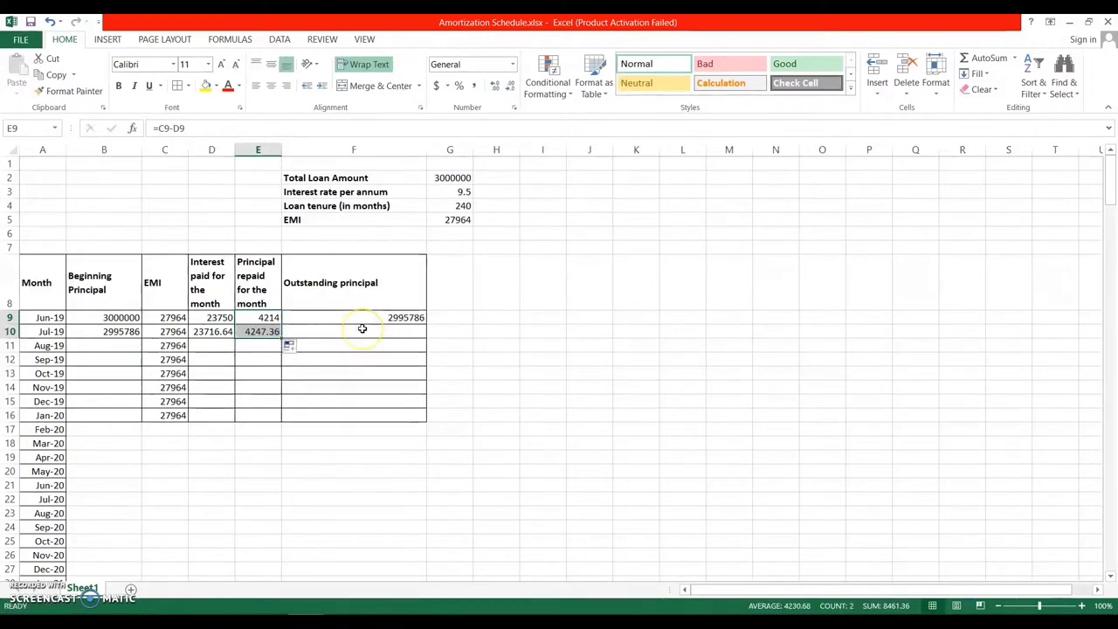
pyautogui.click(265, 331)
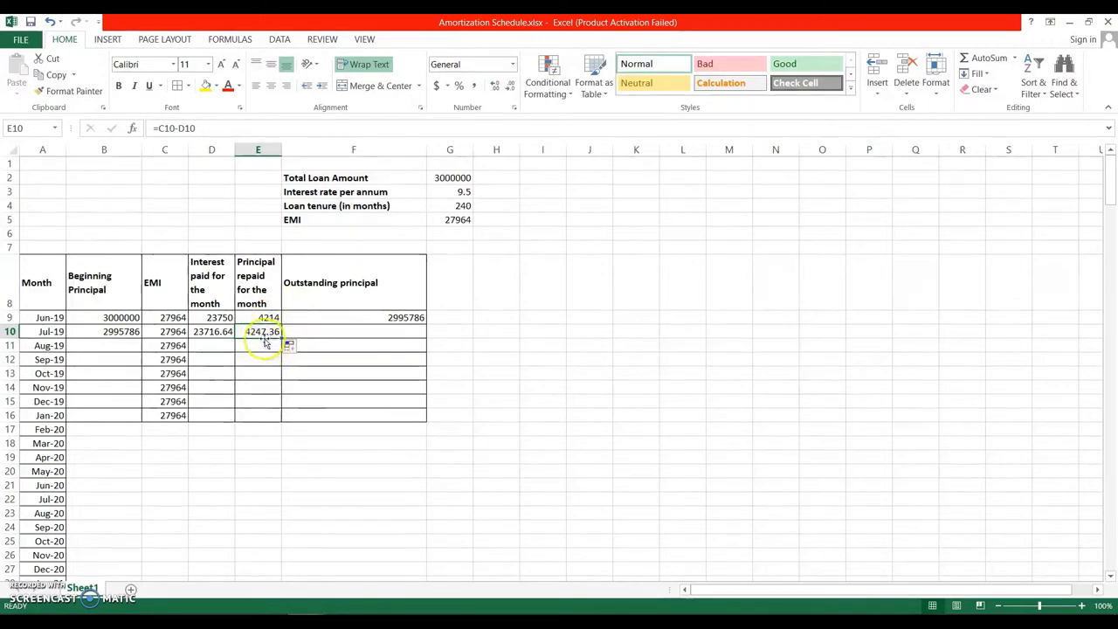
pyautogui.click(268, 318)
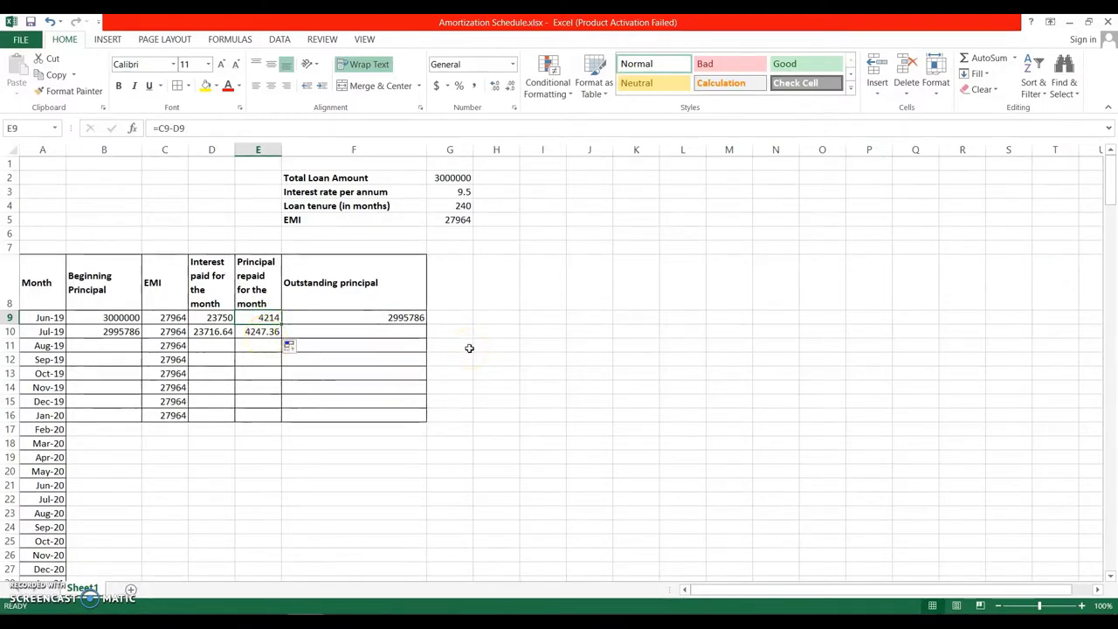
# Step: Copy the outstanding principal formula from F9 down to F10 for Jul-19
pyautogui.click(327, 333)
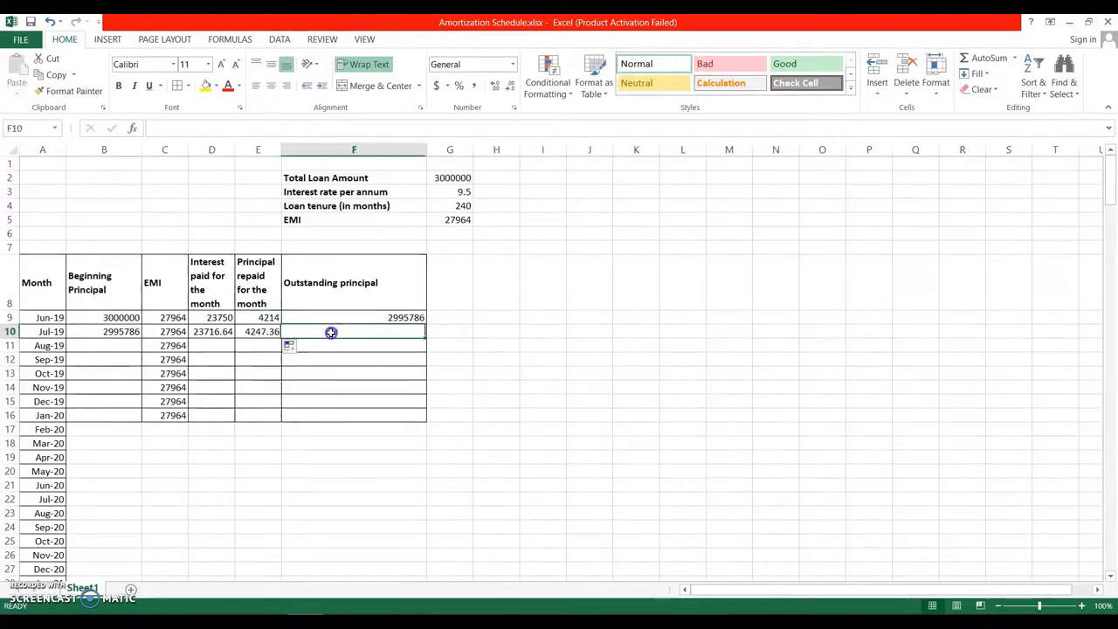
pyautogui.click(372, 315)
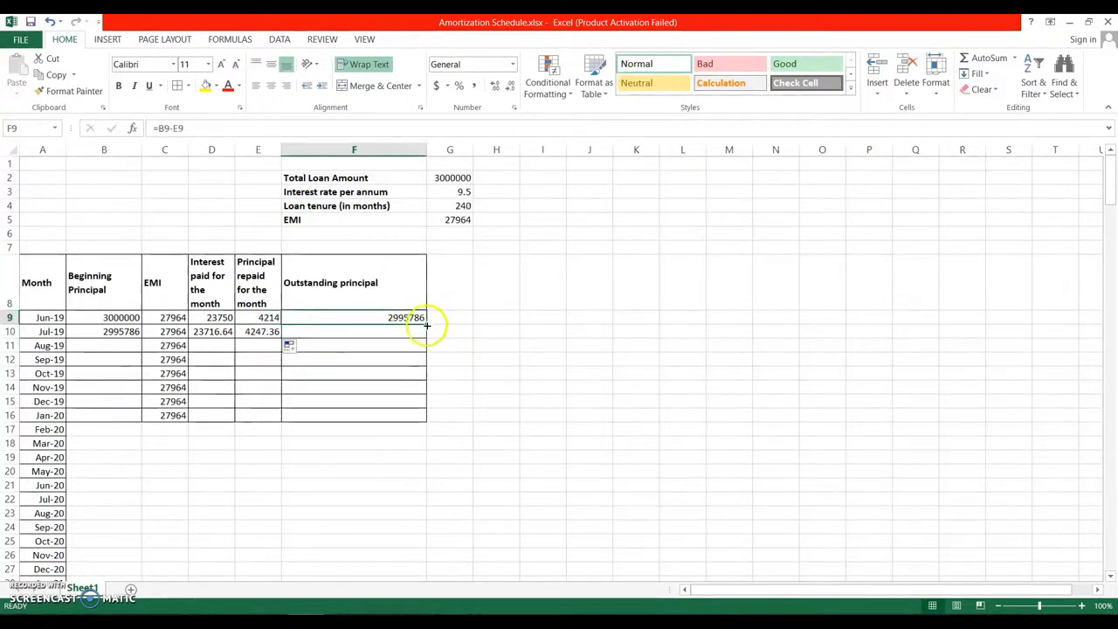
pyautogui.moveTo(426, 324); pyautogui.dragTo(425, 333)
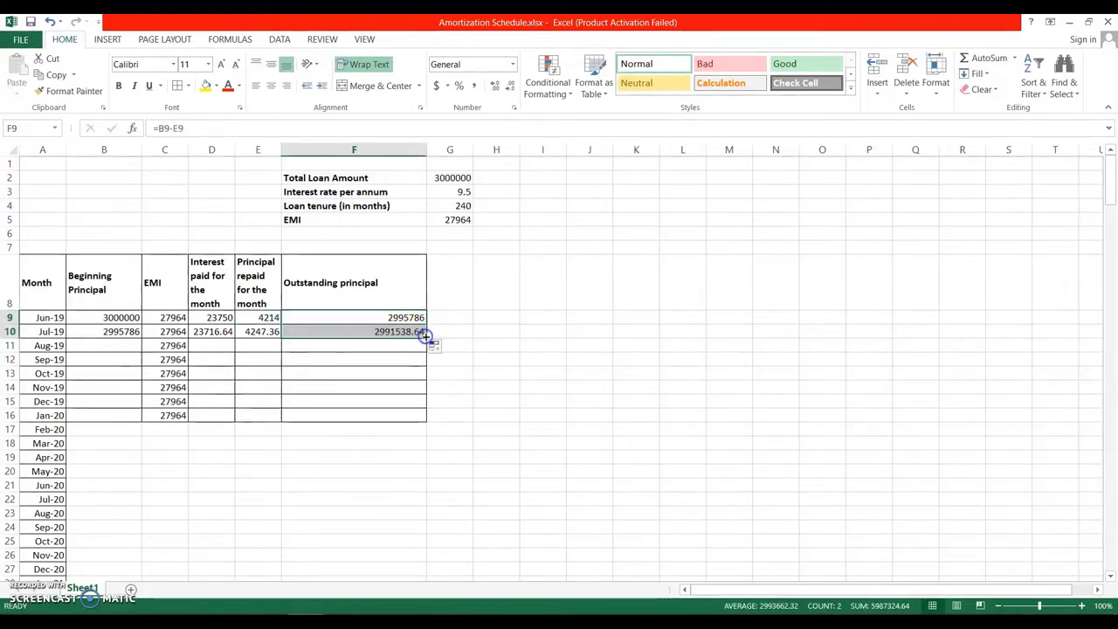
pyautogui.click(374, 319)
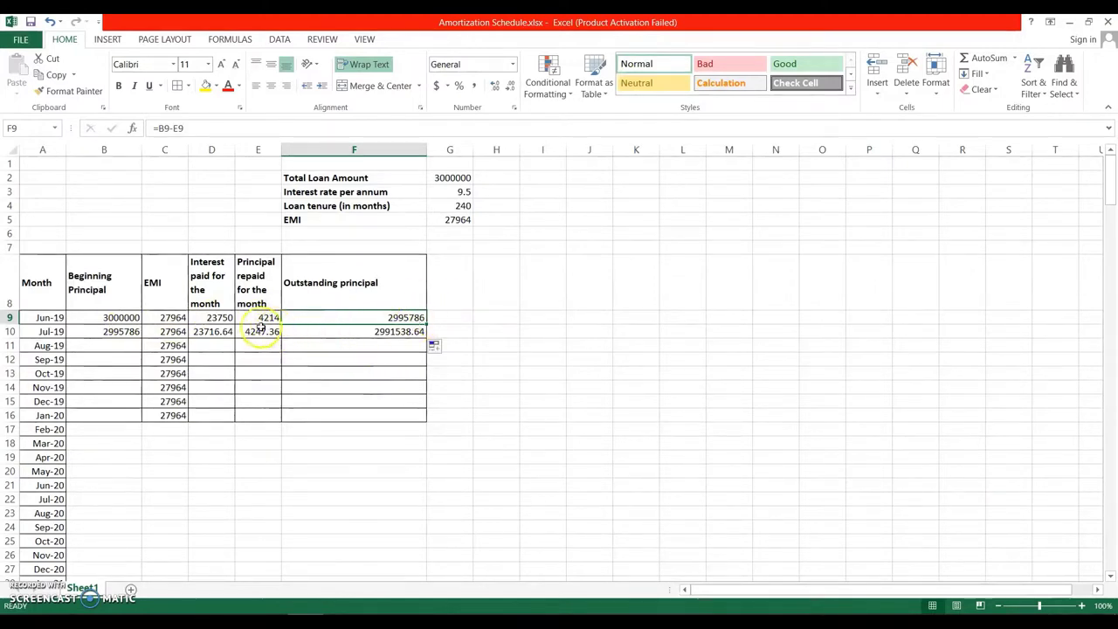
# Step: Fill the Jul-19 formulas in B10:F10 down to May-39 in row 248 and check the final outstanding principal
pyautogui.click(100, 333)
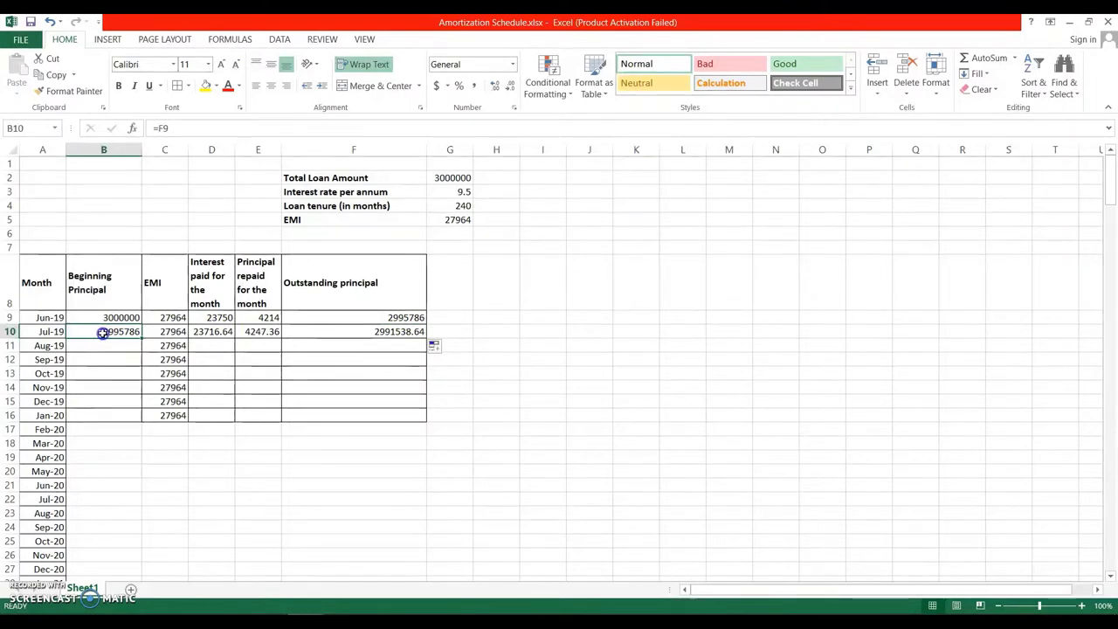
pyautogui.moveTo(103, 333); pyautogui.dragTo(422, 333)
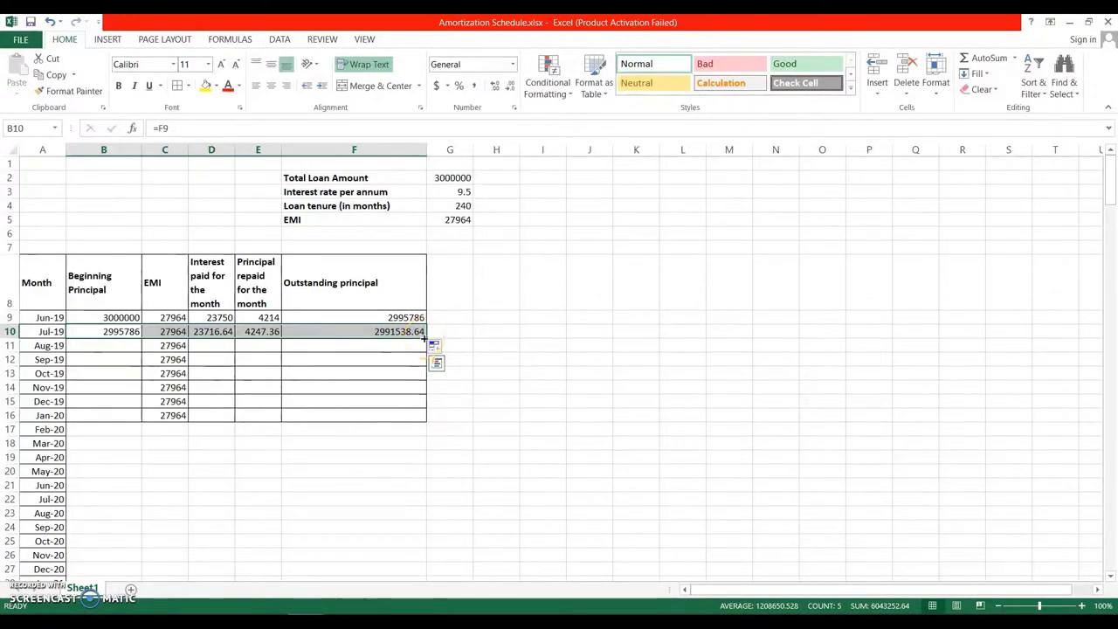
pyautogui.click(175, 387)
pyautogui.click(102, 333)
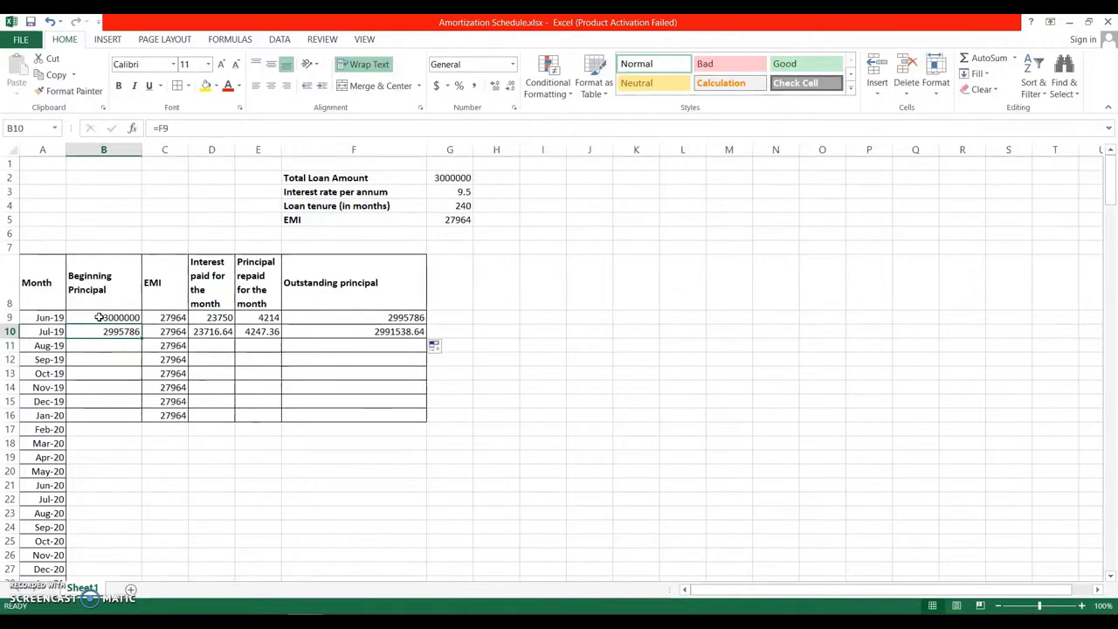
pyautogui.click(99, 317)
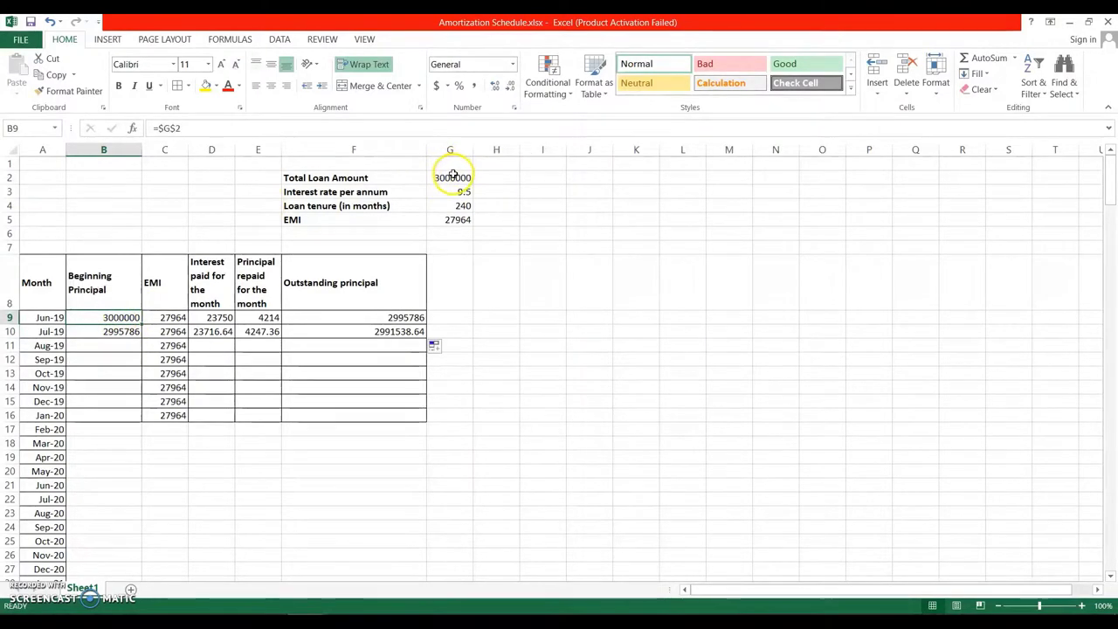
pyautogui.click(127, 331)
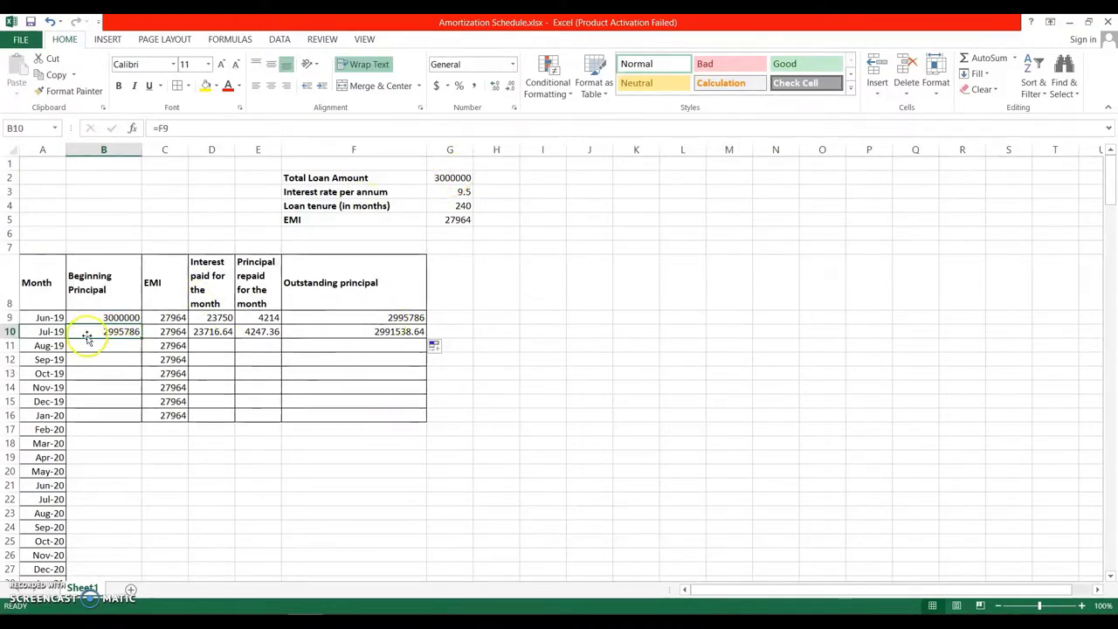
pyautogui.moveTo(98, 333); pyautogui.dragTo(375, 334)
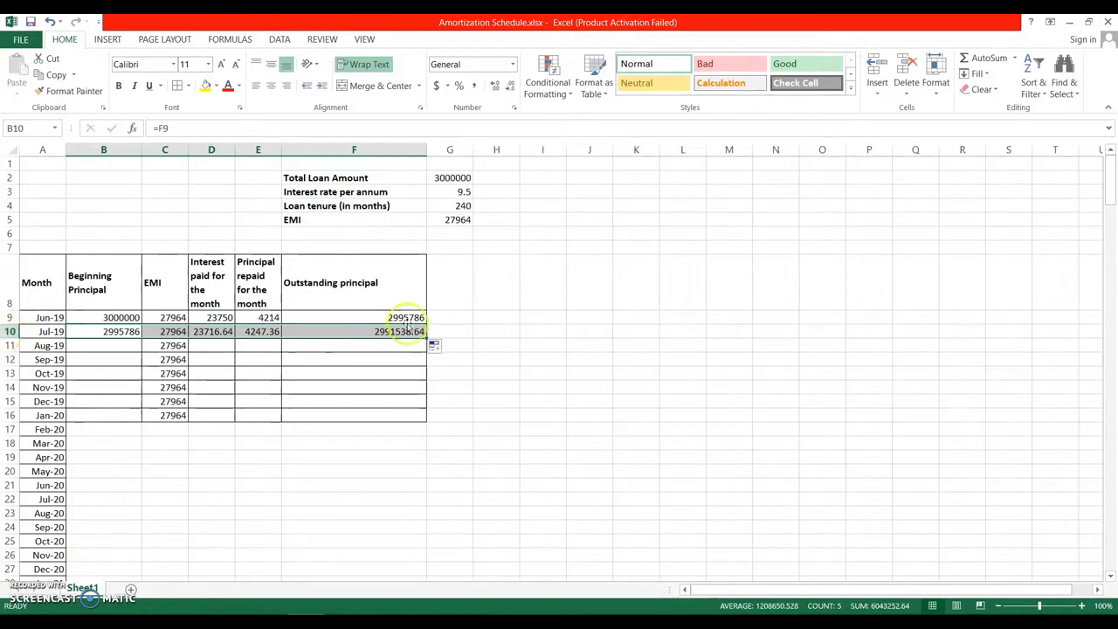
pyautogui.moveTo(428, 341); pyautogui.dragTo(411, 538)
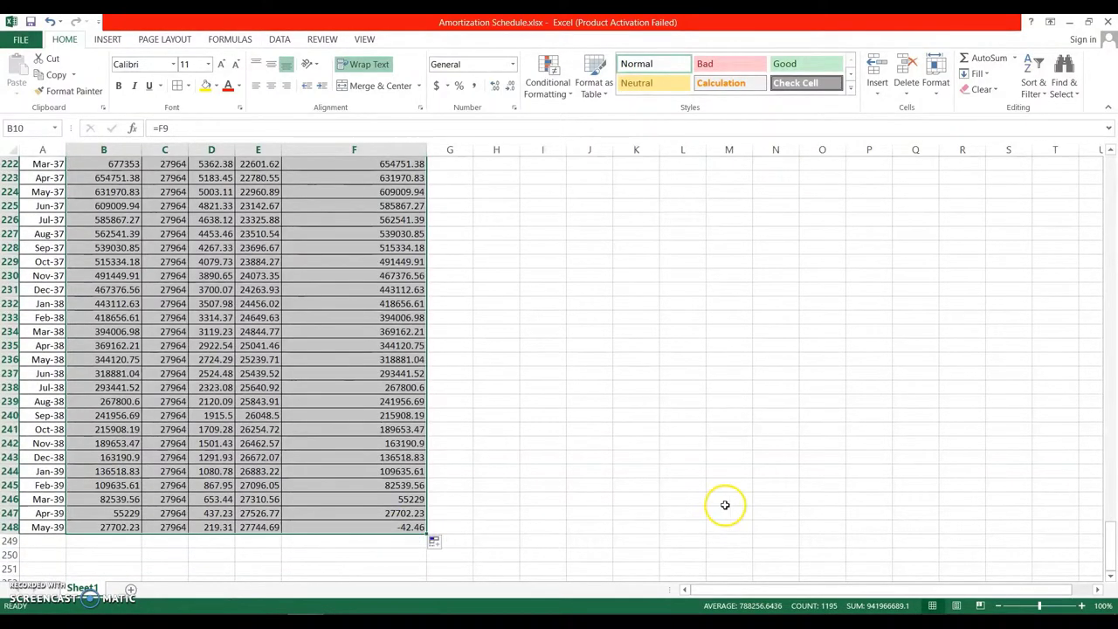
pyautogui.click(337, 514)
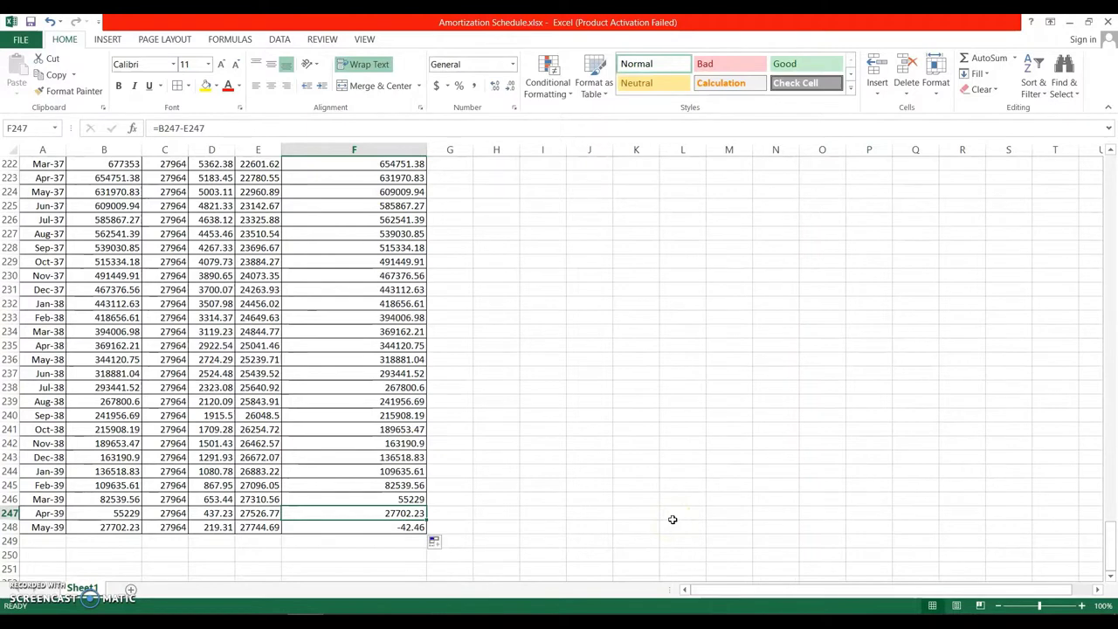
pyautogui.click(407, 528)
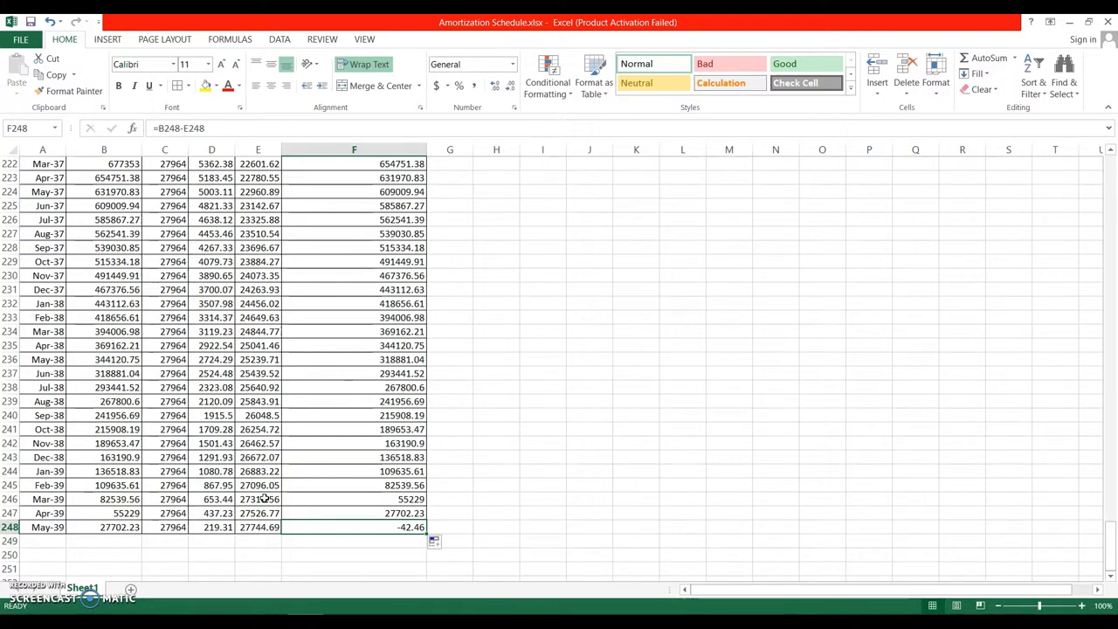
pyautogui.click(44, 527)
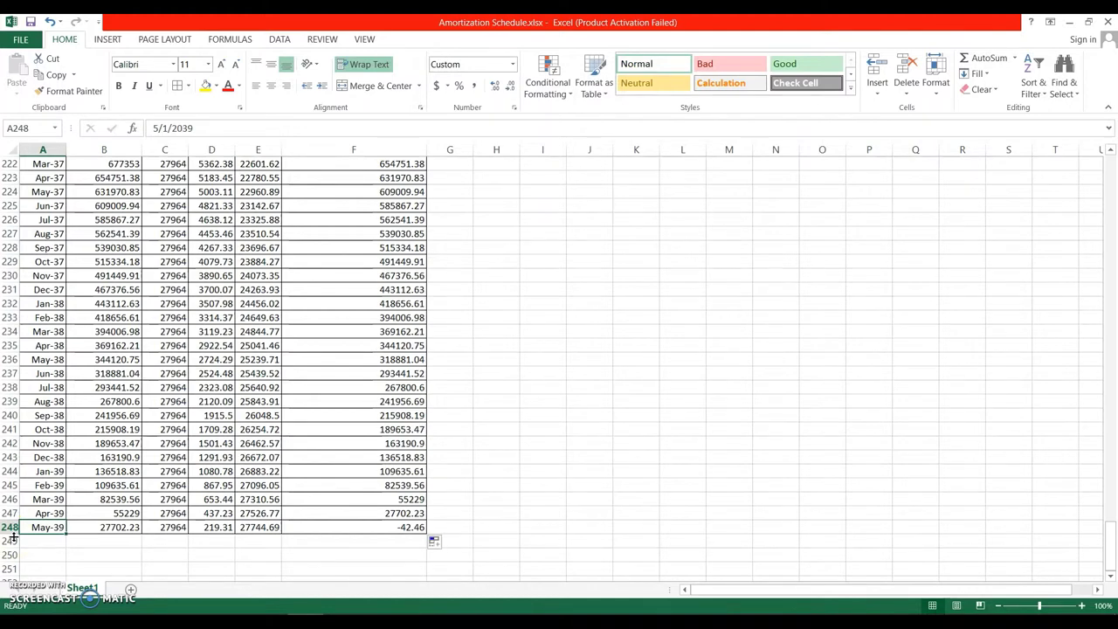
pyautogui.click(351, 527)
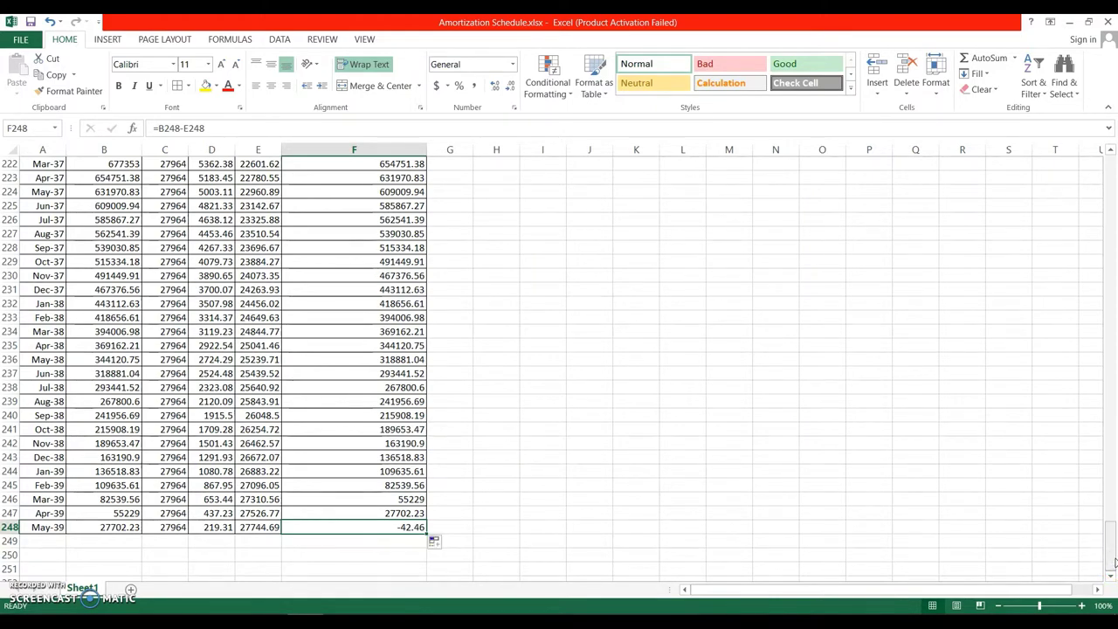
# Step: Set the total loan amount in G2 to 4500000 to test that the schedule recalculates
pyautogui.moveTo(1113, 564); pyautogui.dragTo(1099, 163)
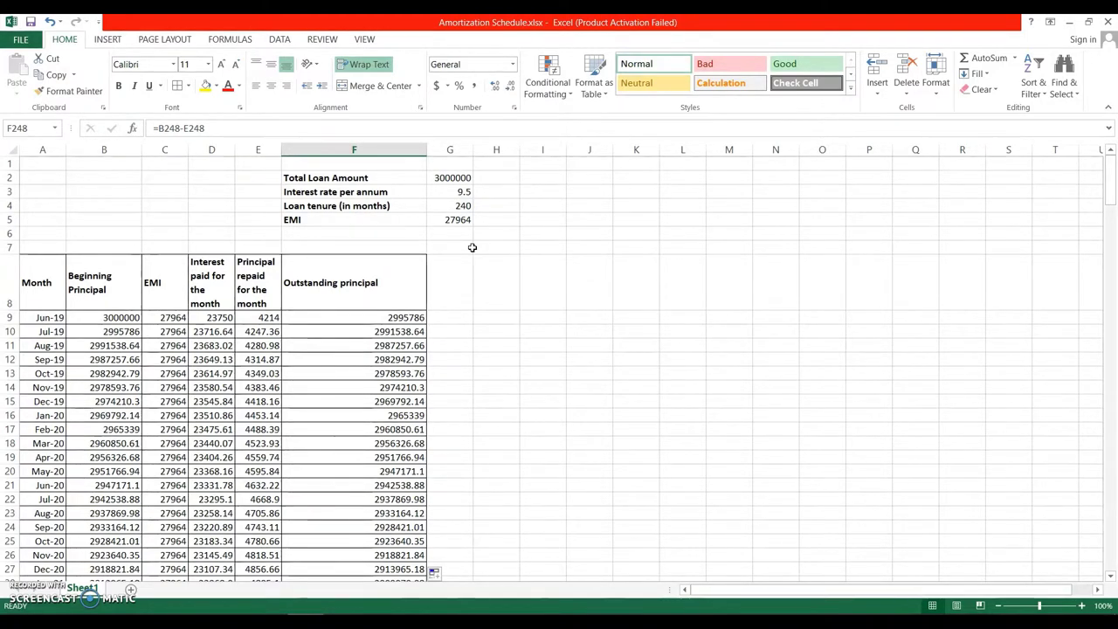
pyautogui.click(452, 177)
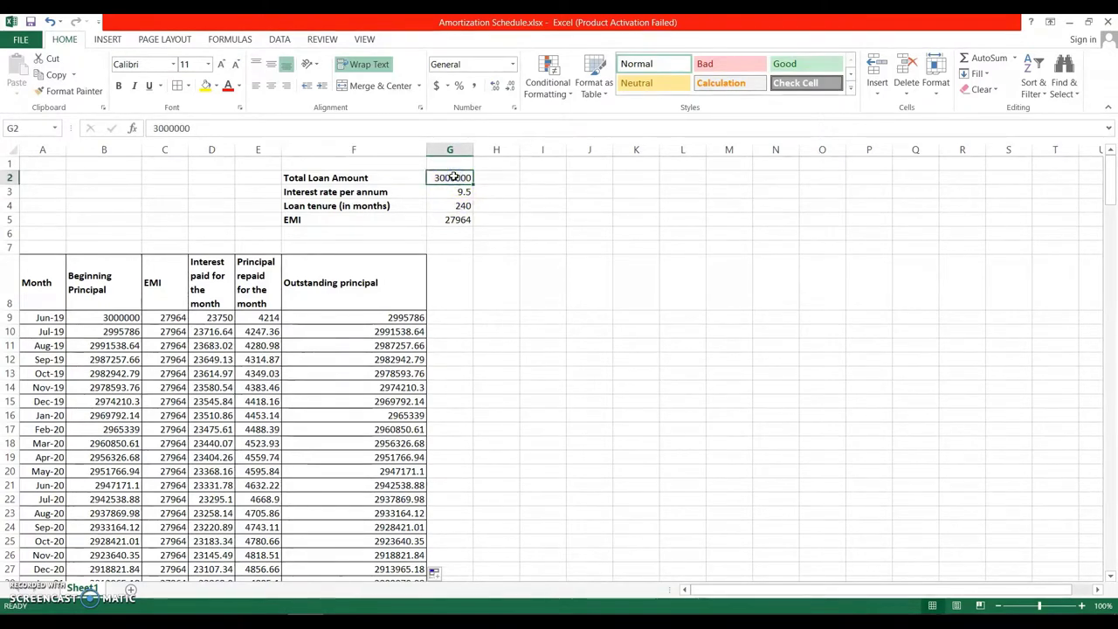
pyautogui.write('45')
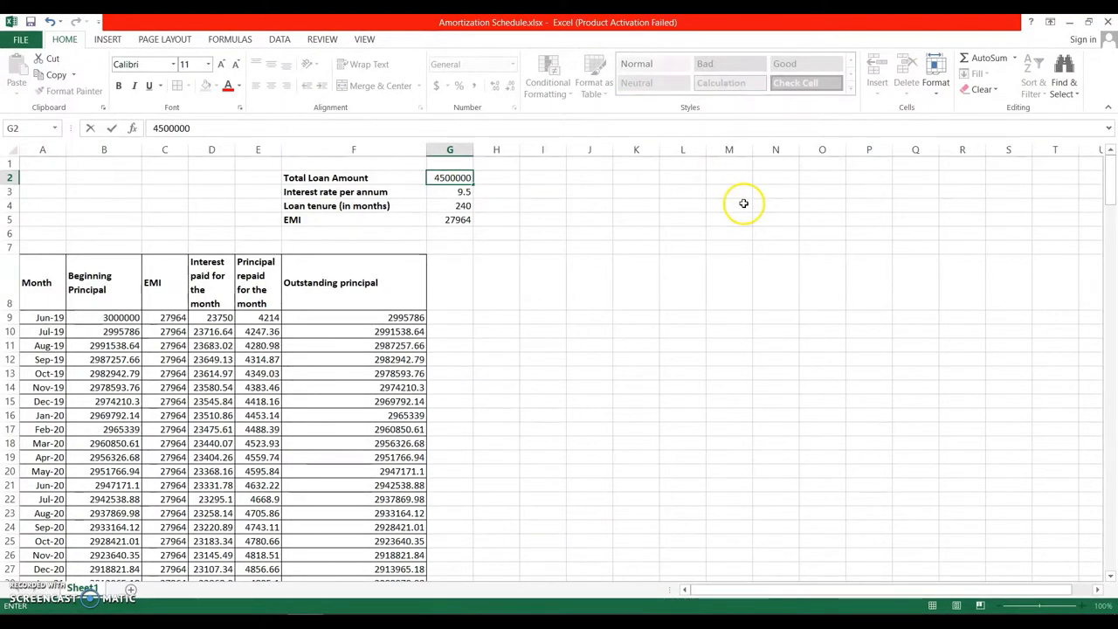
pyautogui.press('Return')
pyautogui.press('Return')
pyautogui.press('Return')
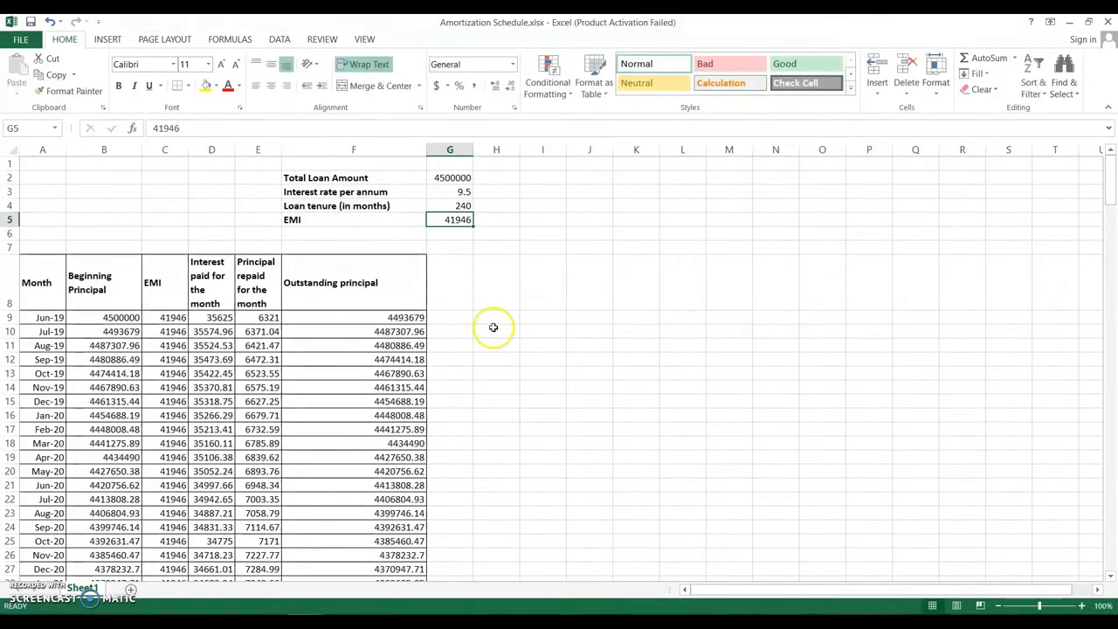
# Step: Check the loan amount in G2, the EMI in G5, the EMI link in C9 and the final outstanding principal in F248
pyautogui.click(448, 179)
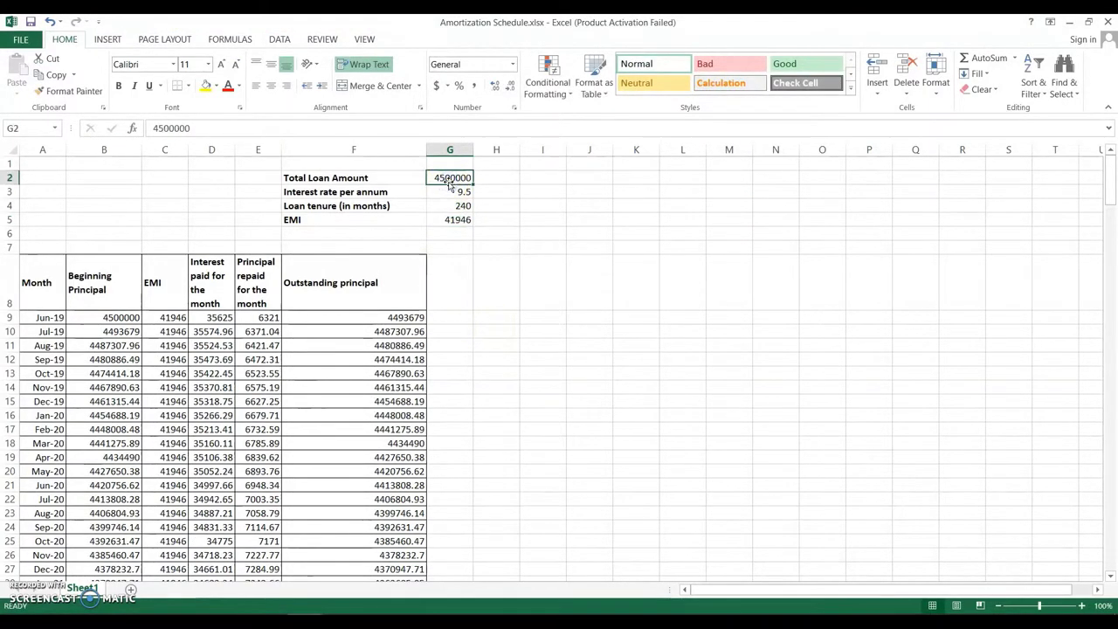
pyautogui.click(450, 221)
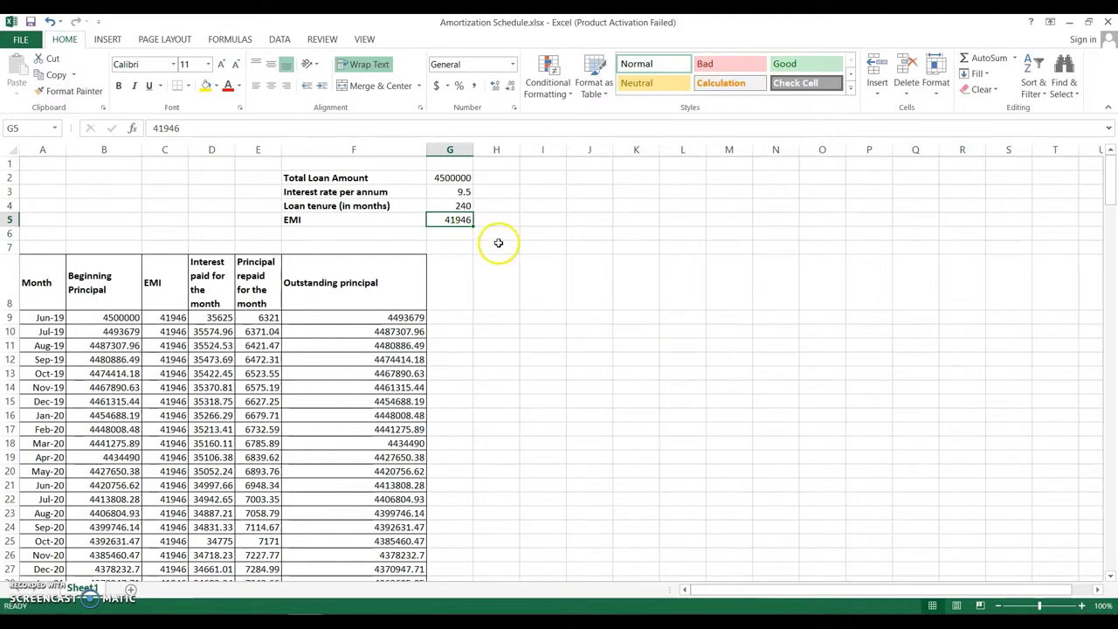
pyautogui.click(172, 319)
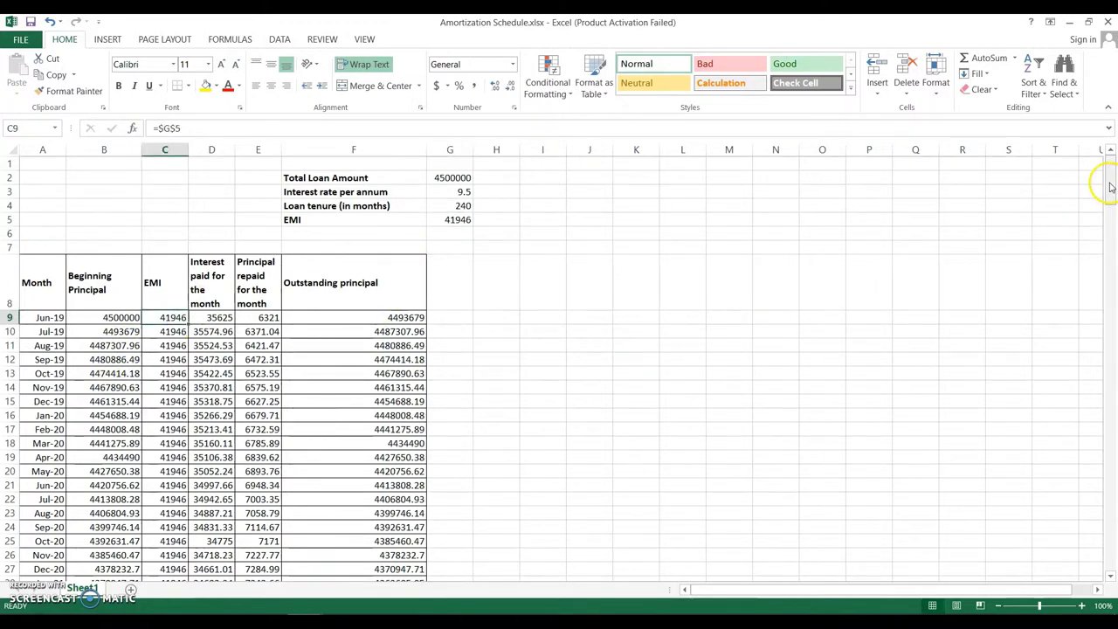
pyautogui.moveTo(1110, 187); pyautogui.dragTo(1113, 563)
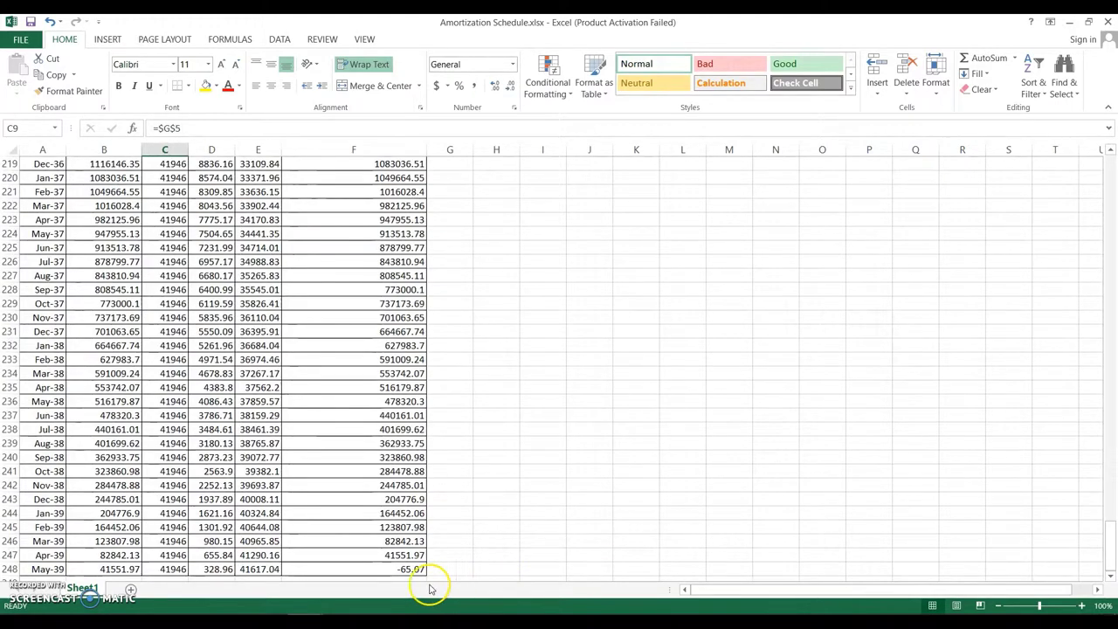
pyautogui.click(368, 569)
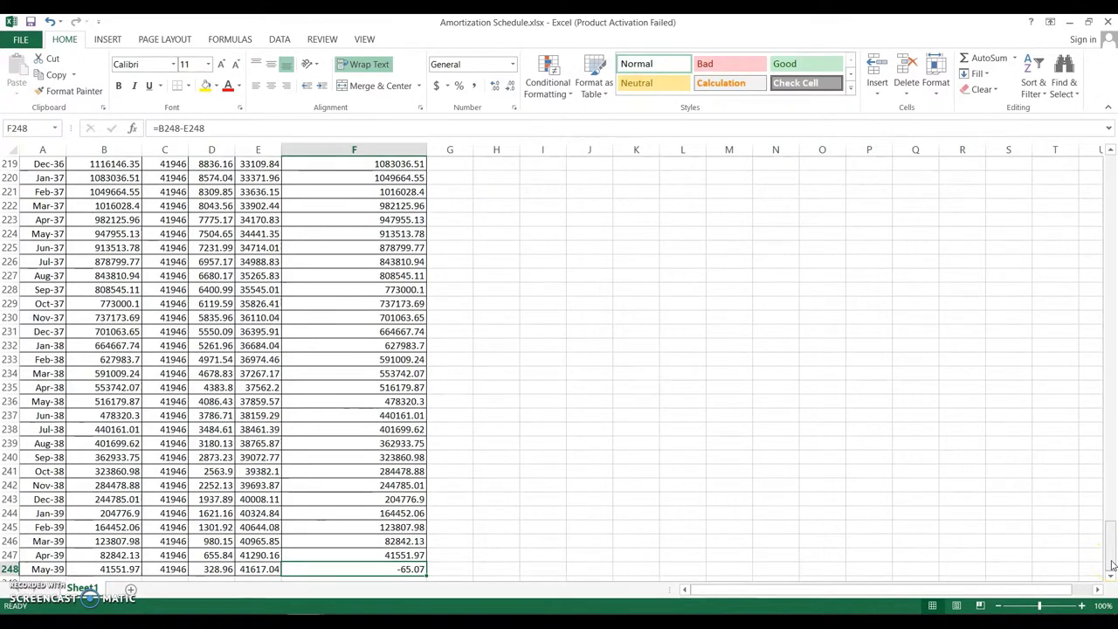
pyautogui.moveTo(1113, 565); pyautogui.dragTo(1113, 566)
pyautogui.moveTo(1110, 502); pyautogui.dragTo(1109, 170)
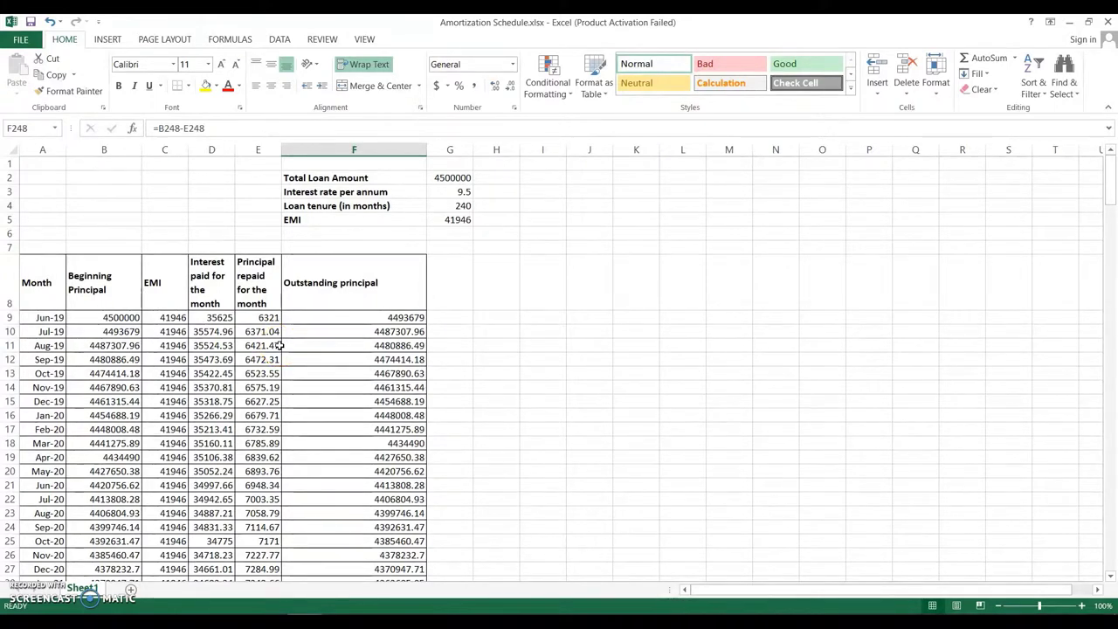
pyautogui.moveTo(1108, 177); pyautogui.dragTo(1109, 178)
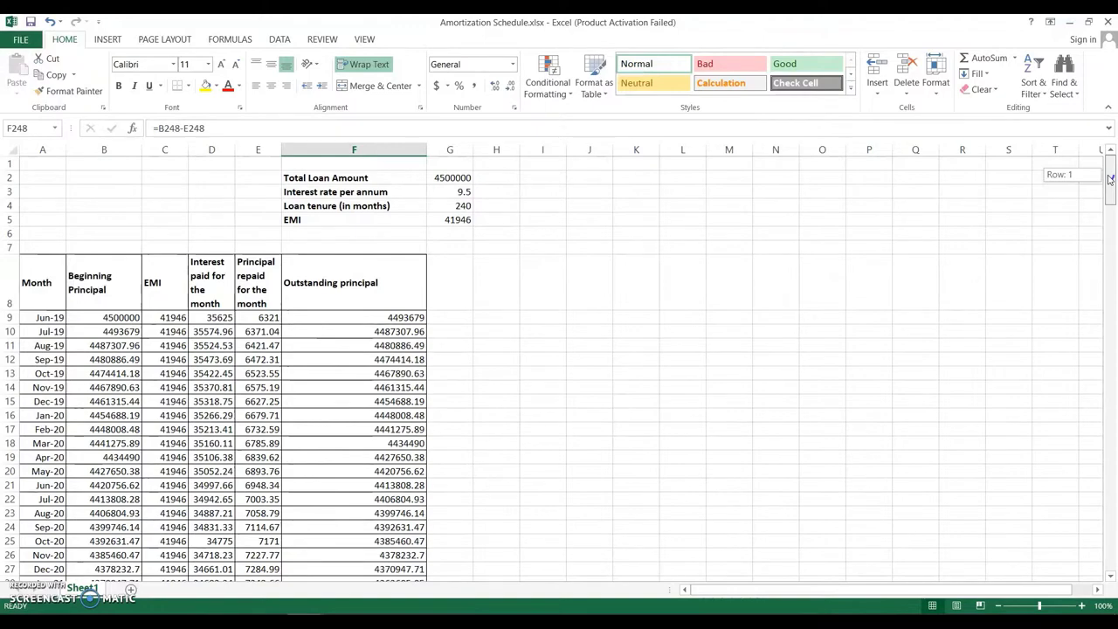
# Step: Overwrite the Jun-24 beginning principal in B69 with 3500000 to simulate a prepayment
pyautogui.moveTo(1110, 178); pyautogui.dragTo(1113, 257)
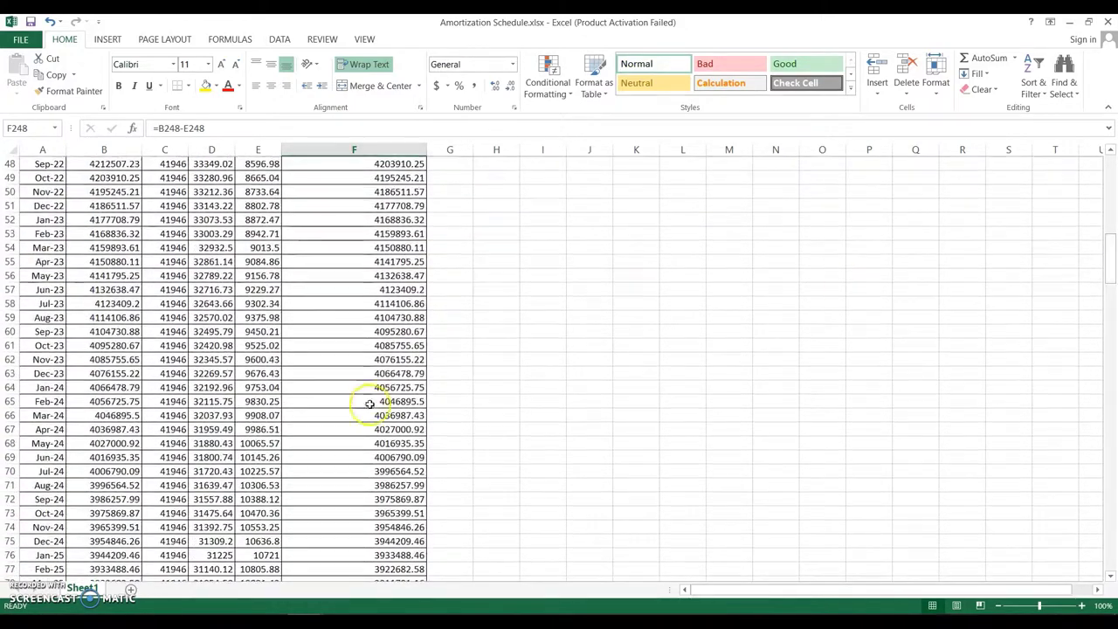
pyautogui.click(42, 459)
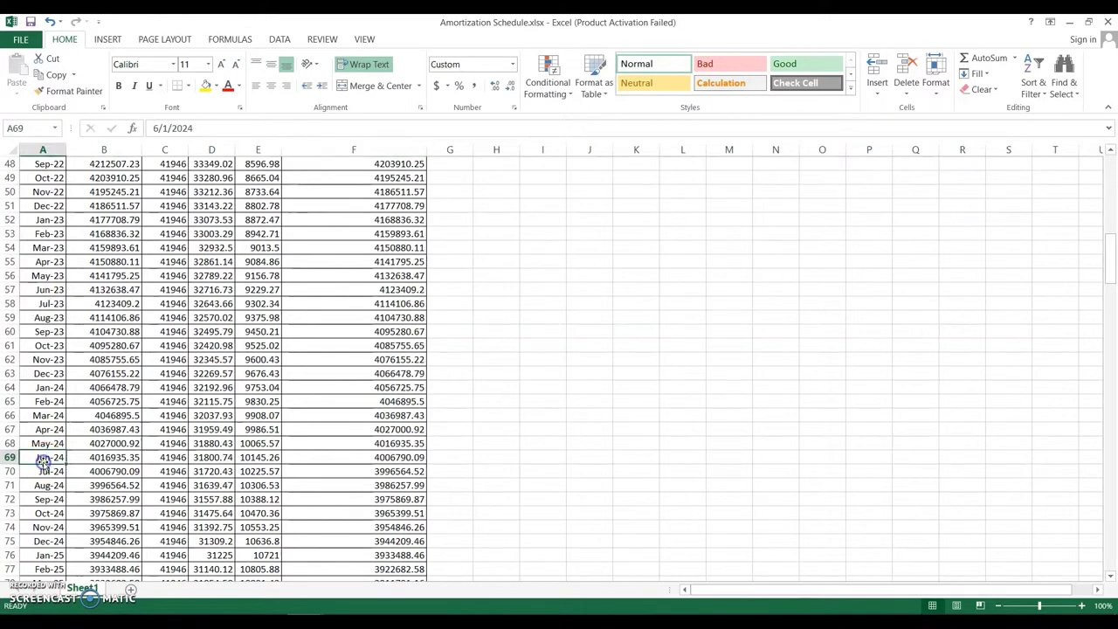
pyautogui.click(131, 458)
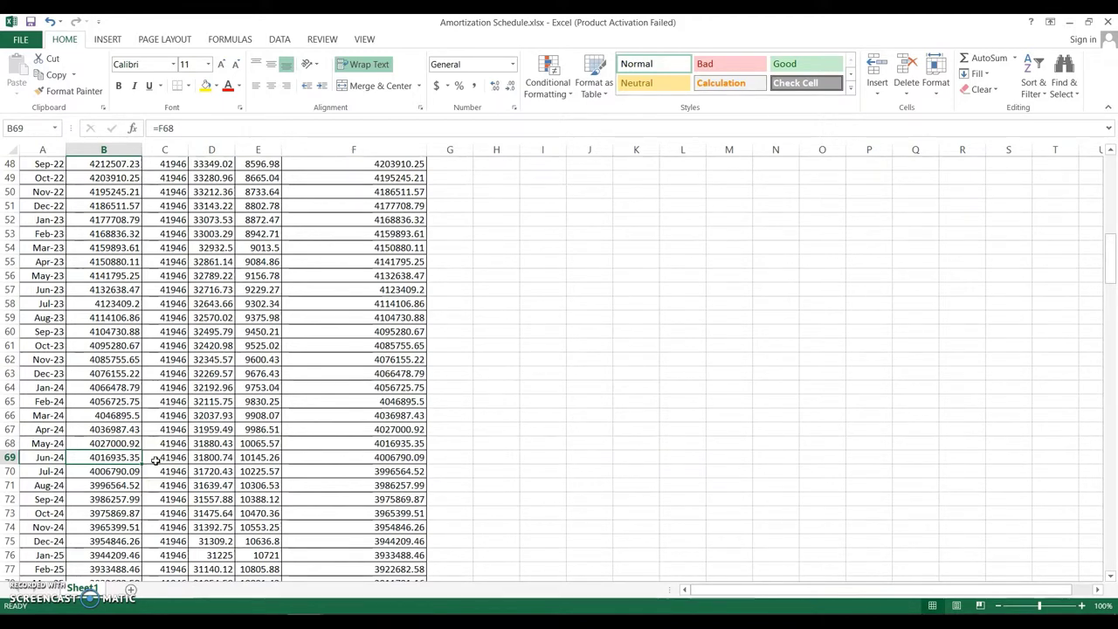
pyautogui.write('35000')
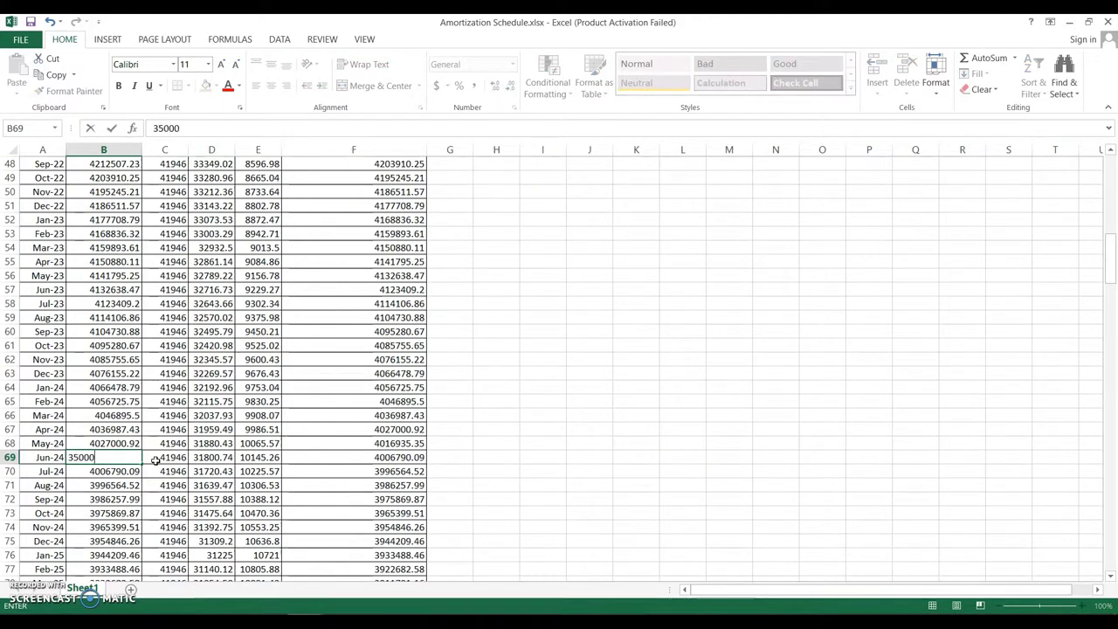
pyautogui.write('00')
pyautogui.click(170, 457)
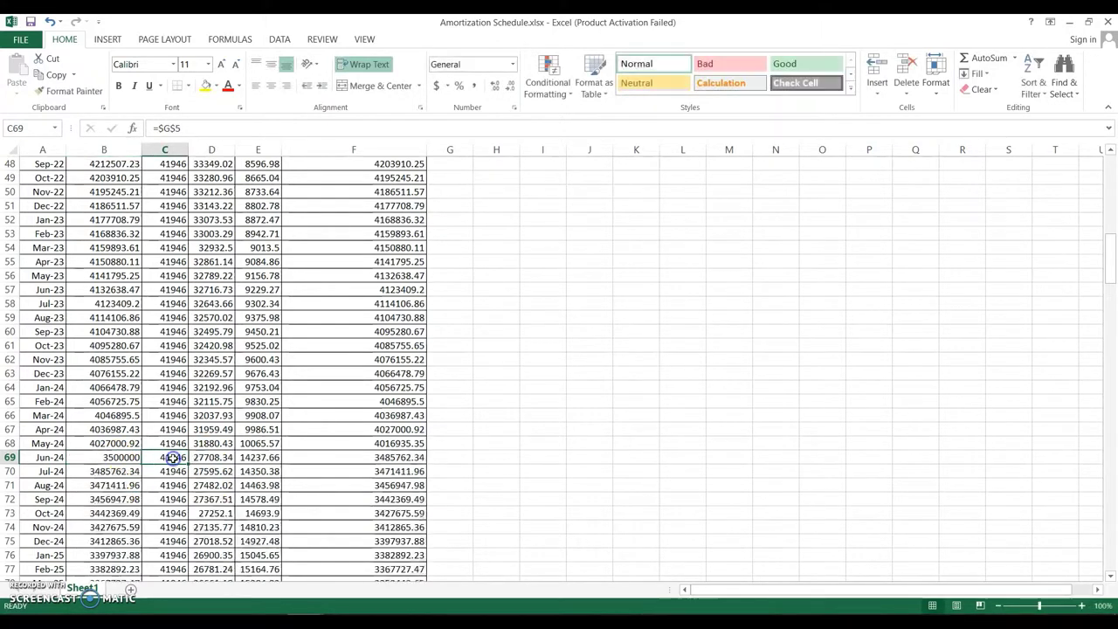
pyautogui.click(117, 457)
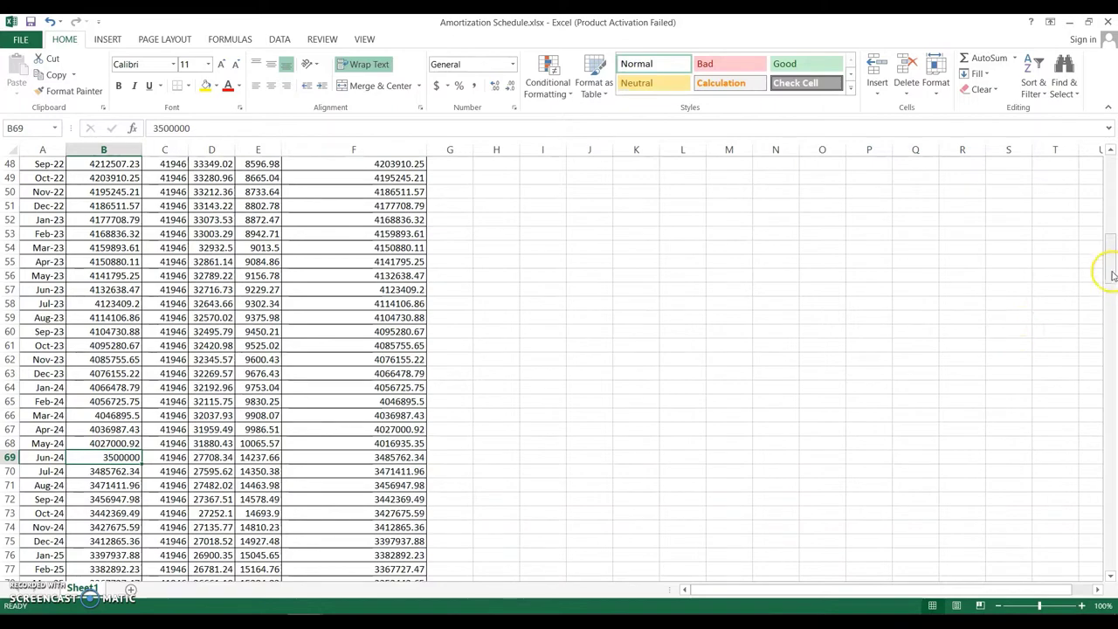
# Step: Begin a note with "Prep" in G69 beside the Jun-24 row and widen column G
pyautogui.moveTo(1112, 267); pyautogui.dragTo(1113, 267)
pyautogui.click(464, 444)
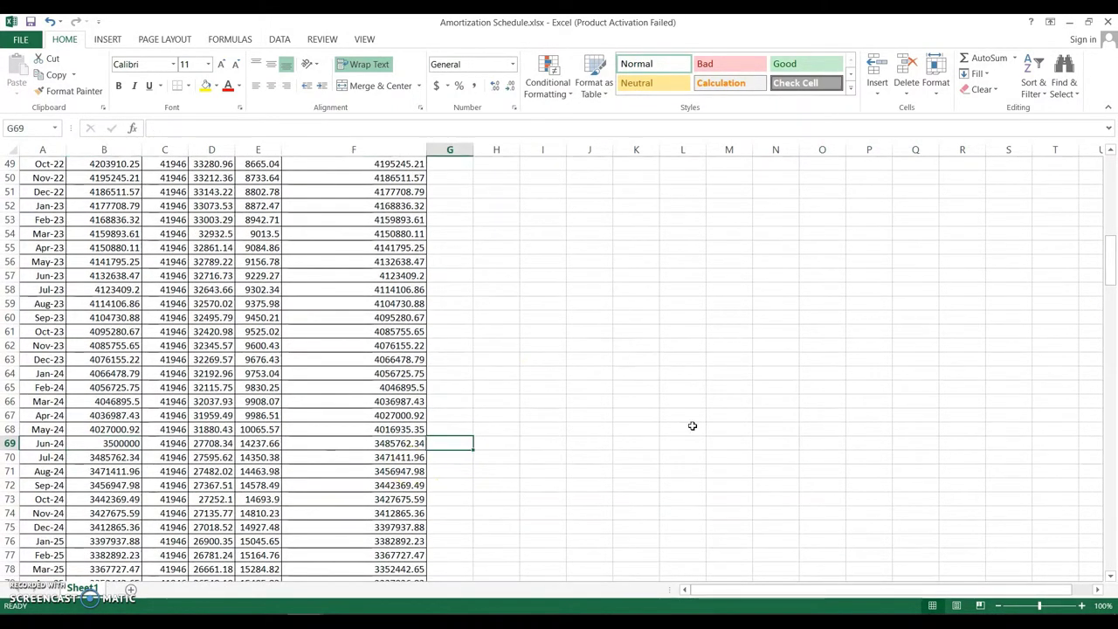
pyautogui.write('Prep')
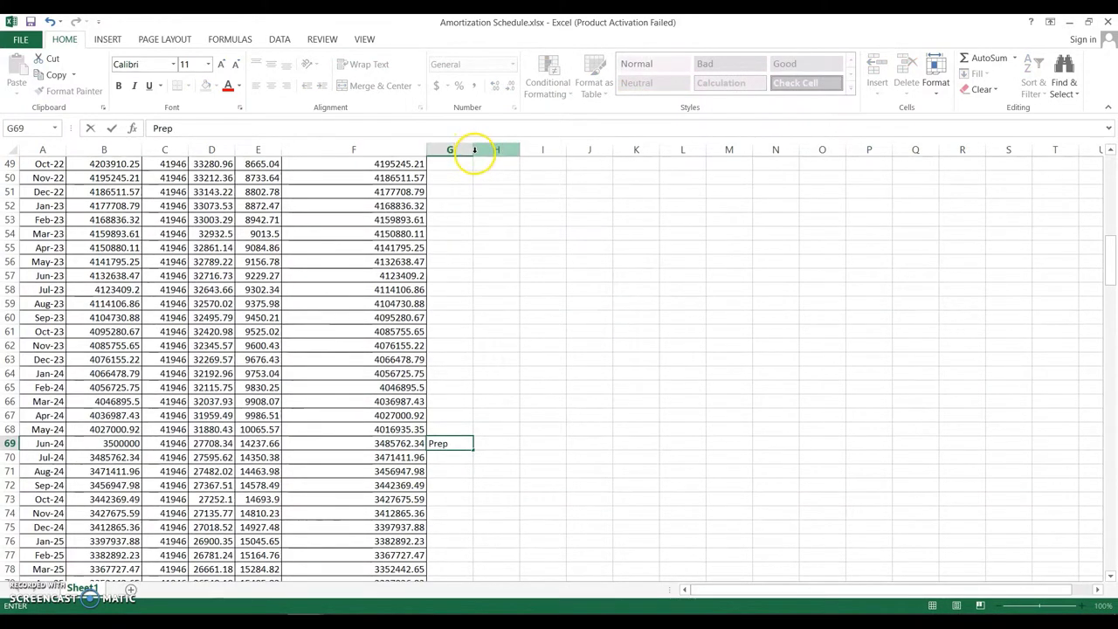
pyautogui.click(456, 204)
pyautogui.moveTo(475, 150); pyautogui.dragTo(551, 150)
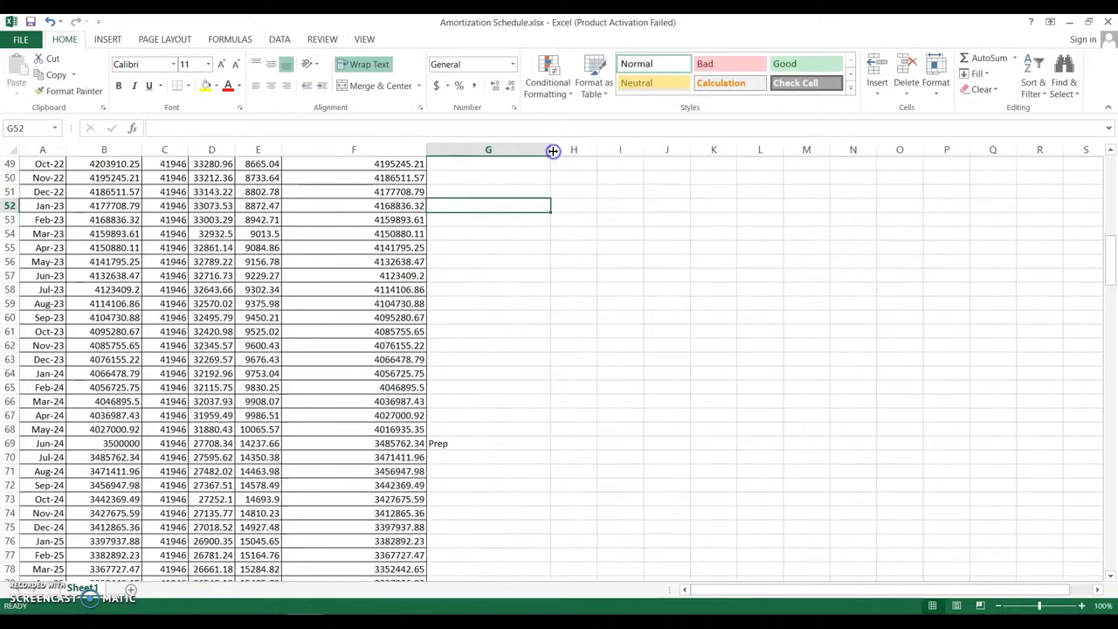
# Step: Complete the note in G69 to read "Prepayment made - Rs.500000"
pyautogui.click(457, 441)
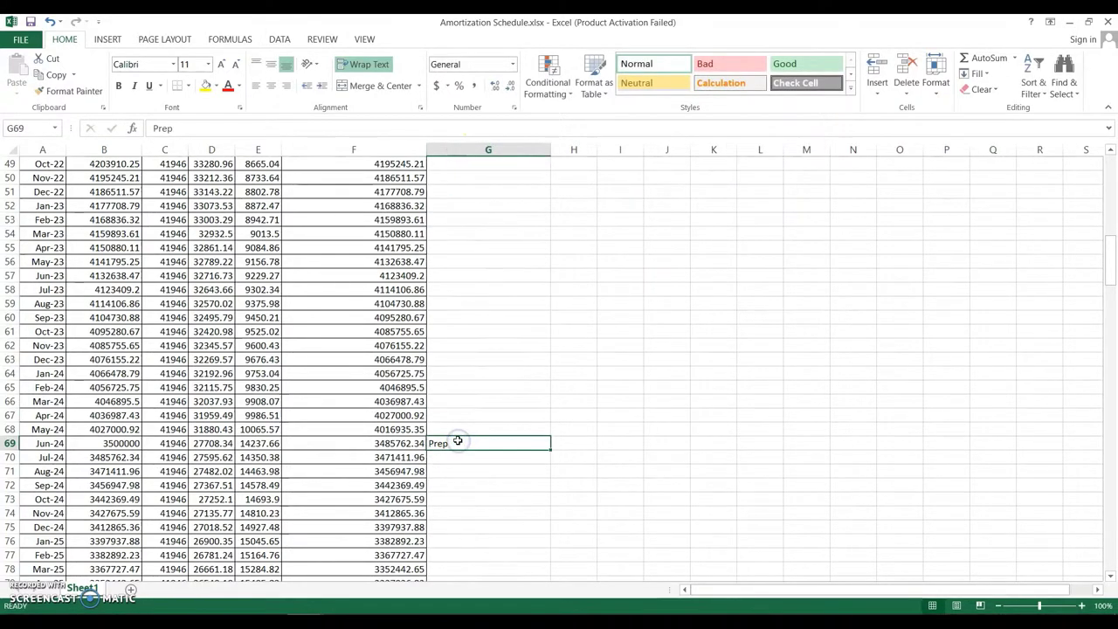
pyautogui.doubleClick(457, 441)
pyautogui.write('ayment made -')
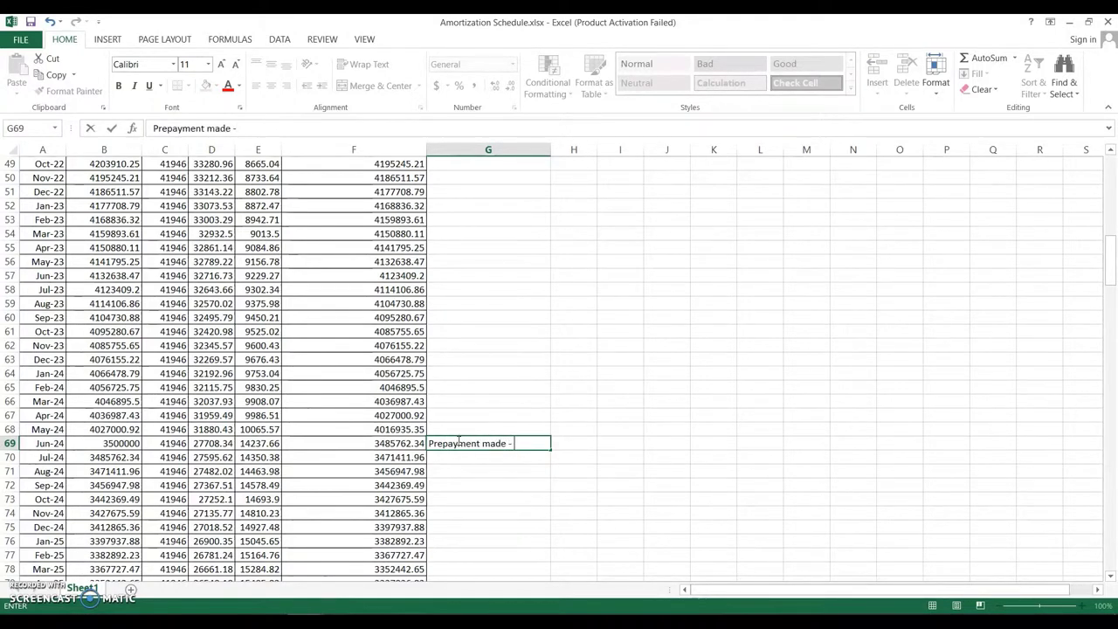
pyautogui.write(' 500000')
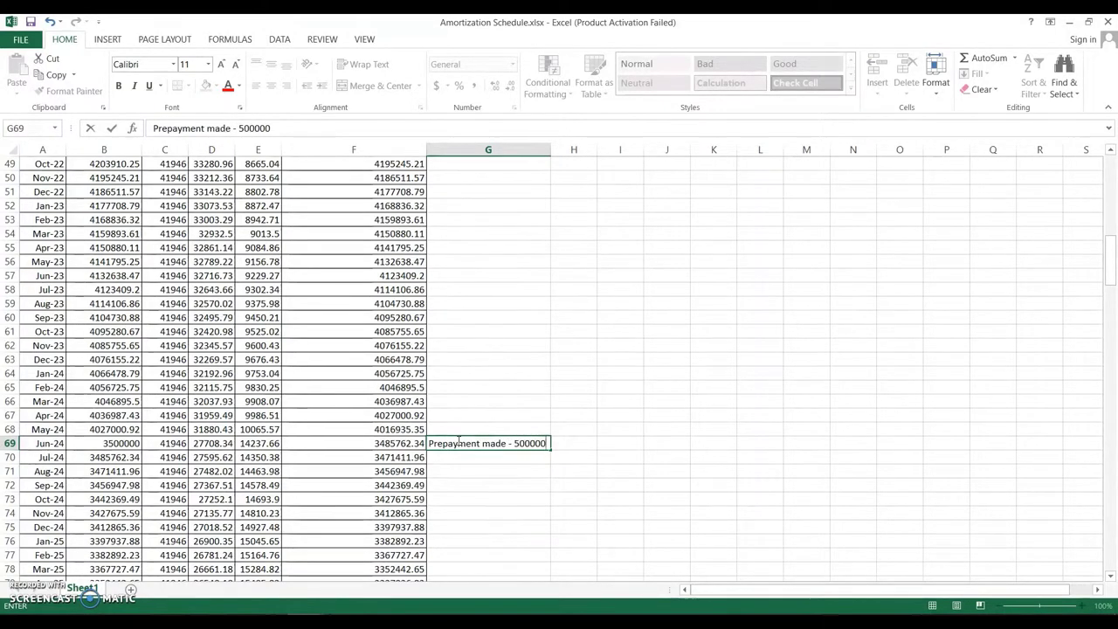
pyautogui.click(514, 443)
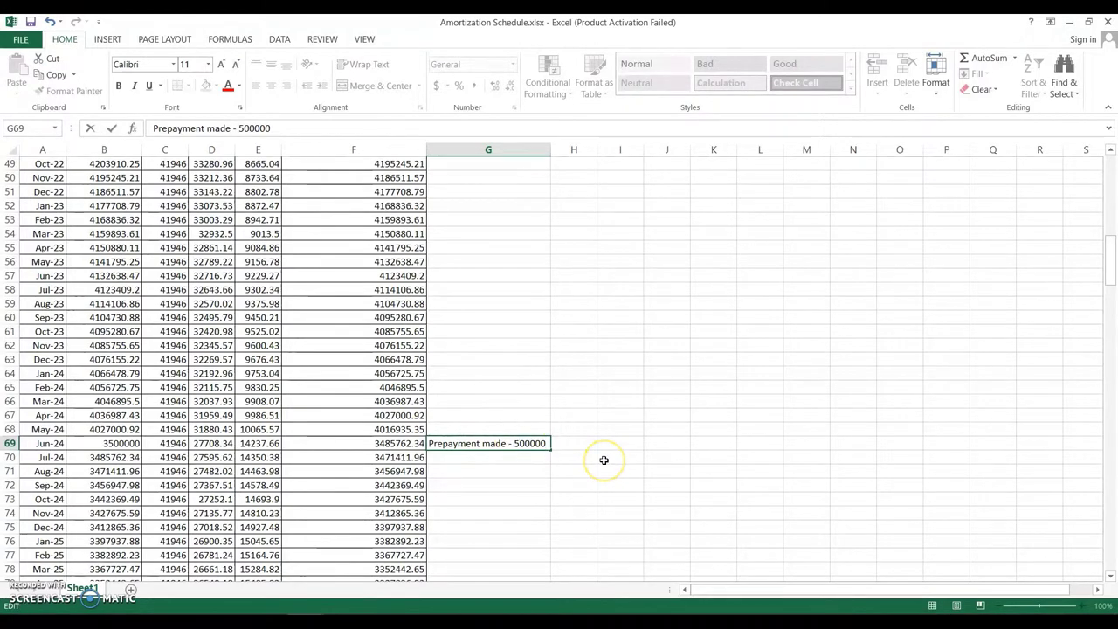
pyautogui.write('Rs.\\')
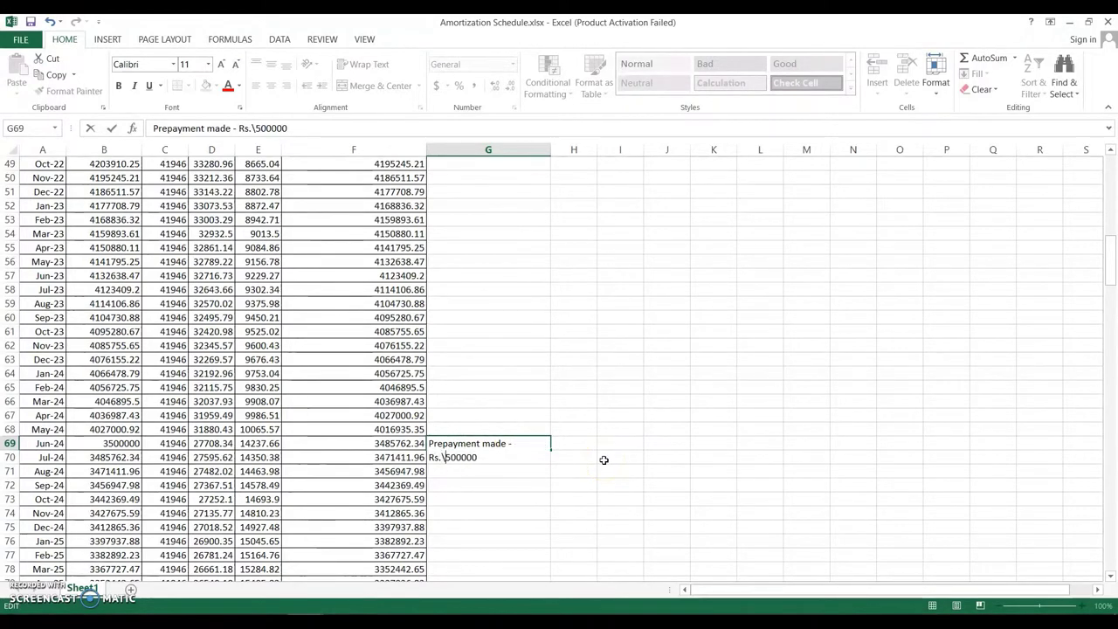
pyautogui.press('BackSpace')
pyautogui.press('Return')
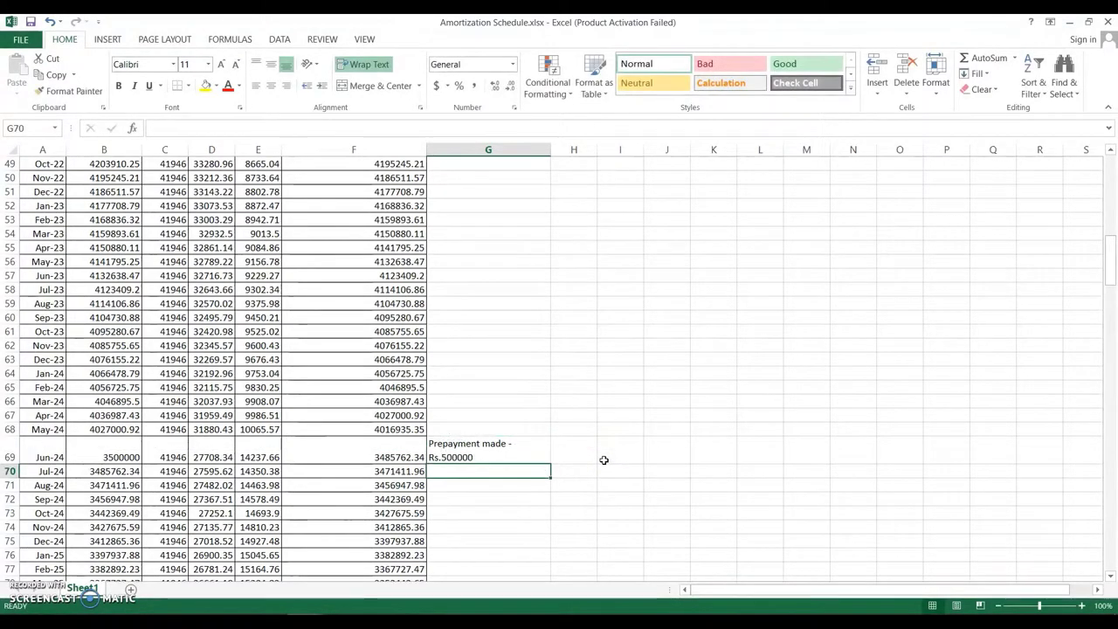
pyautogui.click(523, 449)
# Step: Locate the last row with a positive outstanding principal and highlight its month, Oct-35 in A205, in yellow
pyautogui.click(125, 456)
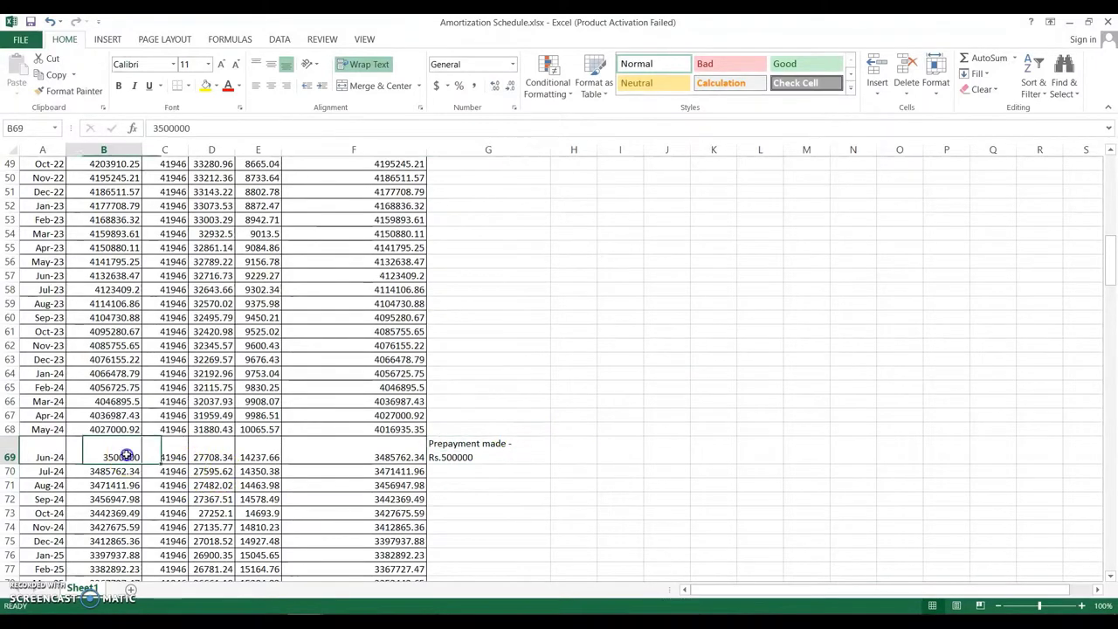
pyautogui.moveTo(1111, 270); pyautogui.dragTo(1114, 514)
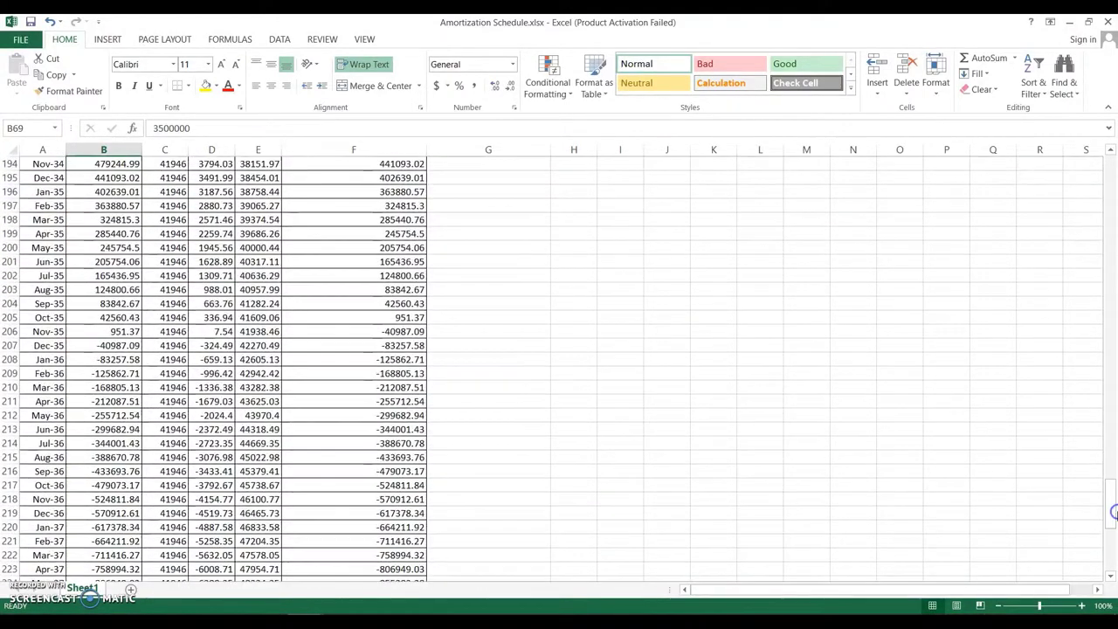
pyautogui.click(392, 316)
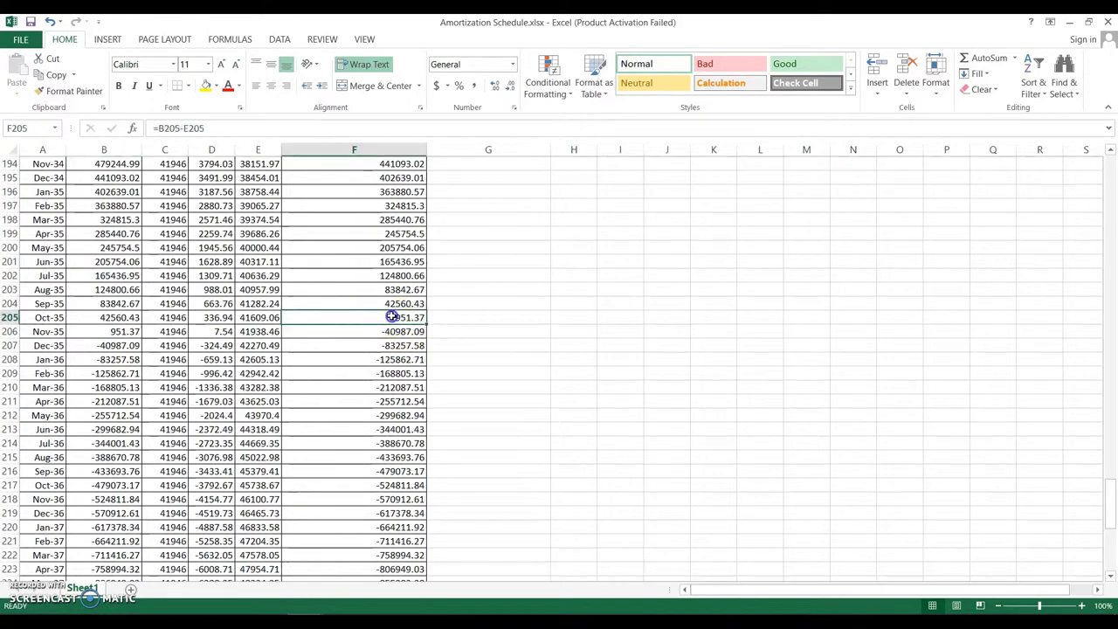
pyautogui.click(39, 317)
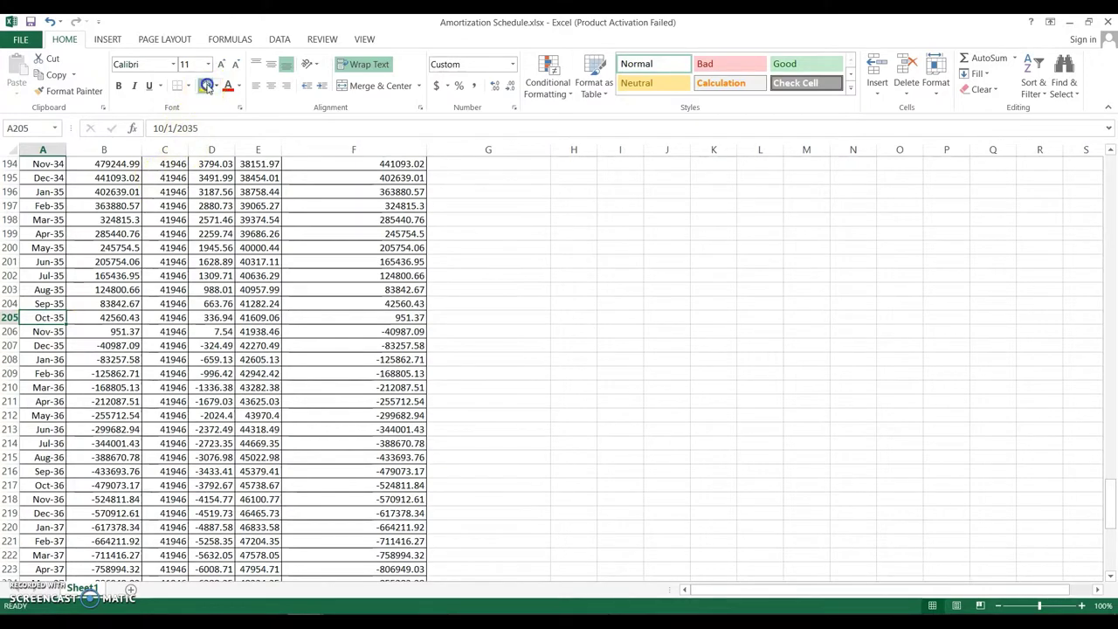
# Step: Highlight the prepayment month Jun-24 in A69 in yellow
pyautogui.moveTo(1110, 494); pyautogui.dragTo(1091, 261)
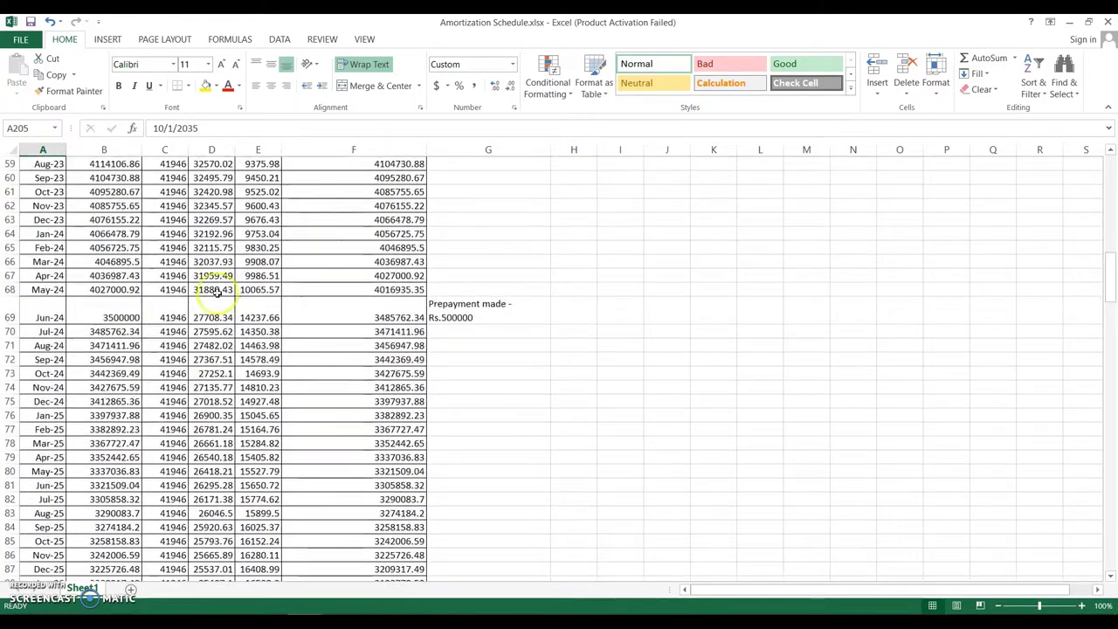
pyautogui.click(60, 312)
pyautogui.click(207, 86)
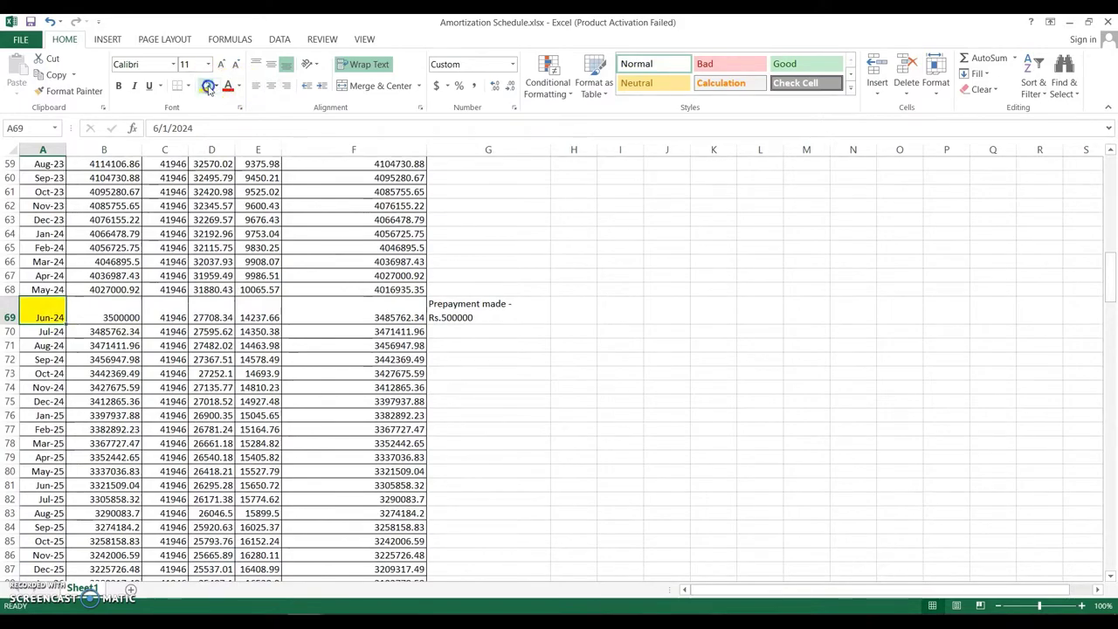
# Step: Select the months from Nov-35 to May-39 in A206:A248 to count the instalments saved by the prepayment
pyautogui.moveTo(1111, 261); pyautogui.dragTo(1114, 505)
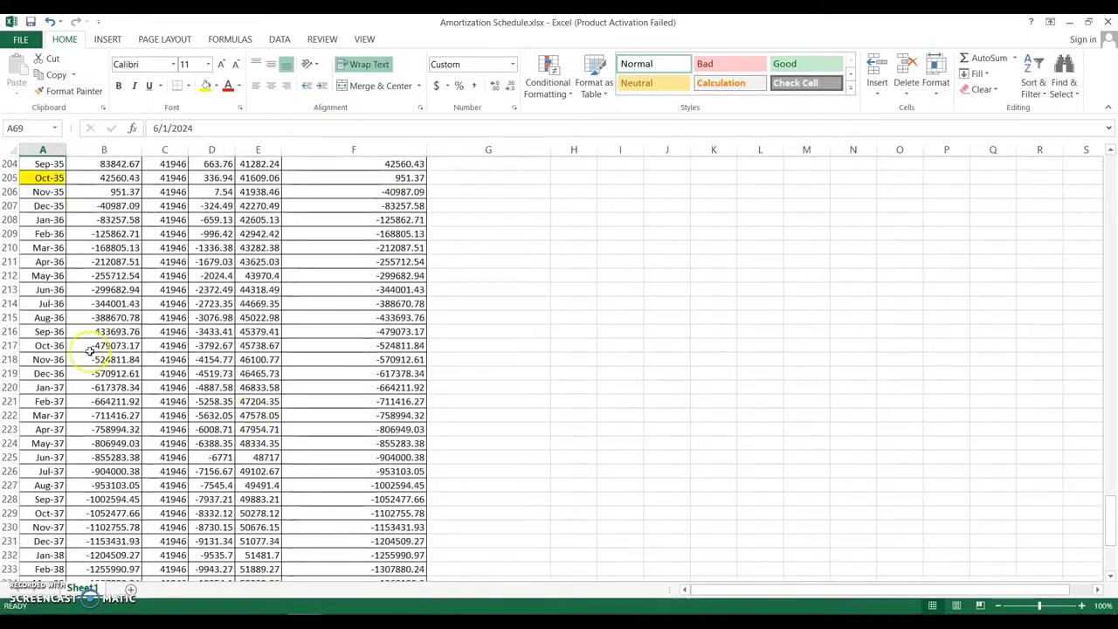
pyautogui.click(49, 191)
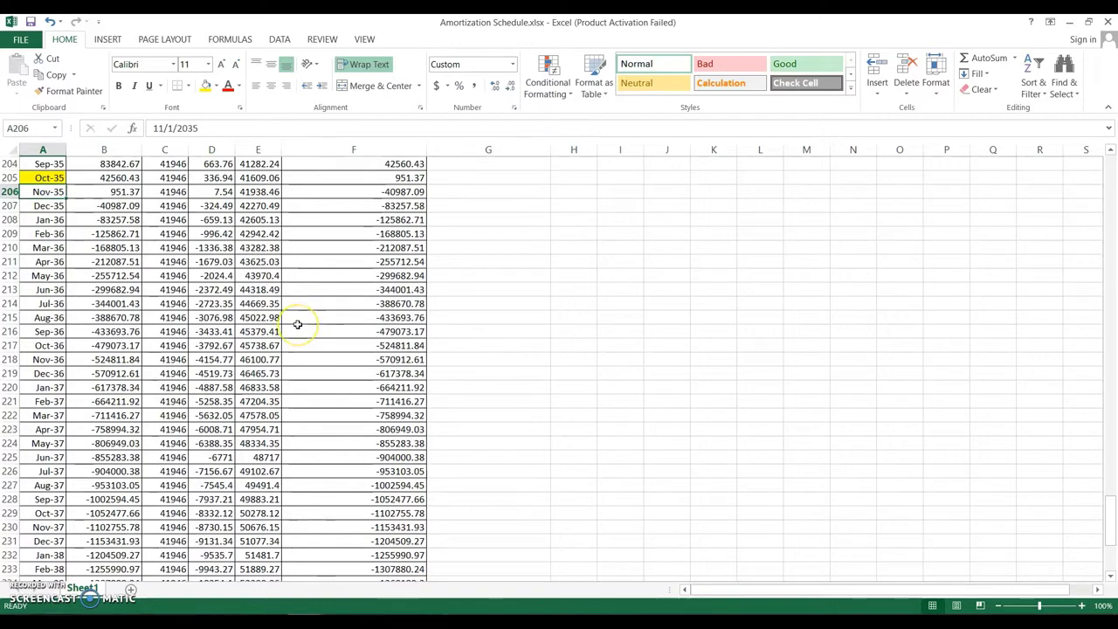
pyautogui.hotkey('shift', 'Down')
pyautogui.hotkey('shift', 'Down')
pyautogui.hotkey('shift', 'Down')
pyautogui.hotkey('shift', 'Down')
pyautogui.hotkey('shift', 'Down')
pyautogui.hotkey('shift', 'Down')
pyautogui.hotkey('shift', 'Down')
pyautogui.hotkey('shift', 'Down')
pyautogui.hotkey('shift', 'Down')
pyautogui.hotkey('shift', 'Down')
pyautogui.hotkey('shift', 'Down')
pyautogui.hotkey('shift', 'Down')
pyautogui.hotkey('shift', 'Down')
pyautogui.hotkey('shift', 'Down')
pyautogui.hotkey('shift', 'Down')
pyautogui.hotkey('shift', 'Down')
pyautogui.hotkey('shift', 'Down')
pyautogui.hotkey('shift', 'Down')
pyautogui.hotkey('shift', 'Down')
pyautogui.hotkey('shift', 'Down')
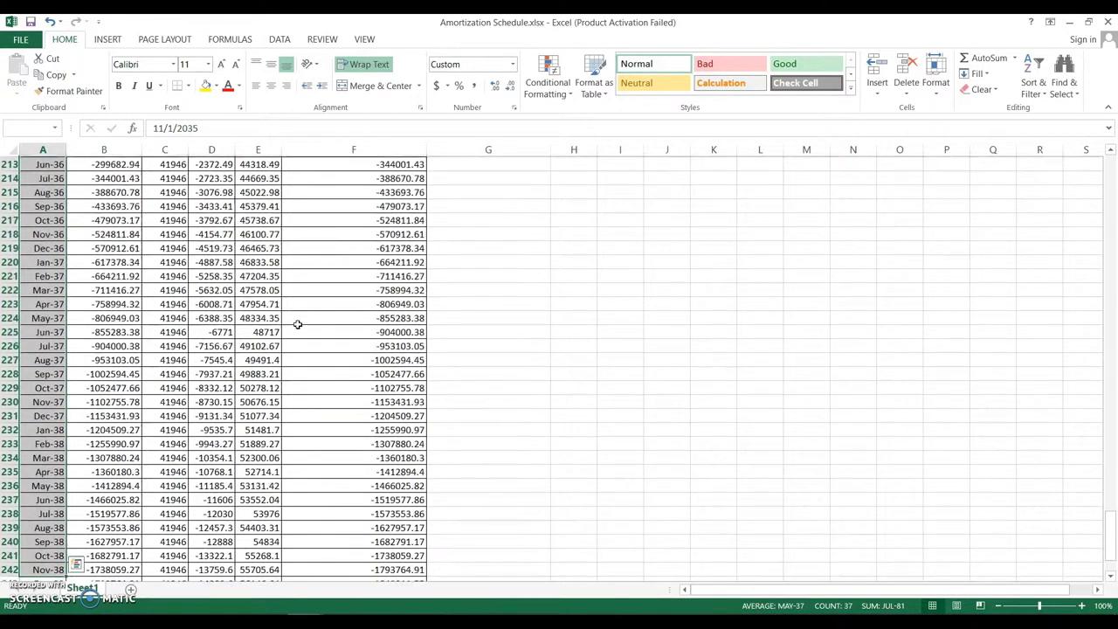
pyautogui.hotkey('shift', 'Down')
pyautogui.hotkey('shift', 'Down')
pyautogui.hotkey('shift', 'Down')
pyautogui.hotkey('shift', 'Down')
pyautogui.hotkey('shift', 'Down')
pyautogui.hotkey('shift', 'Down')
pyautogui.hotkey('shift', 'Down')
pyautogui.hotkey('shift', 'Down')
pyautogui.hotkey('shift', 'Down')
pyautogui.hotkey('shift', 'Down')
pyautogui.hotkey('shift', 'Down')
pyautogui.hotkey('shift', 'Down')
pyautogui.hotkey('shift', 'Down')
pyautogui.hotkey('shift', 'Down')
pyautogui.hotkey('shift', 'Down')
pyautogui.hotkey('shift', 'Down')
pyautogui.hotkey('shift', 'Down')
pyautogui.hotkey('shift', 'Down')
pyautogui.hotkey('shift', 'Down')
pyautogui.hotkey('shift', 'Down')
pyautogui.hotkey('shift', 'Up')
pyautogui.hotkey('shift', 'Up')
pyautogui.hotkey('shift', 'Up')
pyautogui.hotkey('shift', 'Up')
pyautogui.hotkey('shift', 'Up')
pyautogui.hotkey('shift', 'Up')
pyautogui.hotkey('shift', 'Up')
pyautogui.hotkey('shift', 'Up')
pyautogui.hotkey('shift', 'Up')
pyautogui.hotkey('shift', 'Up')
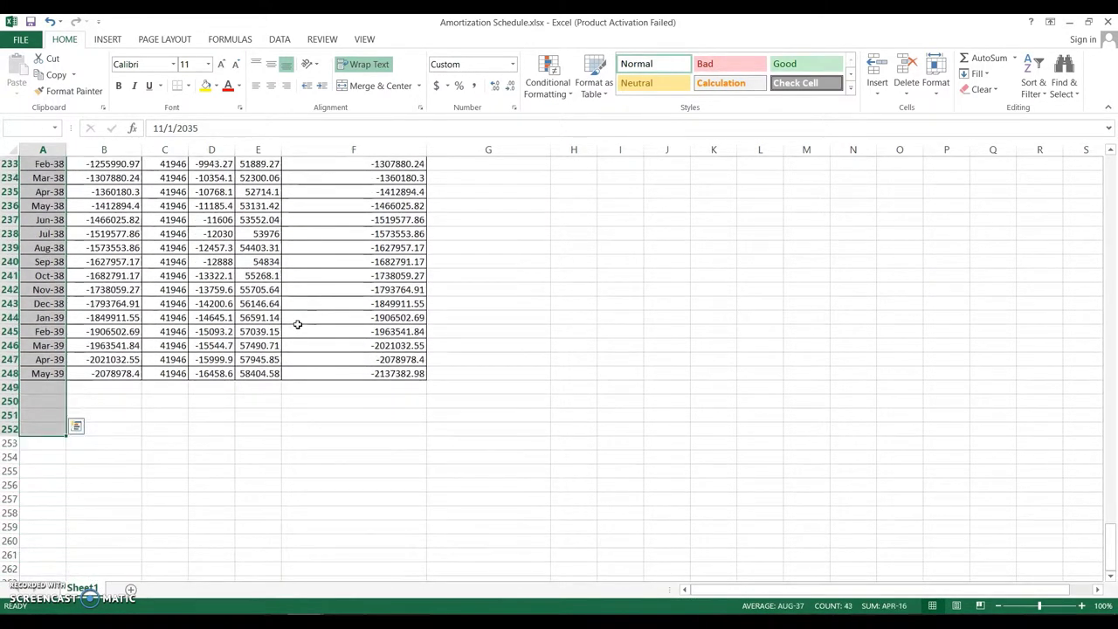
pyautogui.hotkey('shift', 'Up')
pyautogui.hotkey('shift', 'Up')
pyautogui.hotkey('shift', 'Up')
pyautogui.hotkey('shift', 'Up')
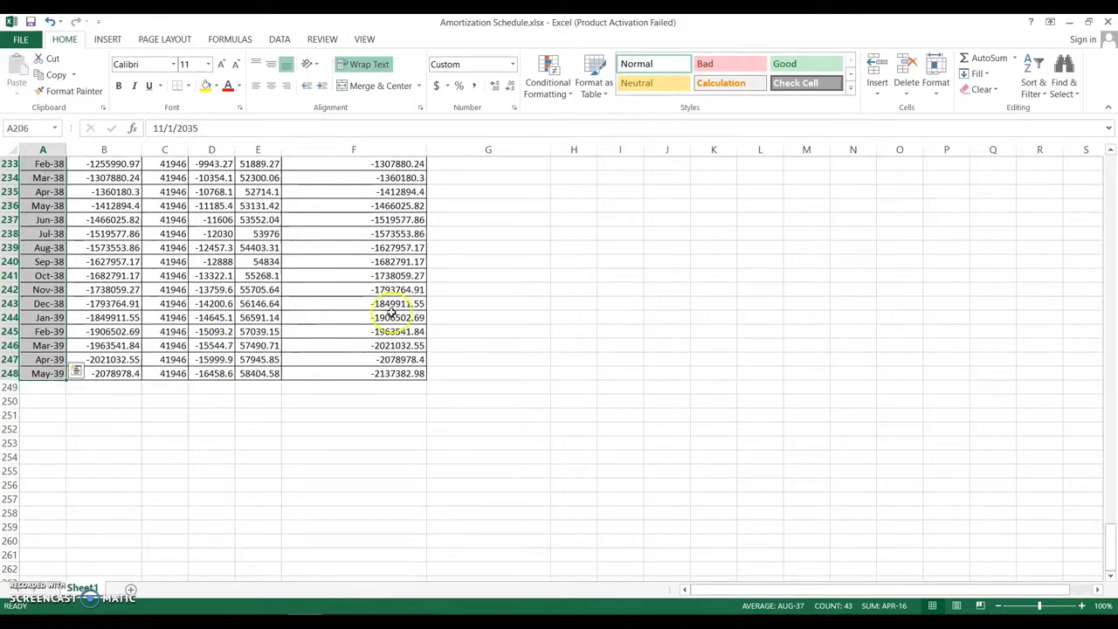
pyautogui.click(852, 611)
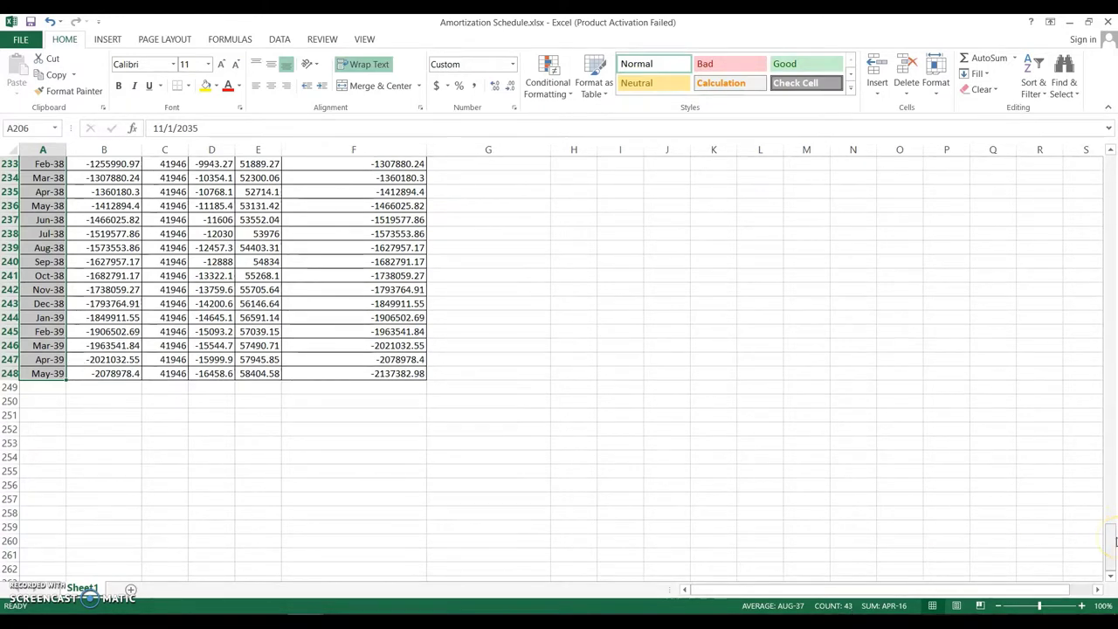
# Step: Review the Jun-24 beginning principal in B69 and the loan inputs and headers above the schedule
pyautogui.moveTo(1114, 542); pyautogui.dragTo(1107, 274)
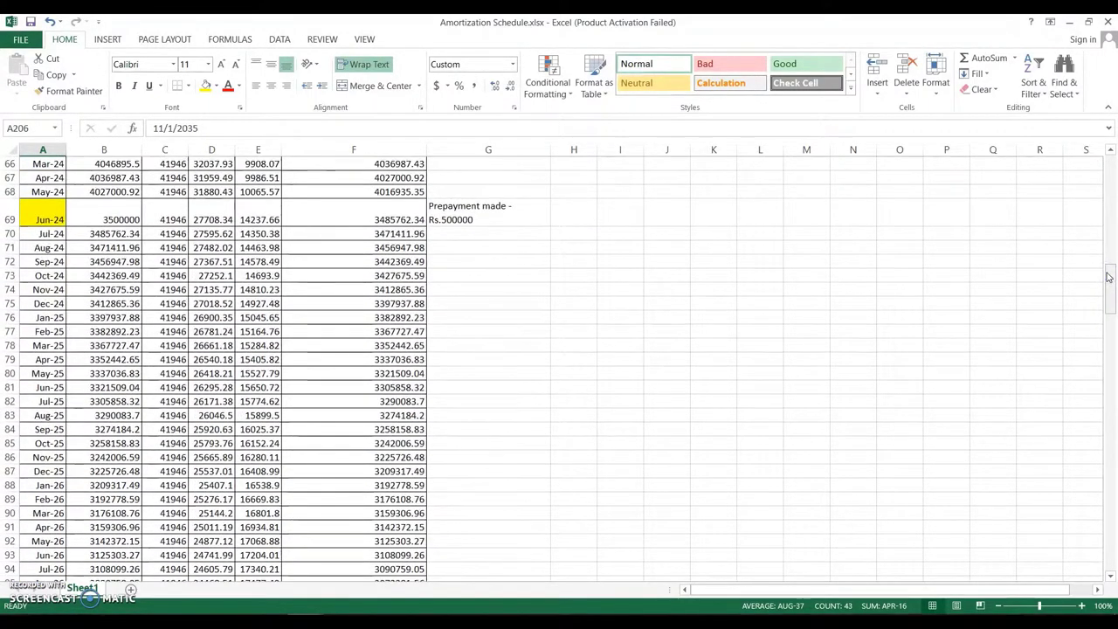
pyautogui.click(83, 220)
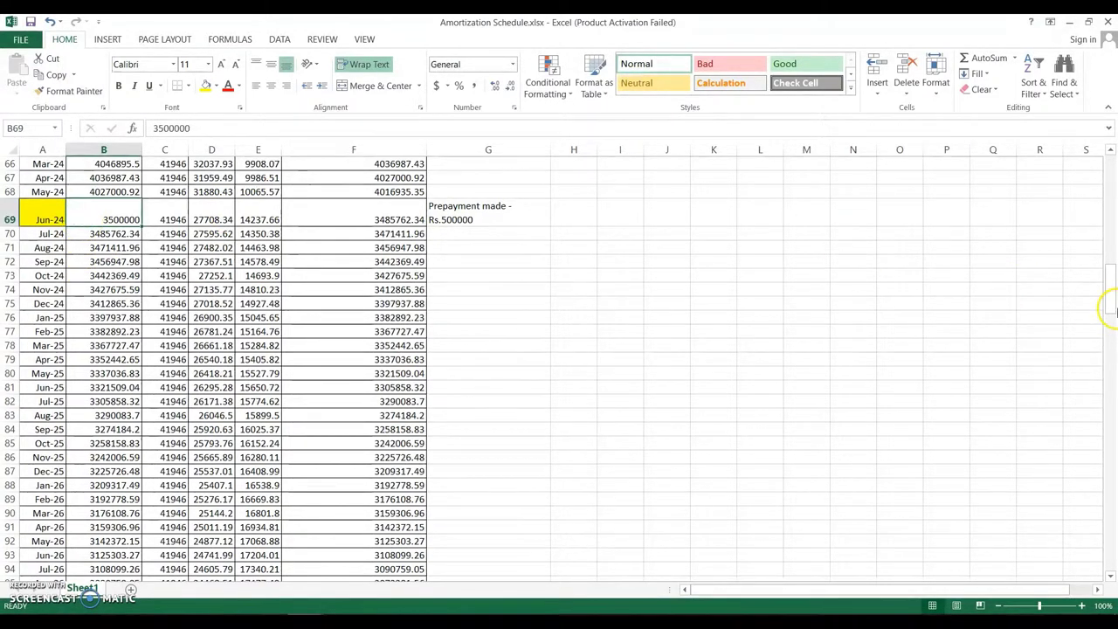
pyautogui.moveTo(1109, 297); pyautogui.dragTo(1113, 171)
pyautogui.click(347, 305)
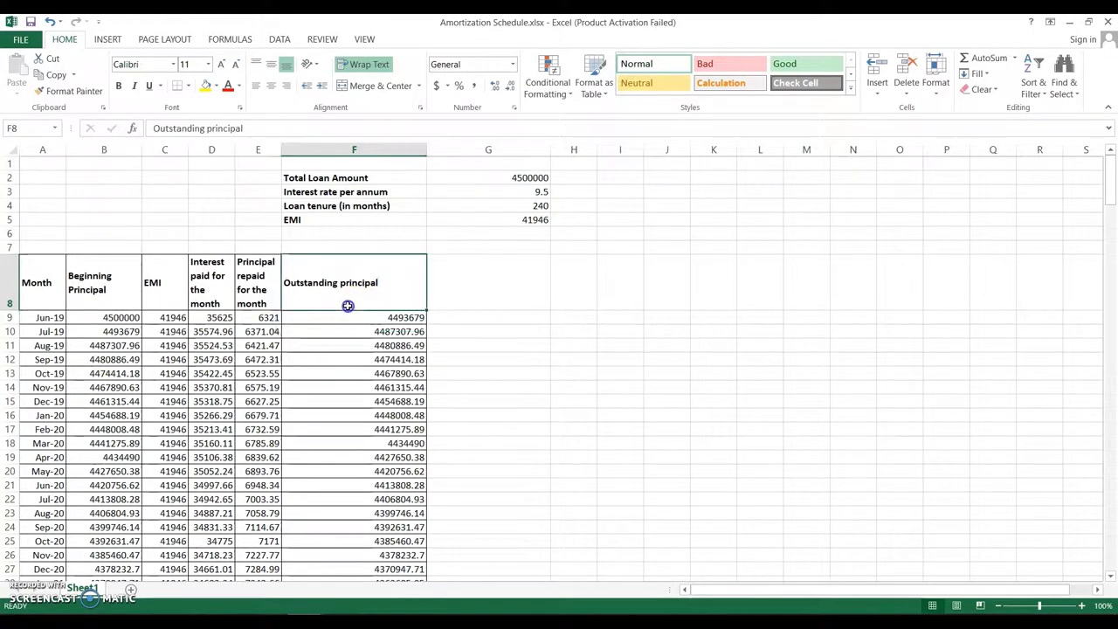